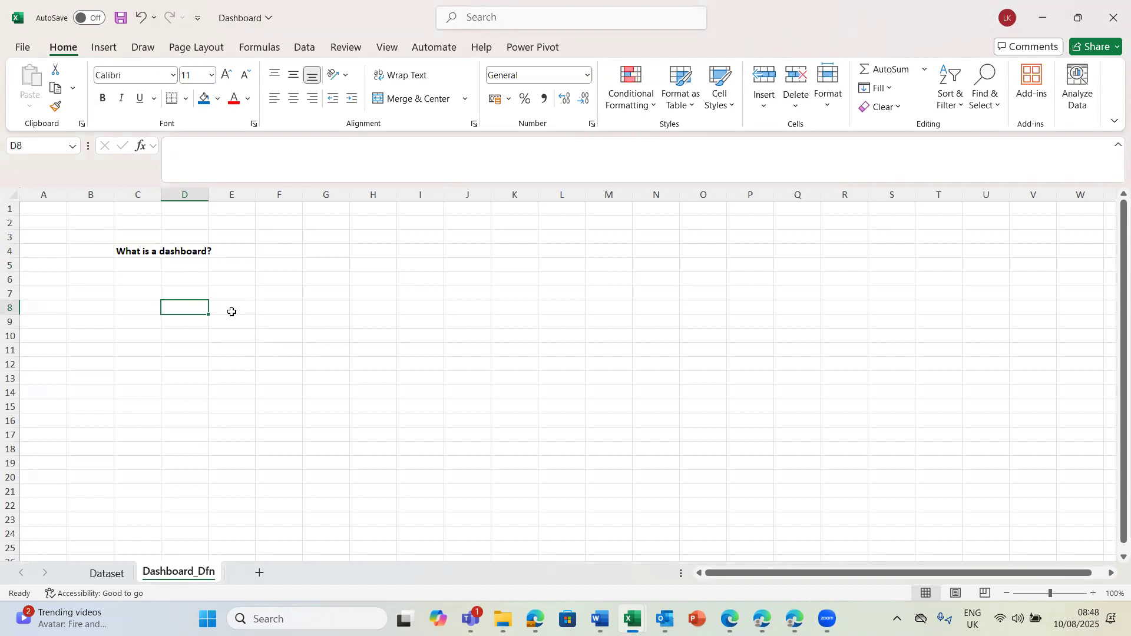
Examine the Fruit and Date columns on the Dataset sheet, and return to the Dashboard_Dfn sheet.
{"action": "mouse_move", "coordinate": [88, 607]}
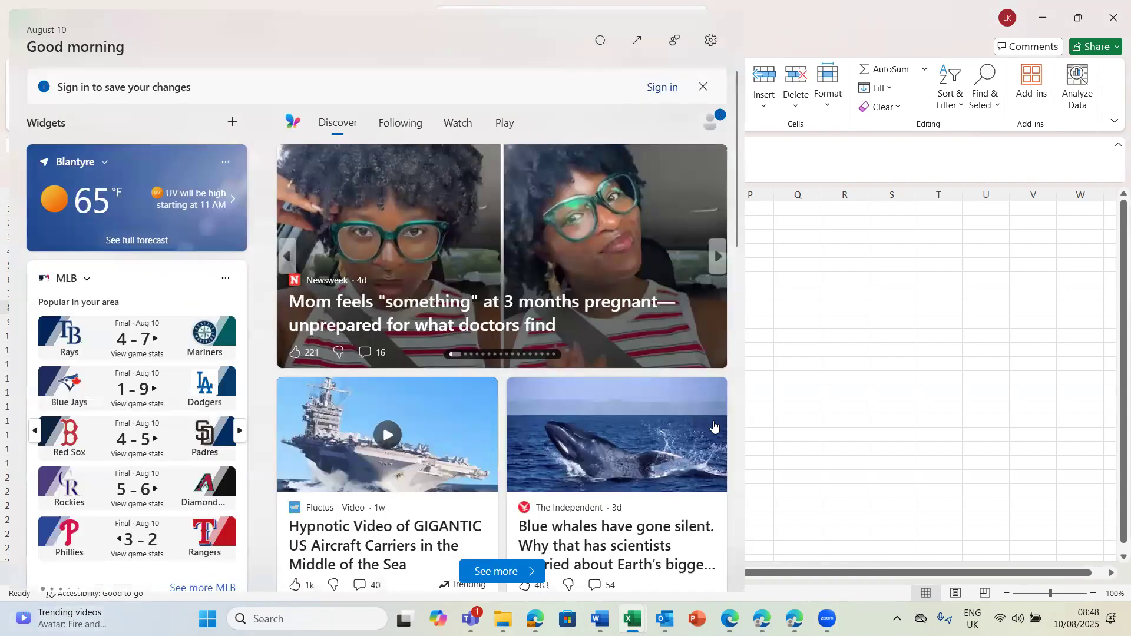
{"action": "left_click", "coordinate": [816, 407]}
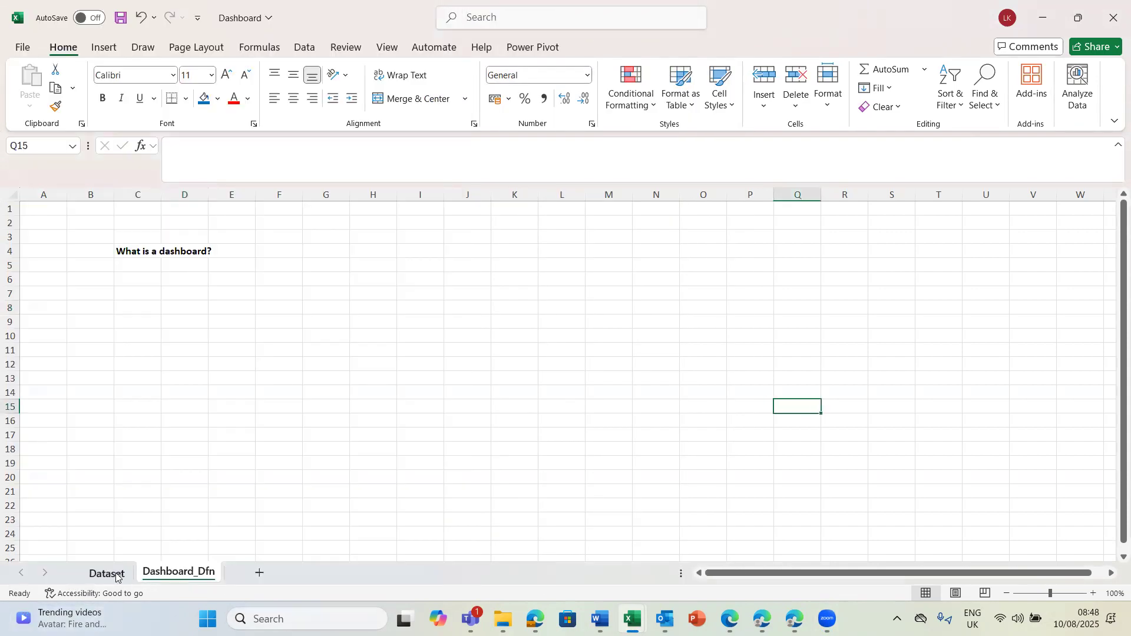
{"action": "left_click", "coordinate": [106, 573]}
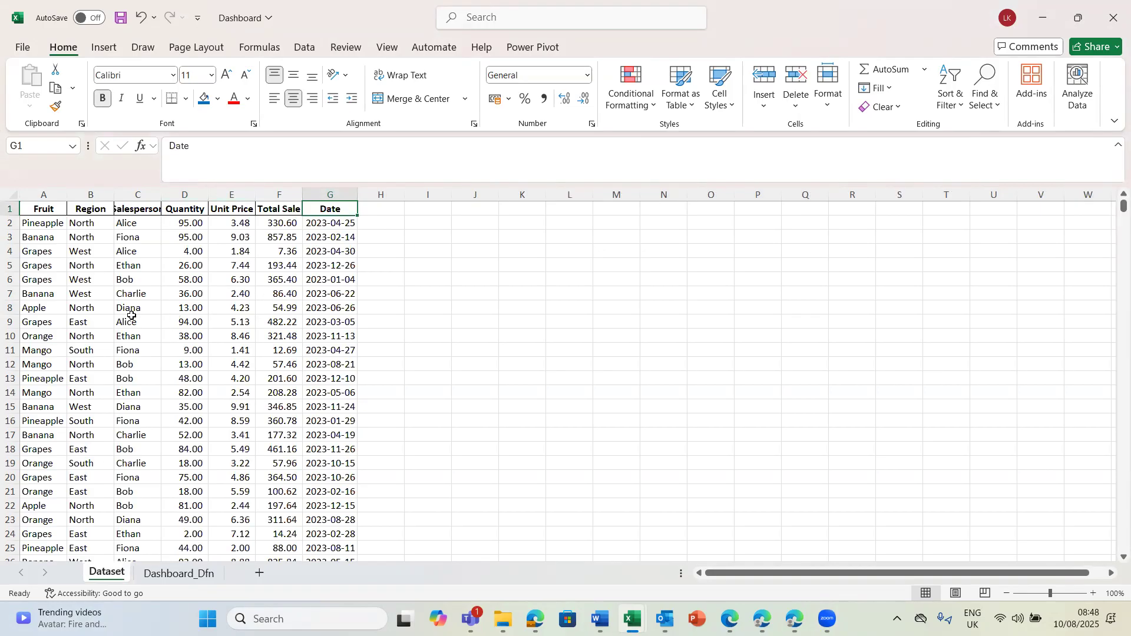
{"action": "left_click", "coordinate": [42, 232]}
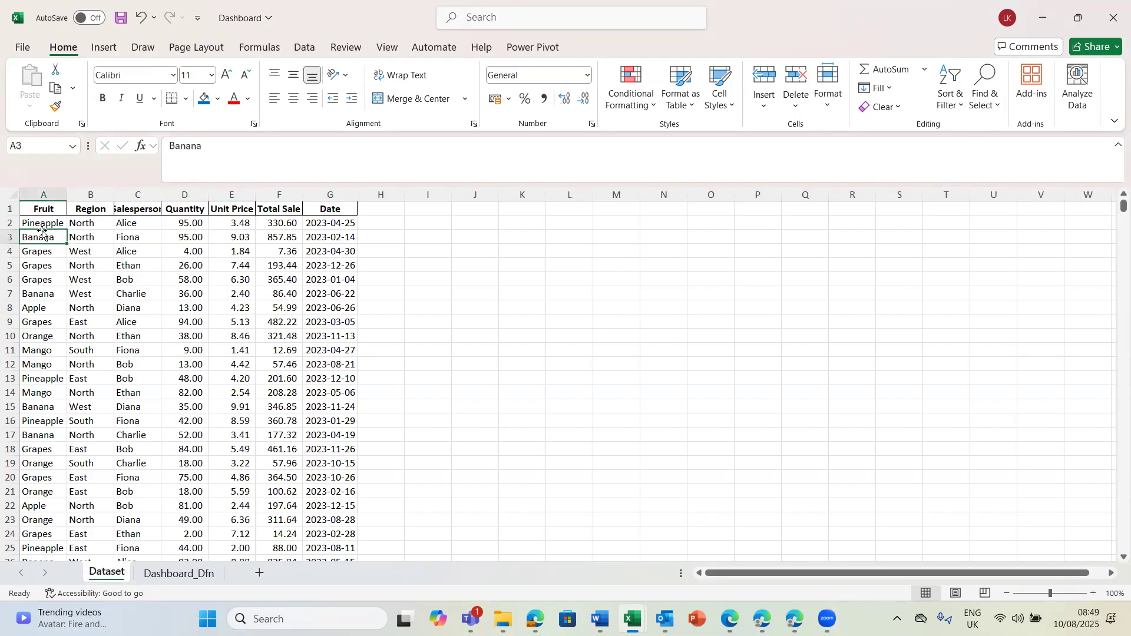
{"action": "left_click", "coordinate": [46, 275]}
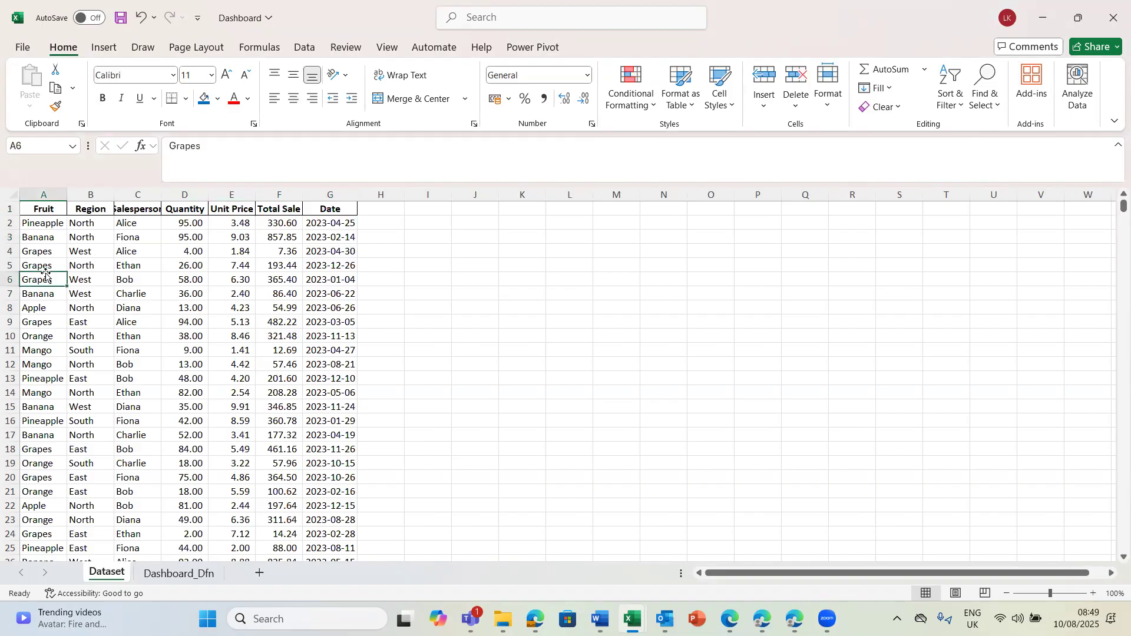
{"action": "left_click", "coordinate": [329, 229]}
{"action": "left_click", "coordinate": [333, 373]}
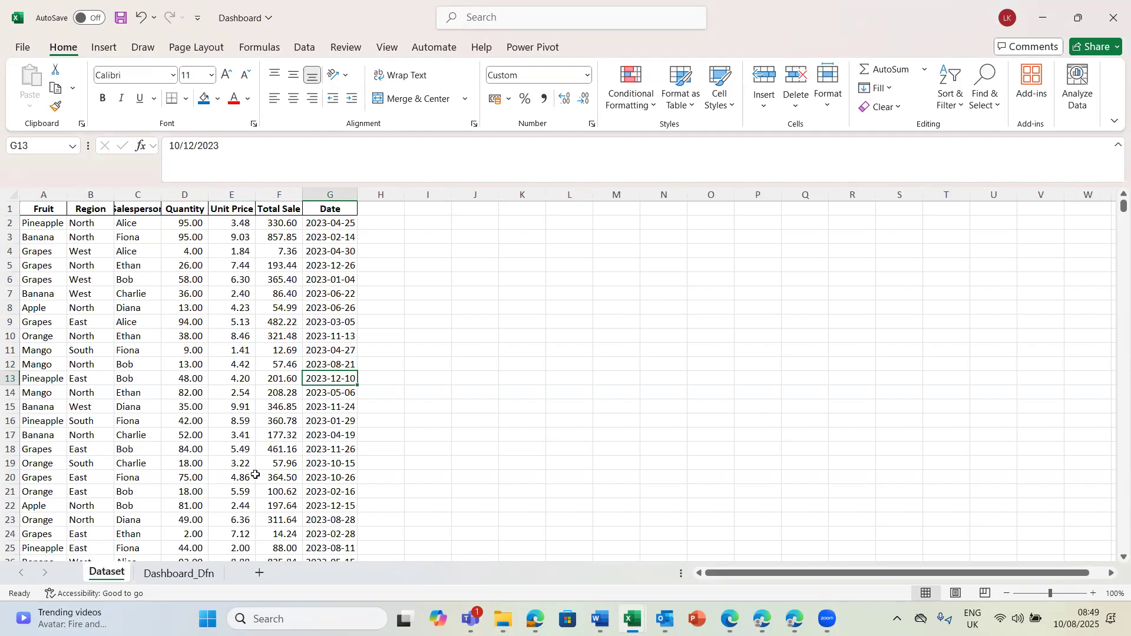
{"action": "left_click", "coordinate": [180, 573]}
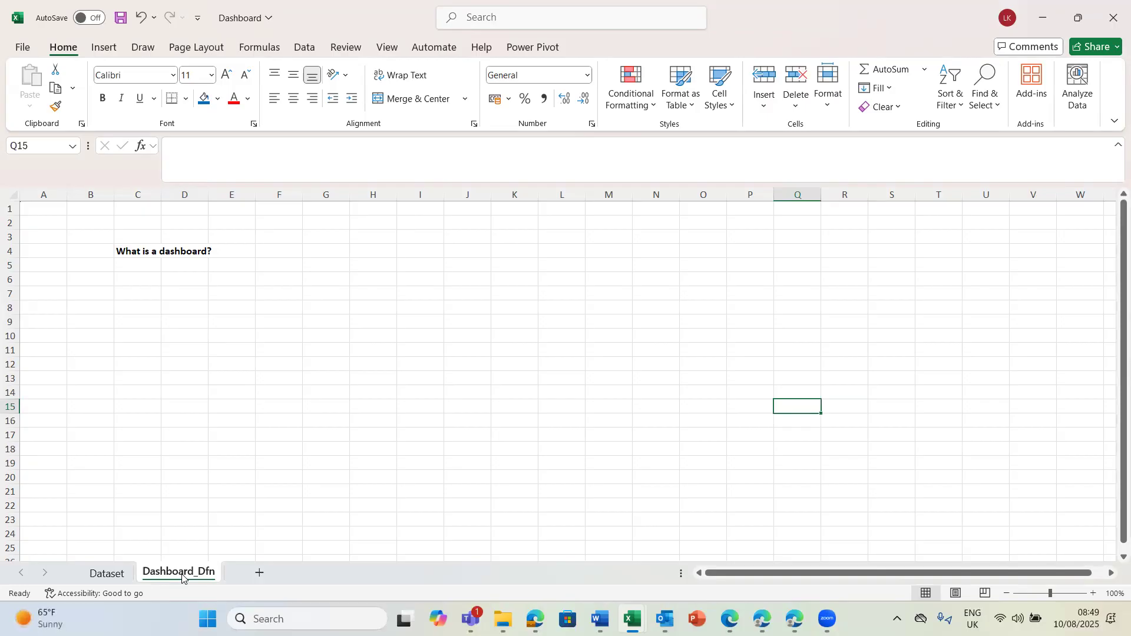
{"action": "left_click", "coordinate": [202, 275]}
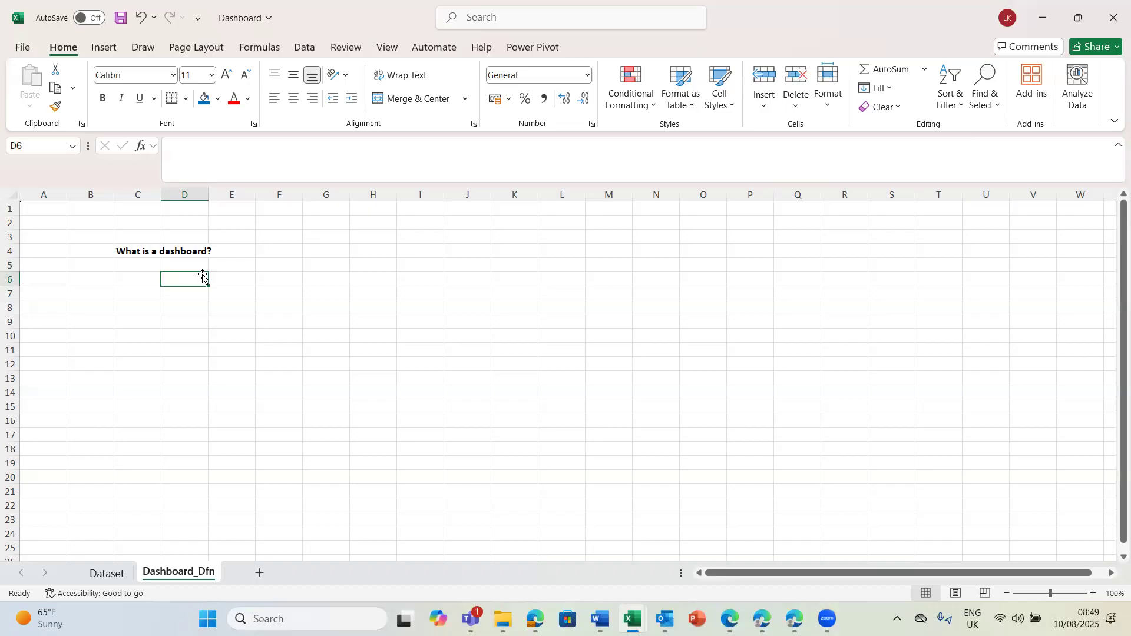
Auto-fit all column widths on the Dataset sheet to their contents.
{"action": "left_click", "coordinate": [110, 573]}
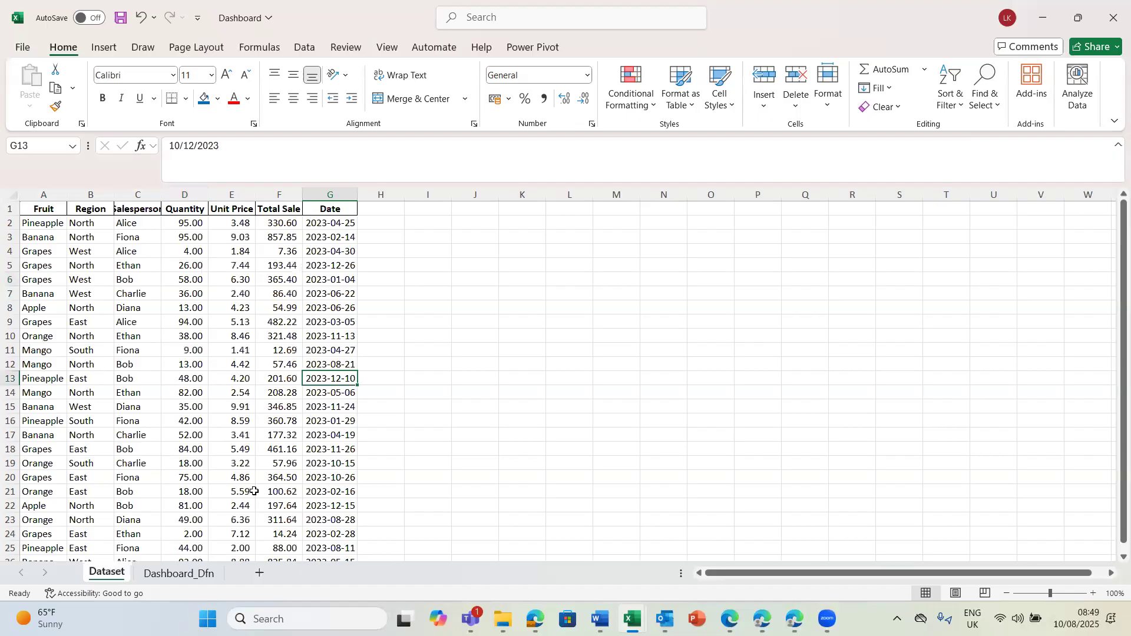
{"action": "left_click", "coordinate": [12, 194]}
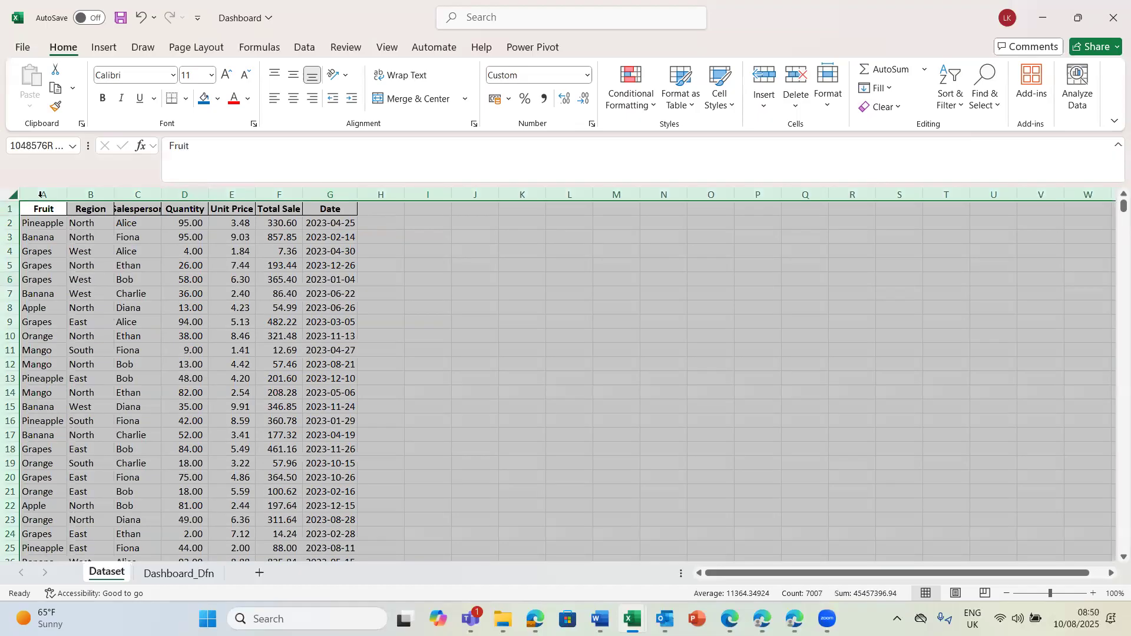
{"action": "double_click", "coordinate": [67, 195]}
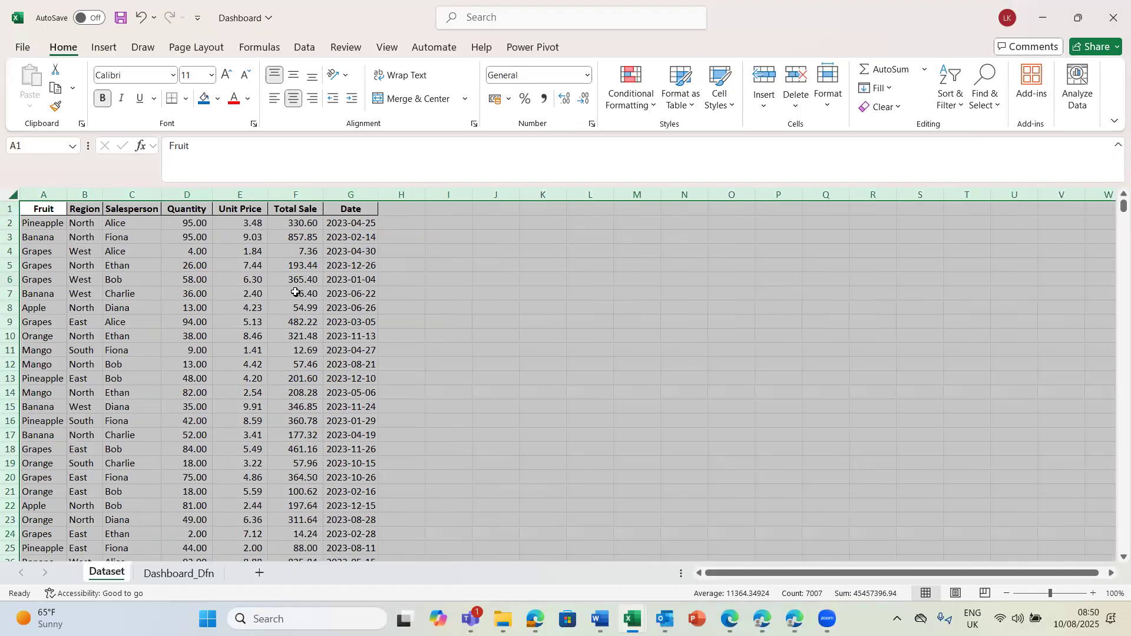
{"action": "left_click", "coordinate": [255, 319]}
Check the last record in the Date column and return to its header.
{"action": "left_click", "coordinate": [326, 294]}
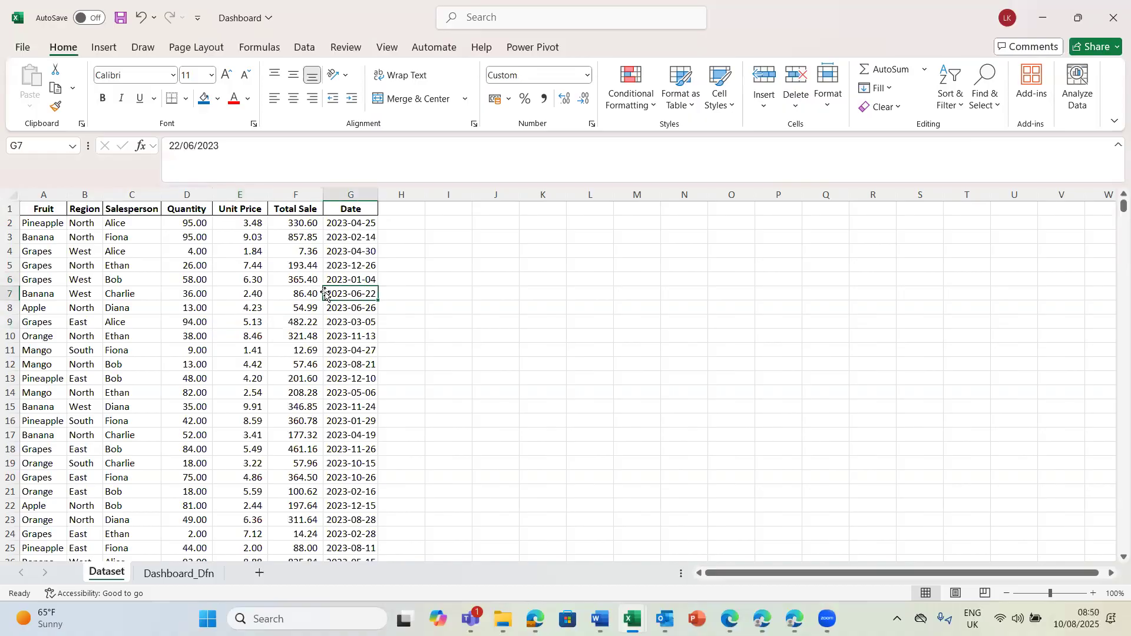
{"action": "key", "text": "ctrl+Down"}
{"action": "key", "text": "Down"}
{"action": "key", "text": "Up"}
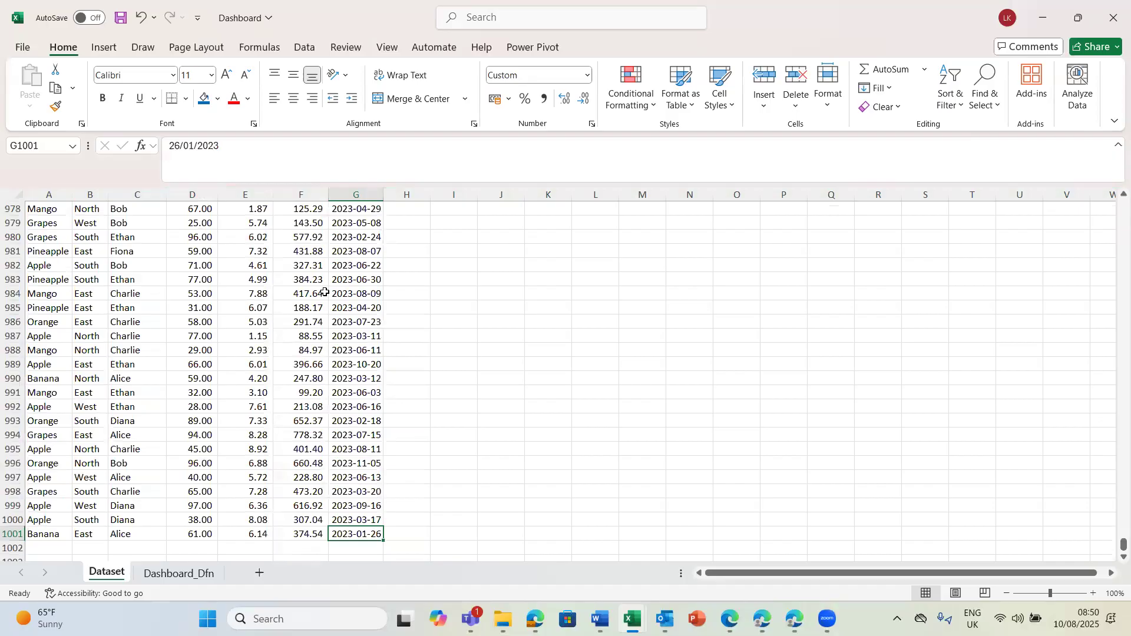
{"action": "key", "text": "ctrl+Up"}
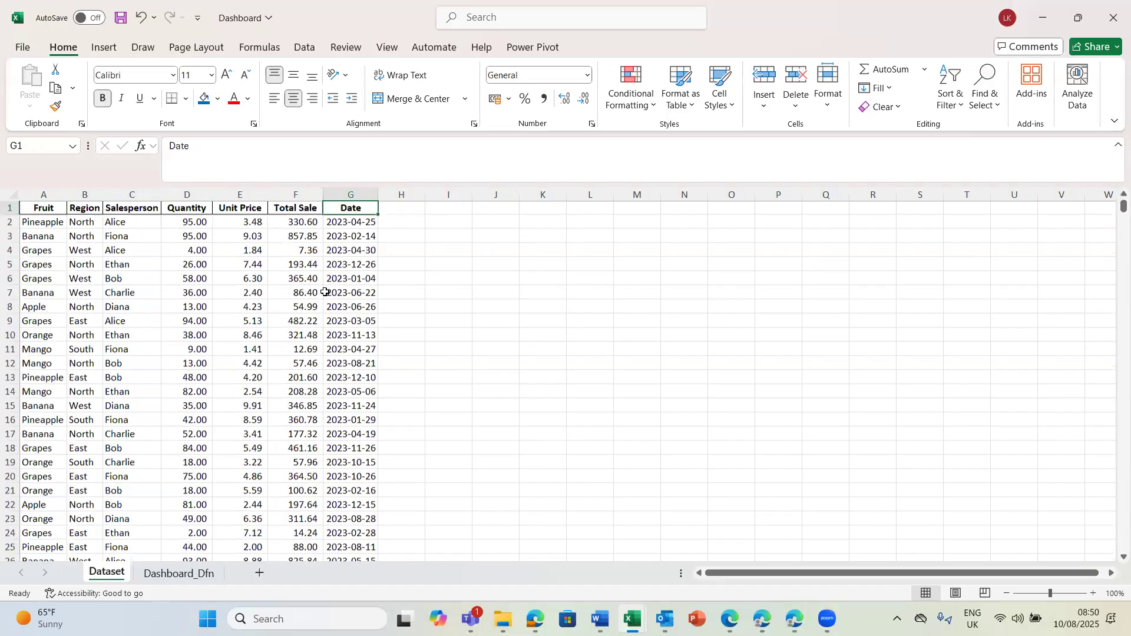
Try converting A1:G1001 into a table with headers, checking that the range reaches the last record, and undo the conversion.
{"action": "left_click", "coordinate": [231, 299]}
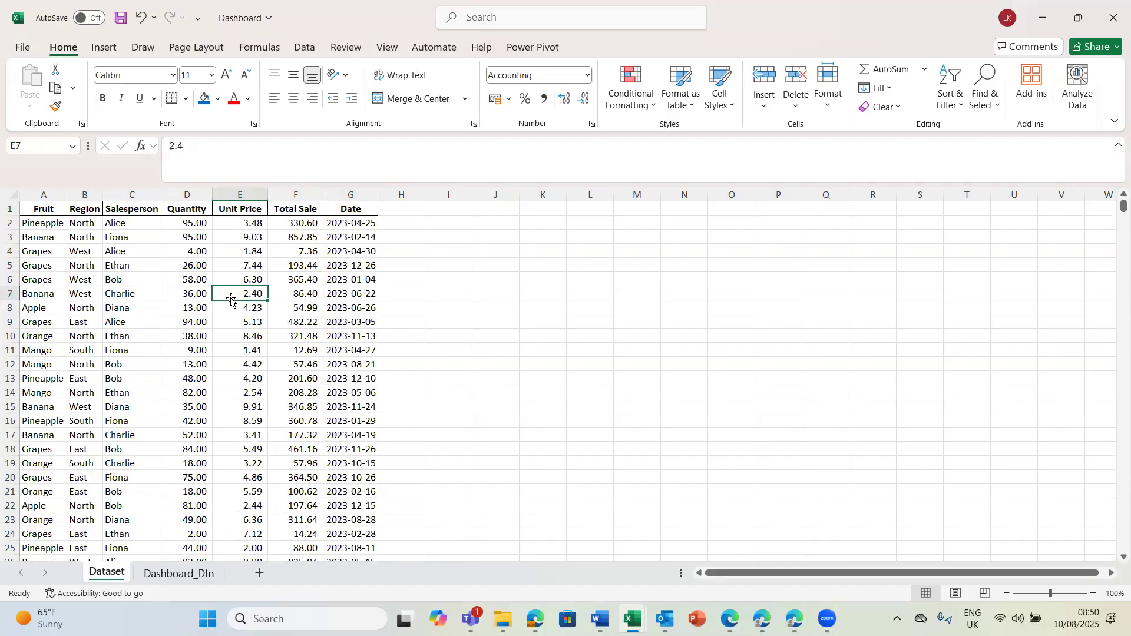
{"action": "key", "text": "ctrl+t"}
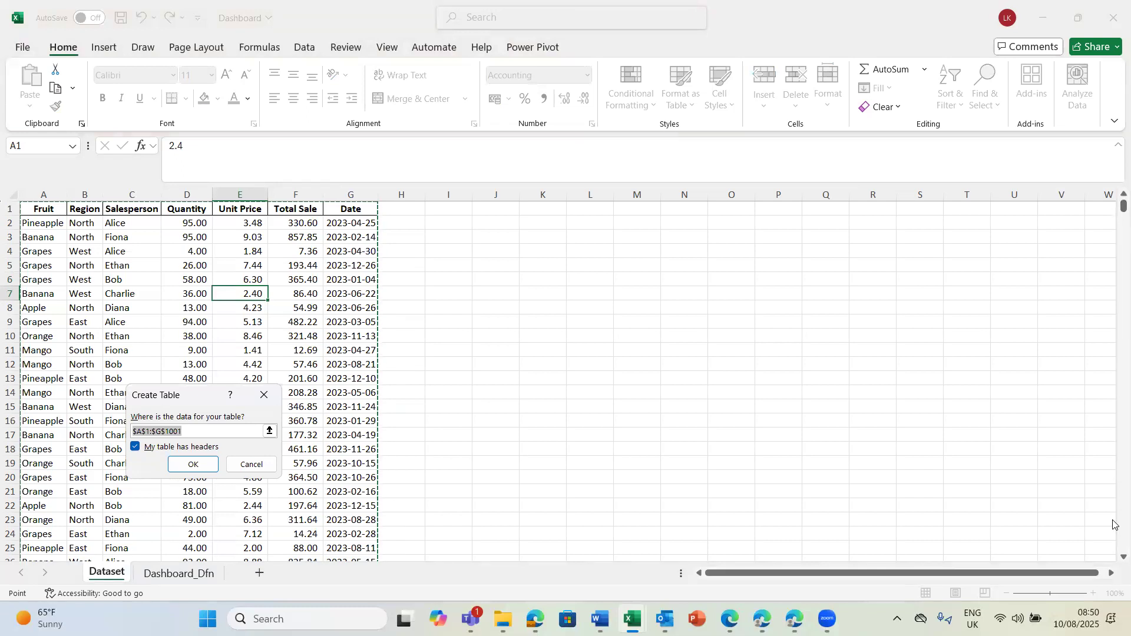
{"action": "scroll", "coordinate": [1112, 524], "scroll_direction": "down", "scroll_amount": 15}
{"action": "scroll", "coordinate": [1113, 524], "scroll_direction": "down", "scroll_amount": 20}
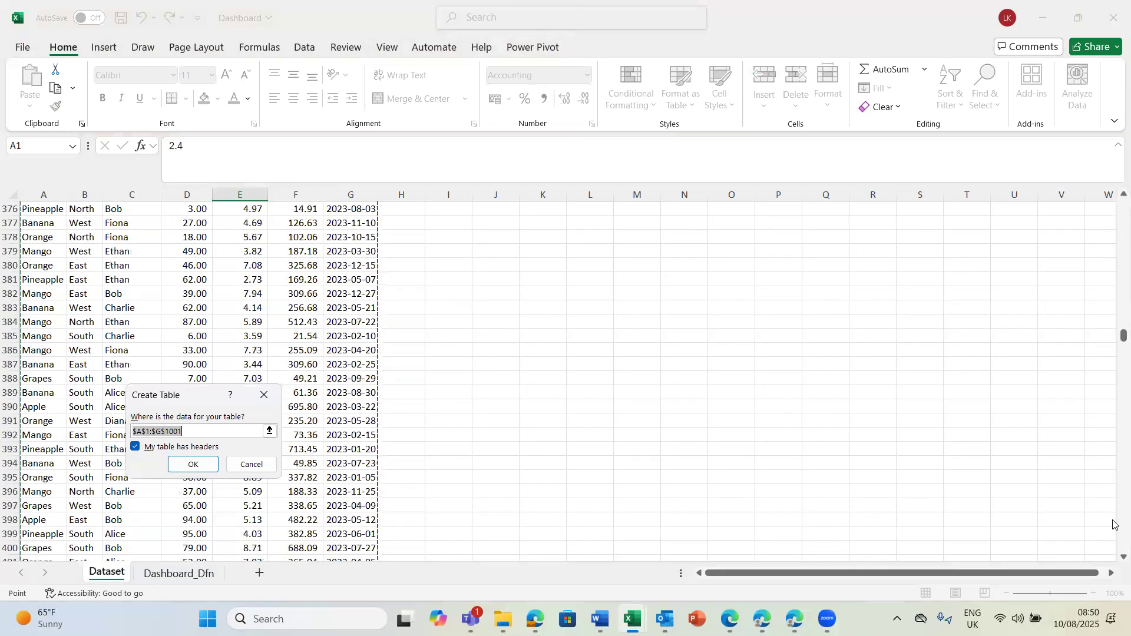
{"action": "scroll", "coordinate": [1112, 525], "scroll_direction": "down", "scroll_amount": 20}
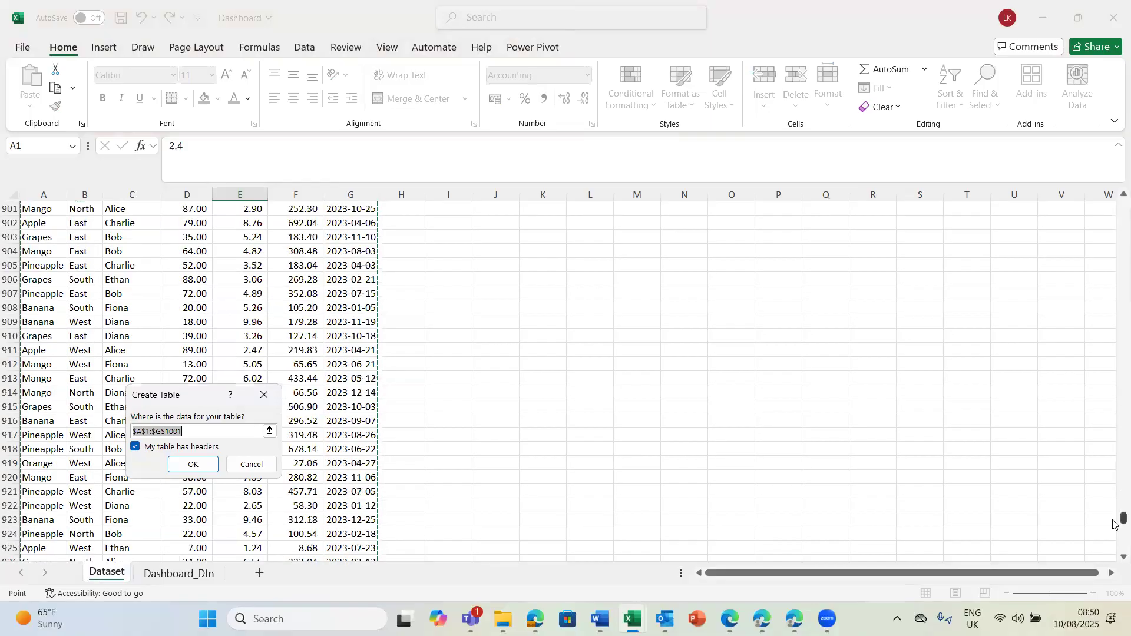
{"action": "scroll", "coordinate": [1114, 542], "scroll_direction": "down", "scroll_amount": 13}
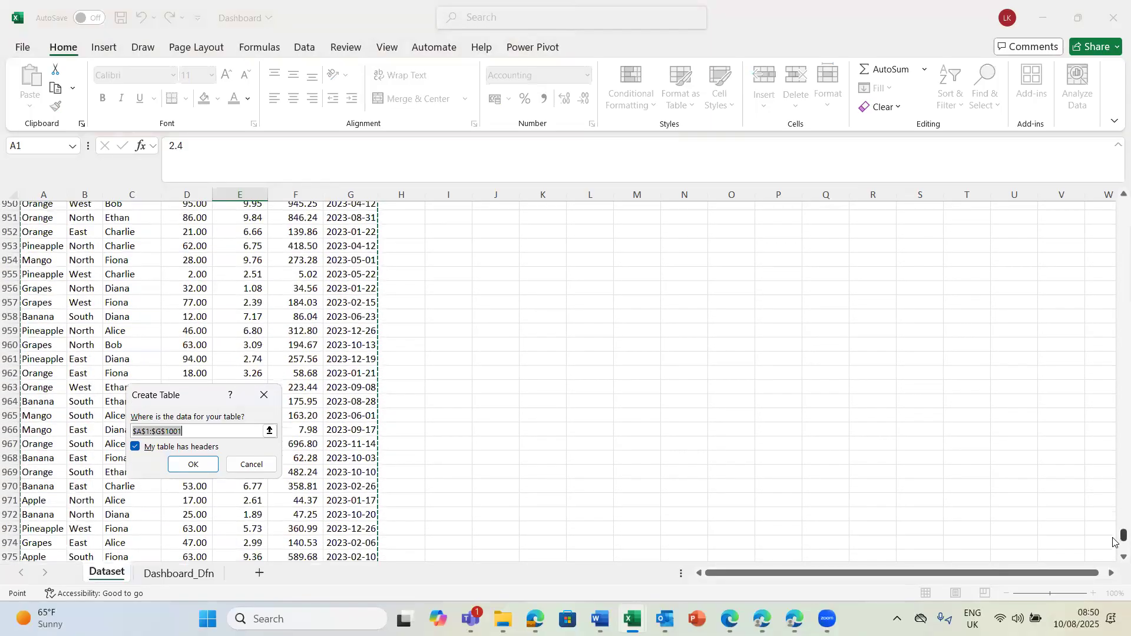
{"action": "scroll", "coordinate": [1112, 562], "scroll_direction": "down", "scroll_amount": 7}
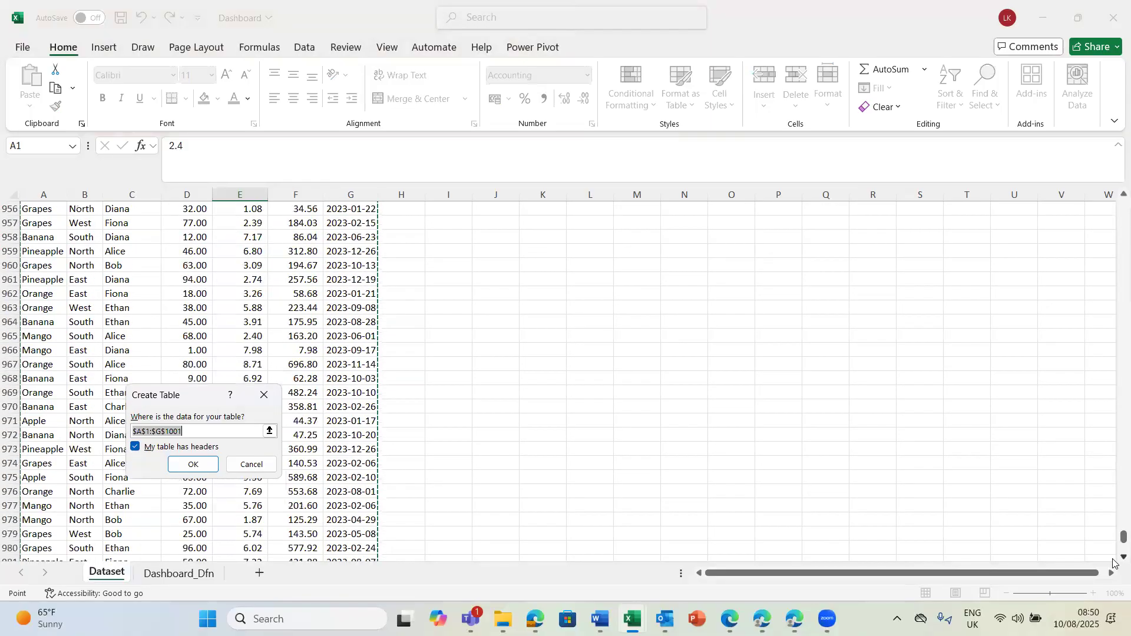
{"action": "scroll", "coordinate": [1114, 562], "scroll_direction": "down", "scroll_amount": 4}
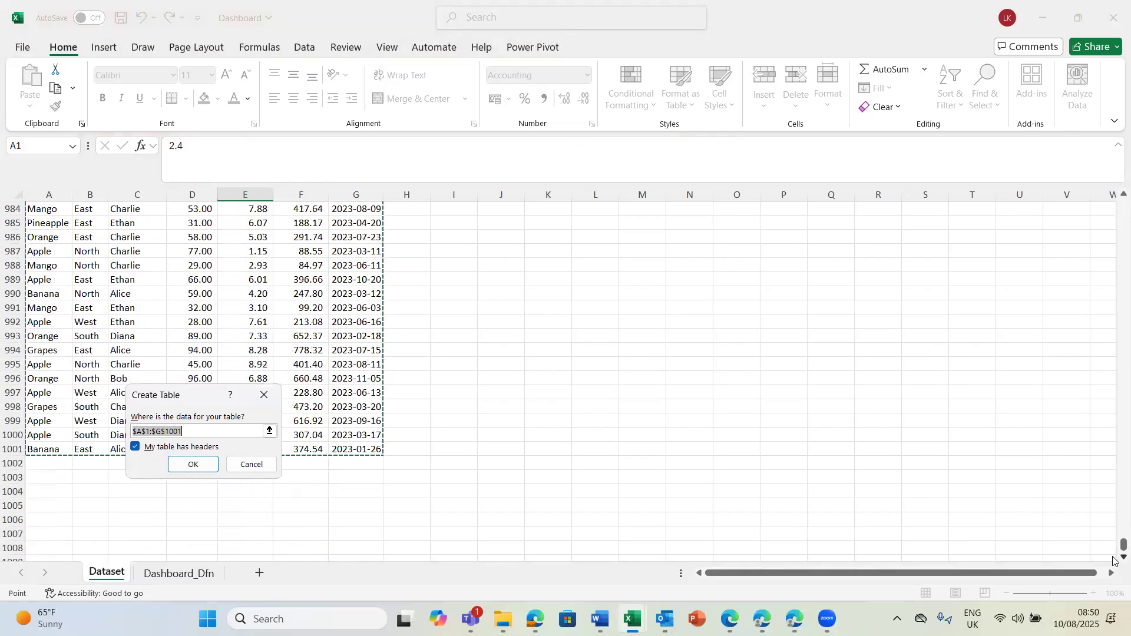
{"action": "left_click_drag", "start_coordinate": [1123, 545], "coordinate": [1113, 145]}
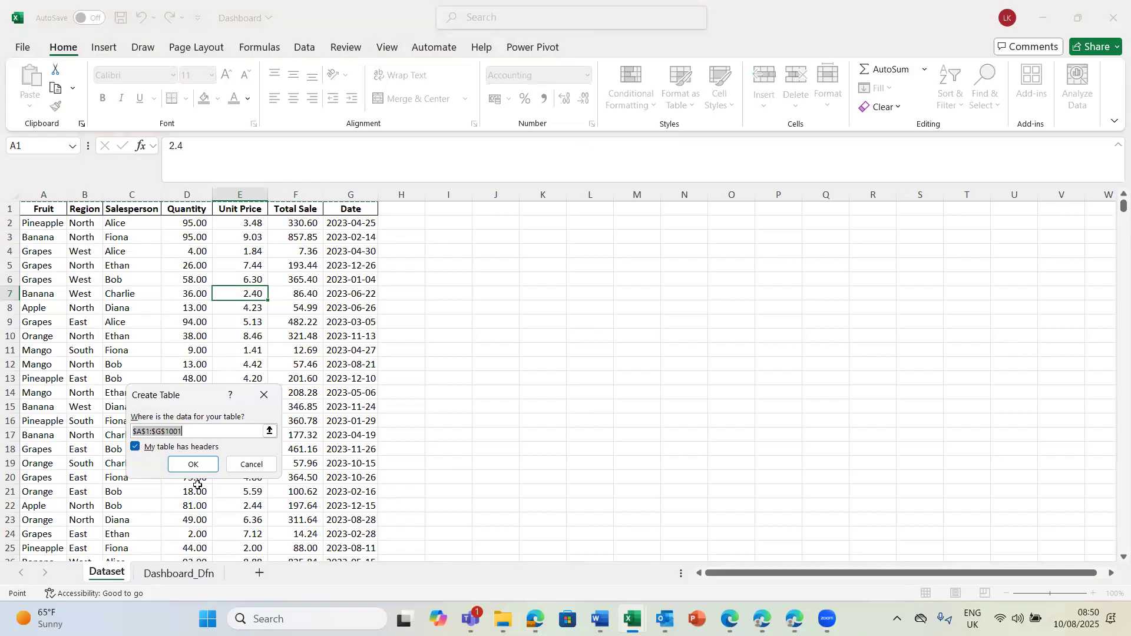
{"action": "left_click", "coordinate": [177, 465]}
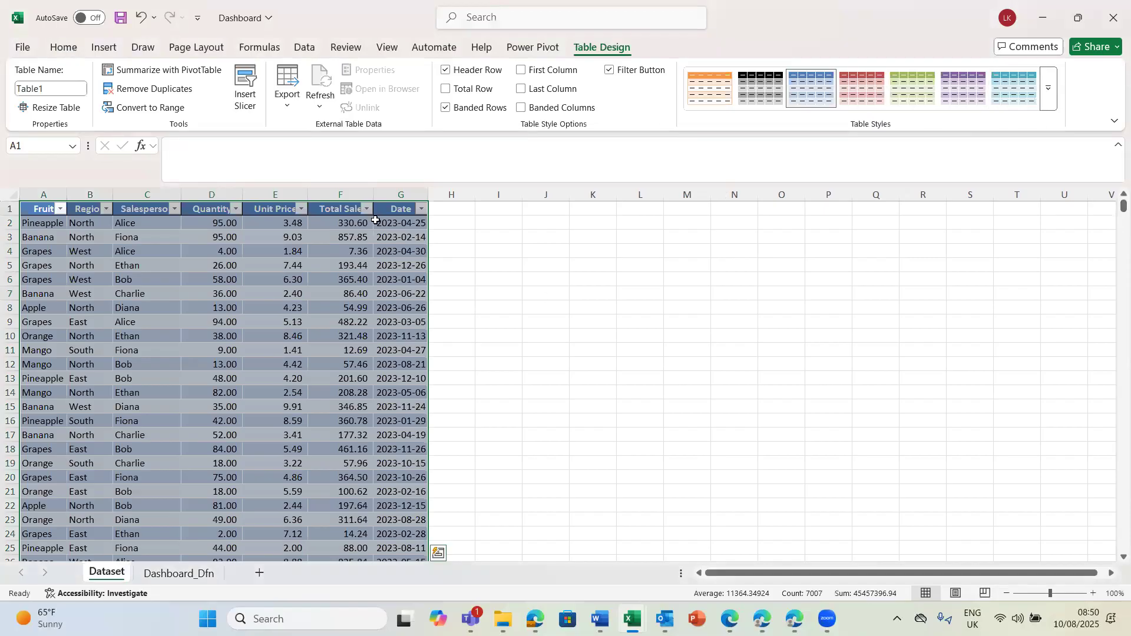
{"action": "key", "text": "ctrl+z"}
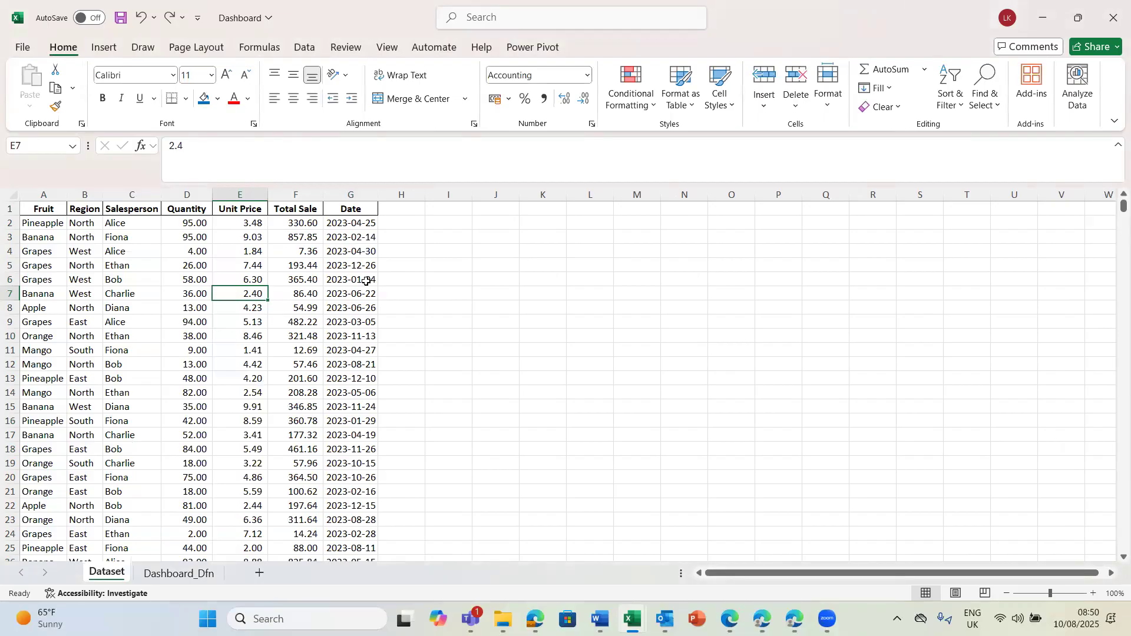
Convert the dataset range A1:G1001 into a table with headers.
{"action": "key", "text": "ctrl+t"}
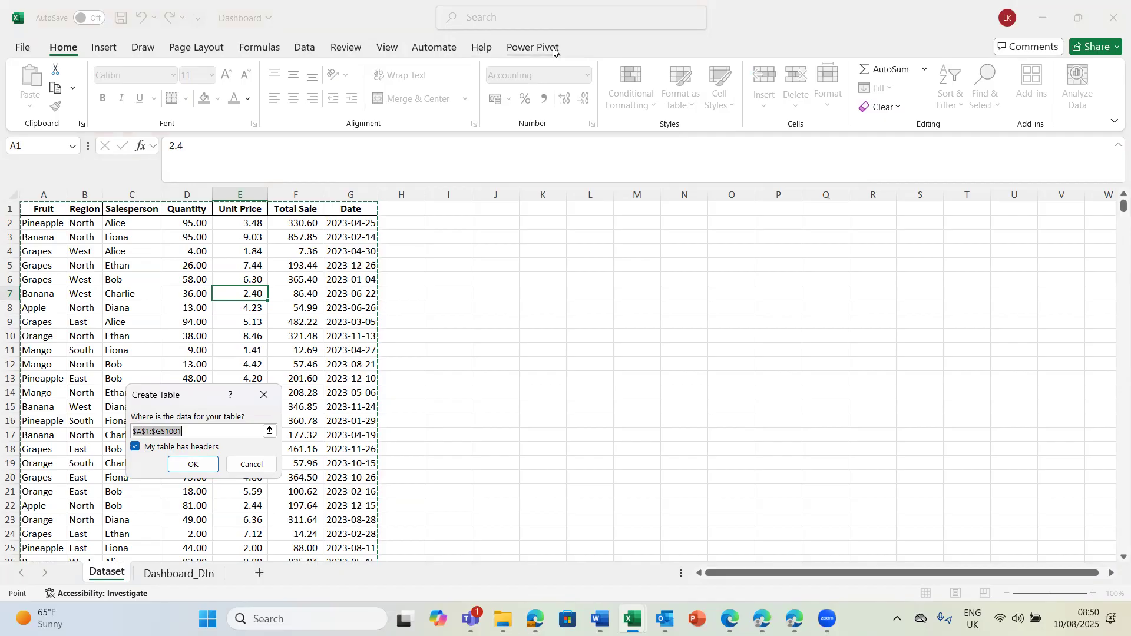
{"action": "left_click", "coordinate": [193, 466]}
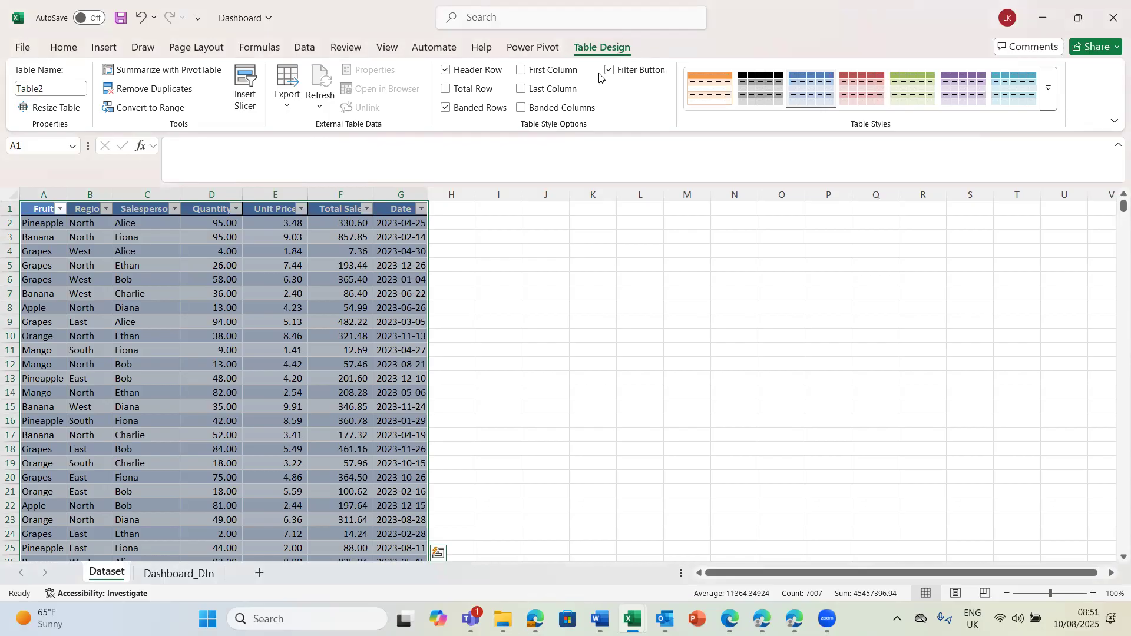
{"action": "left_click", "coordinate": [240, 350]}
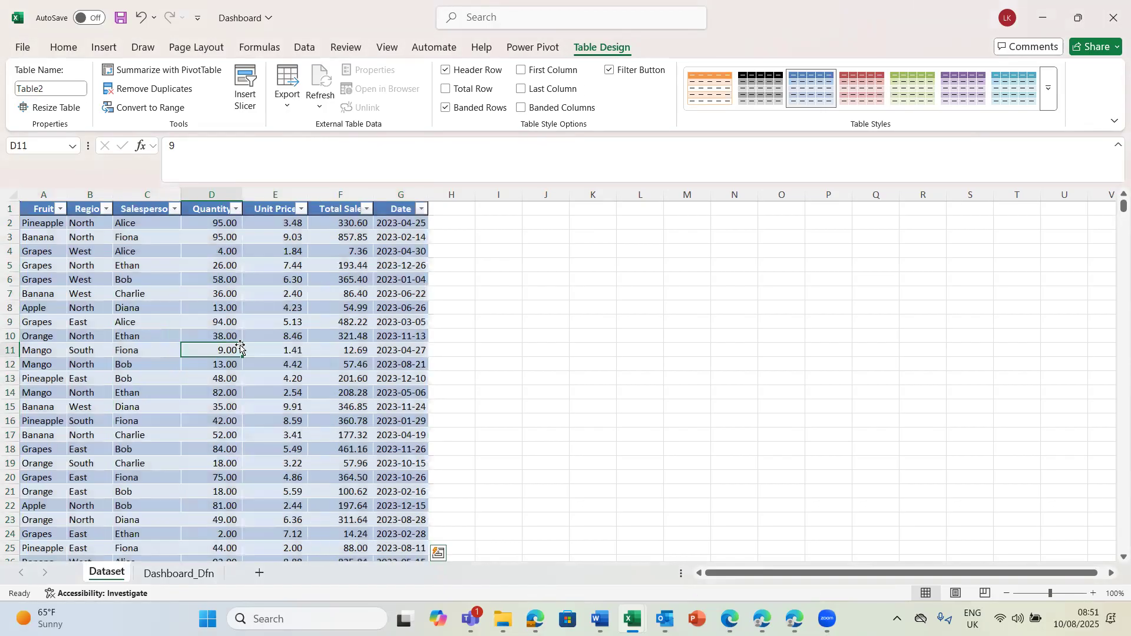
Clear the table style from the dataset table.
{"action": "left_click", "coordinate": [540, 314]}
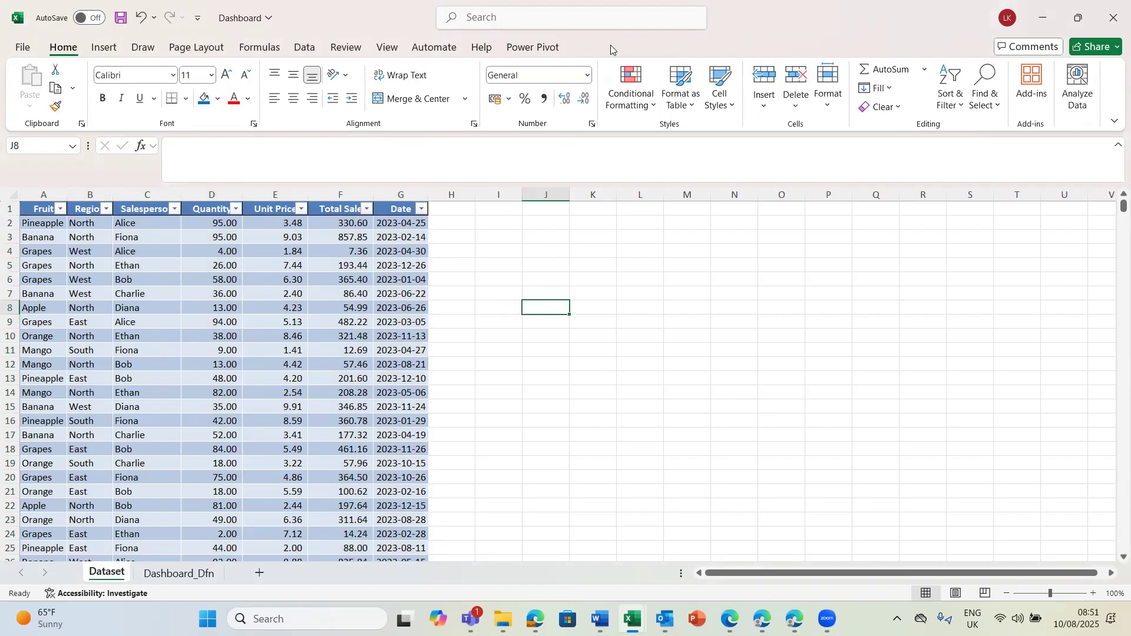
{"action": "left_click", "coordinate": [262, 334]}
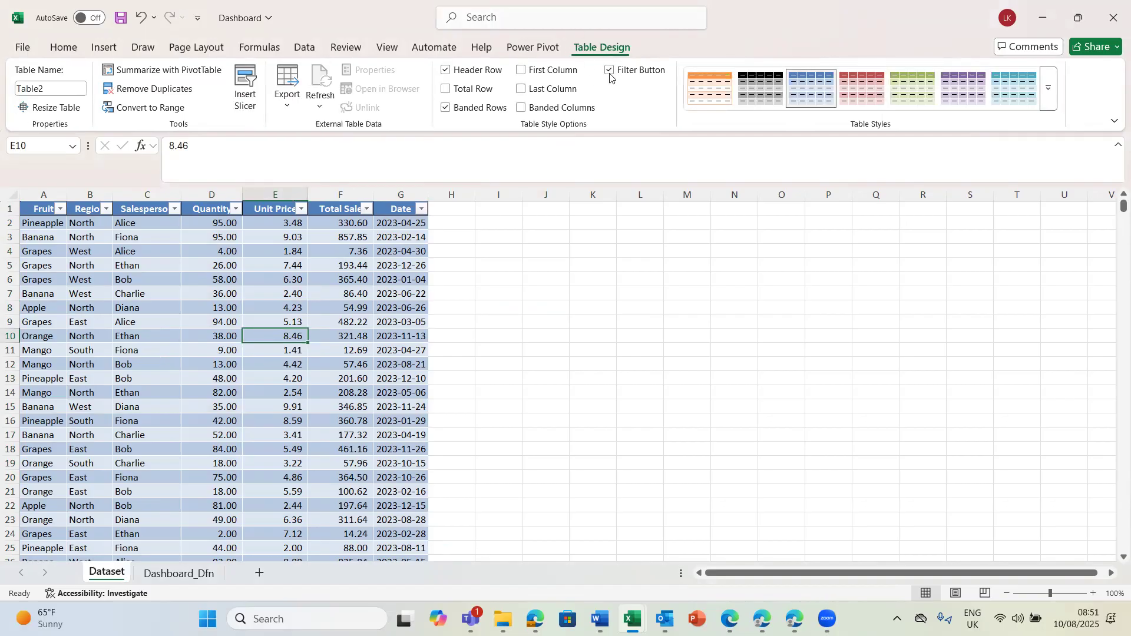
{"action": "left_click", "coordinate": [1048, 88]}
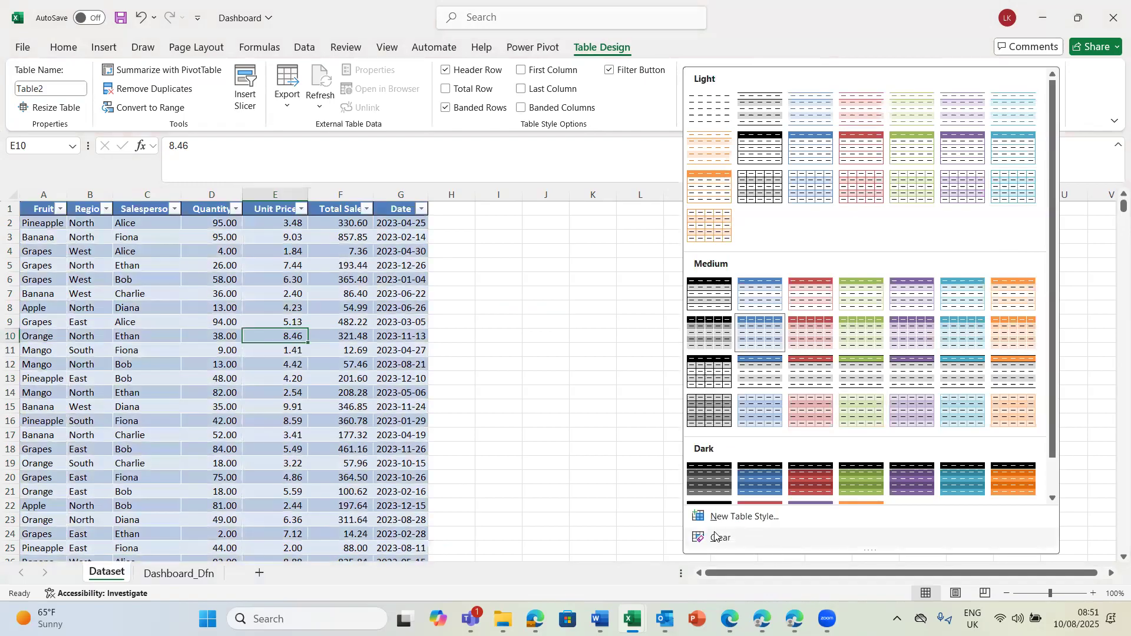
{"action": "left_click", "coordinate": [716, 537]}
{"action": "left_click", "coordinate": [403, 360]}
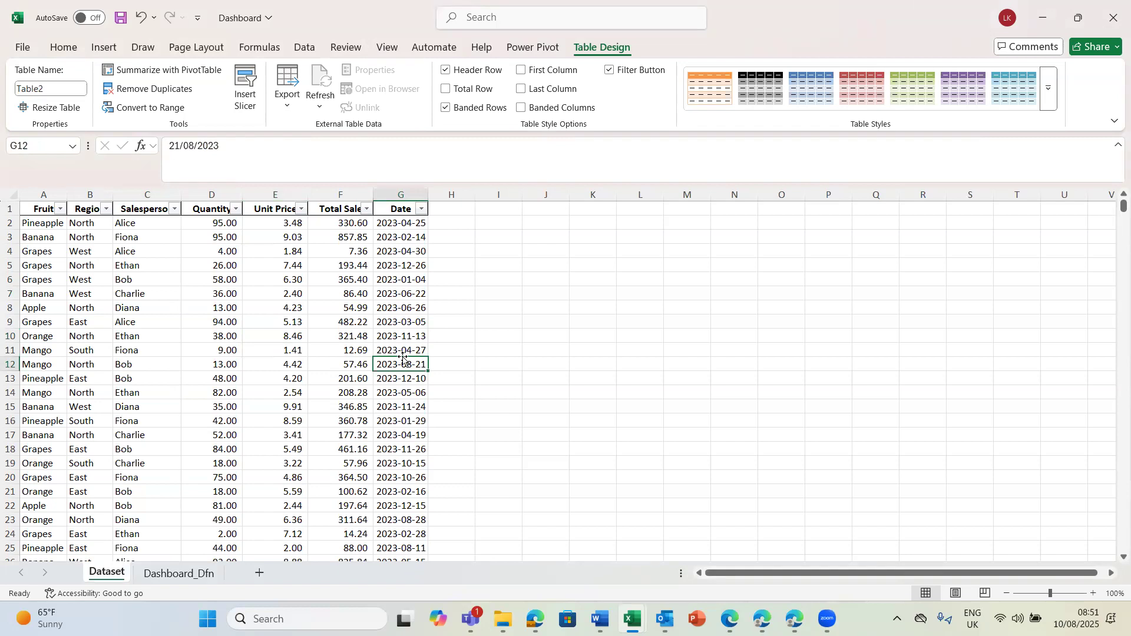
Rename the dataset table as Lemmy1.
{"action": "left_click", "coordinate": [194, 363]}
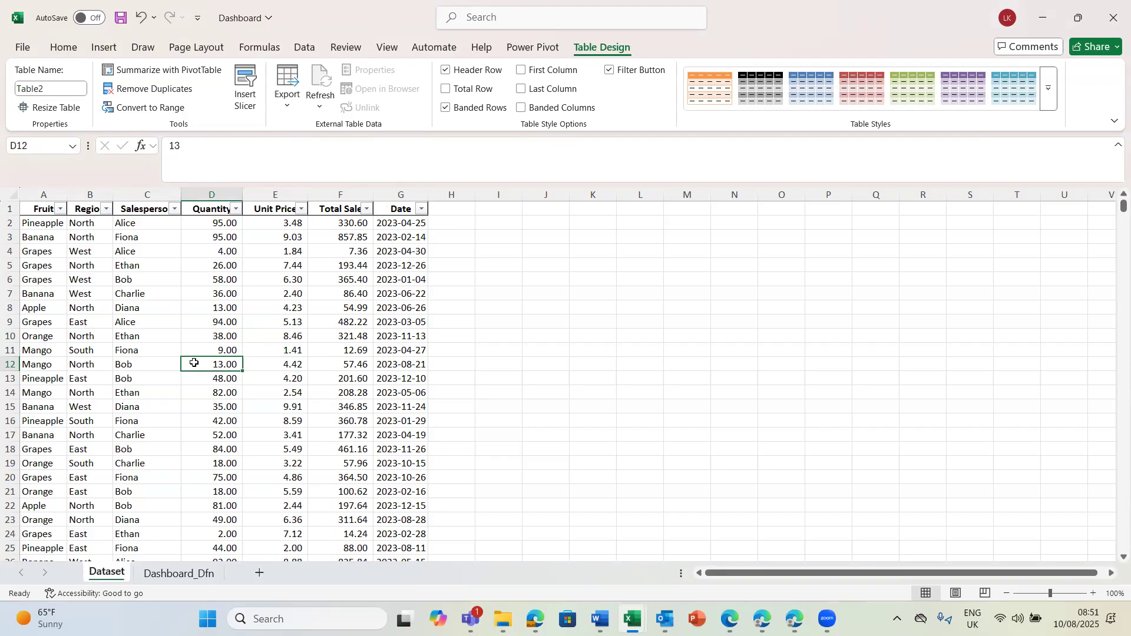
{"action": "left_click", "coordinate": [261, 359]}
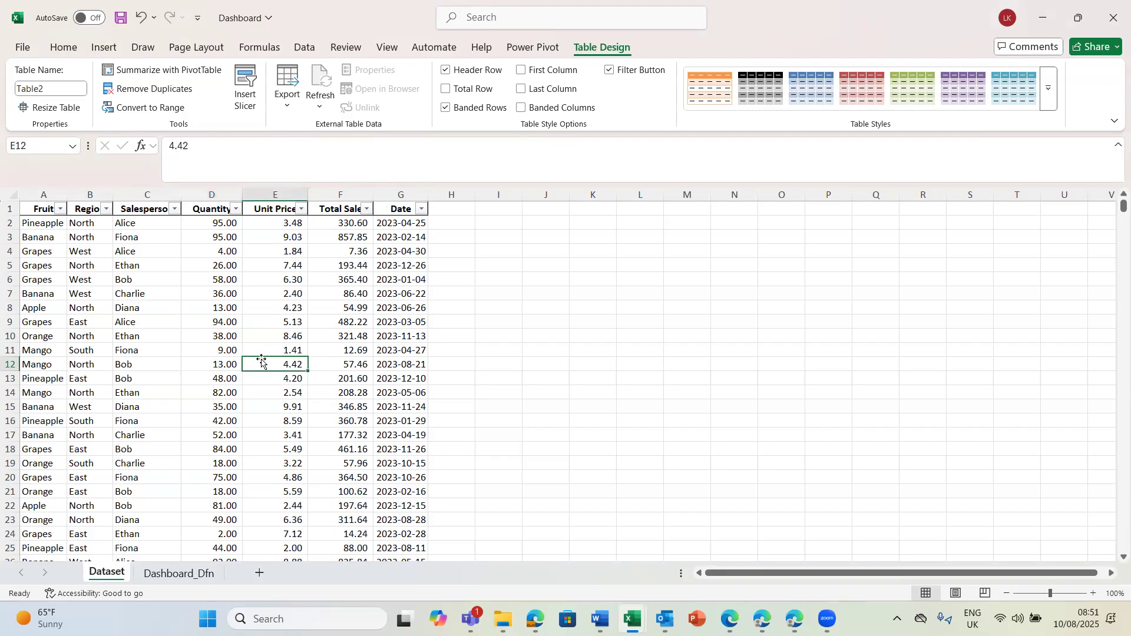
{"action": "left_click", "coordinate": [317, 349]}
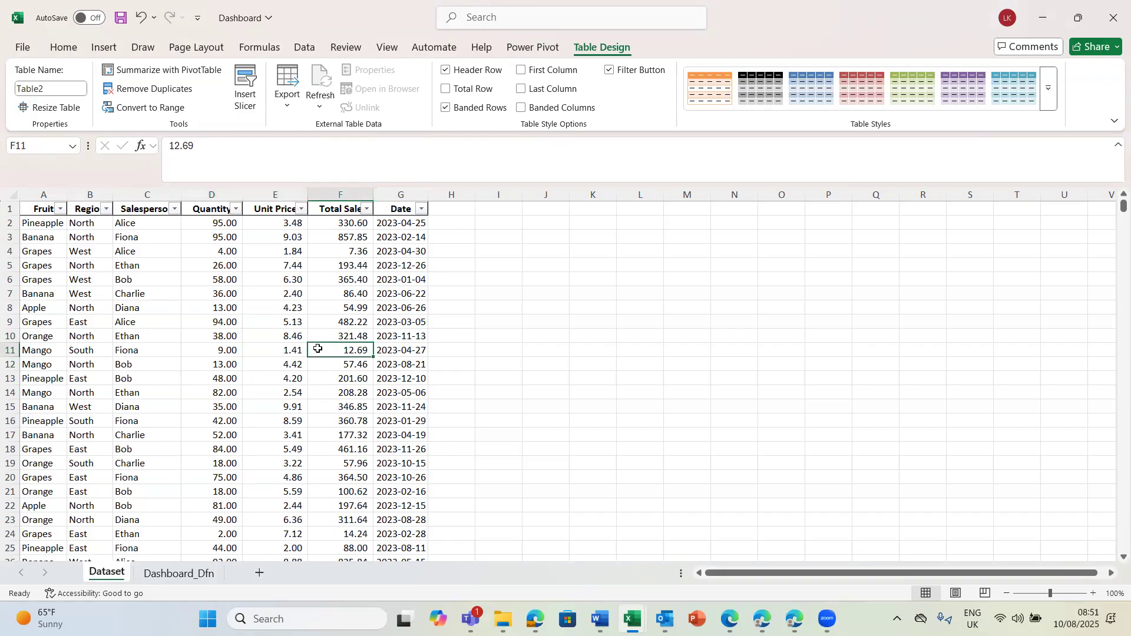
{"action": "left_click", "coordinate": [56, 89]}
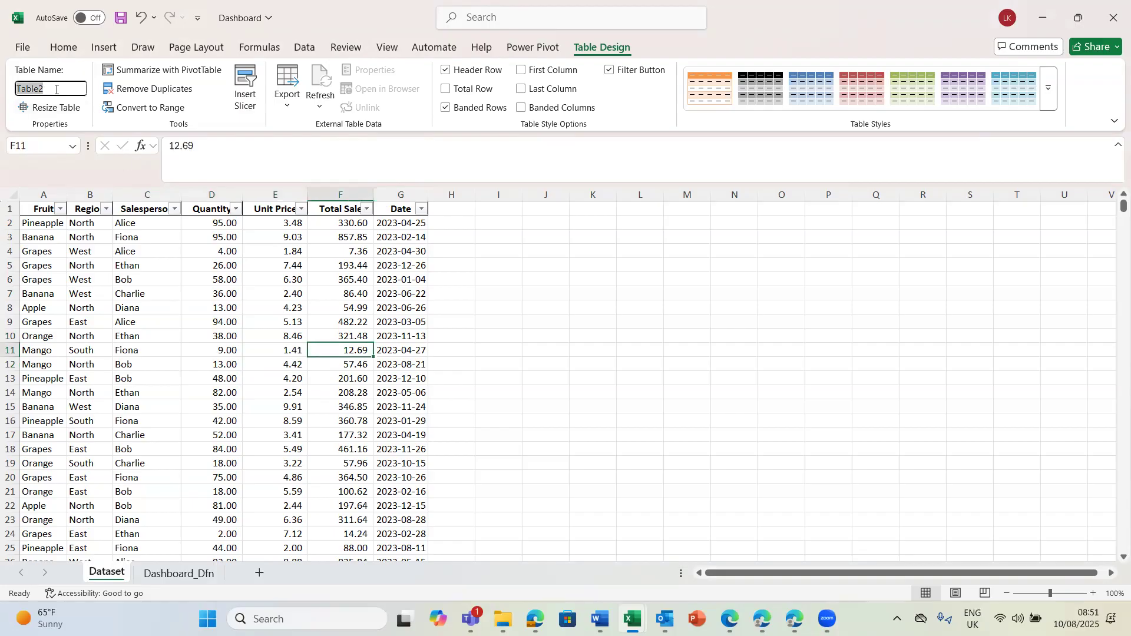
{"action": "type", "text": "Lemmy1"}
{"action": "key", "text": "Return"}
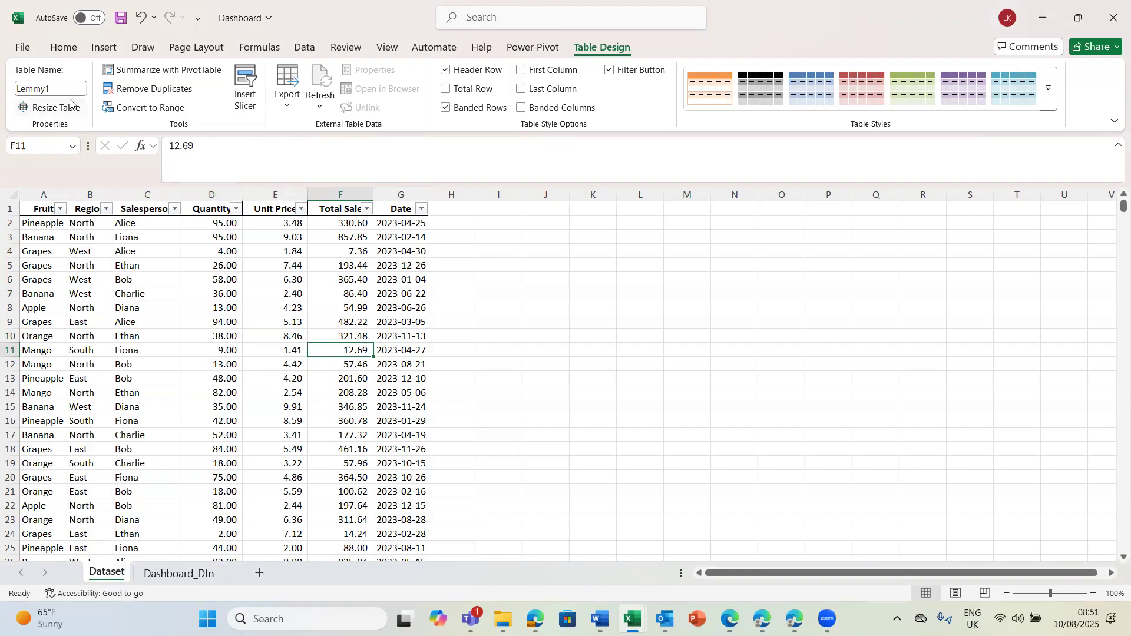
{"action": "left_click", "coordinate": [533, 389]}
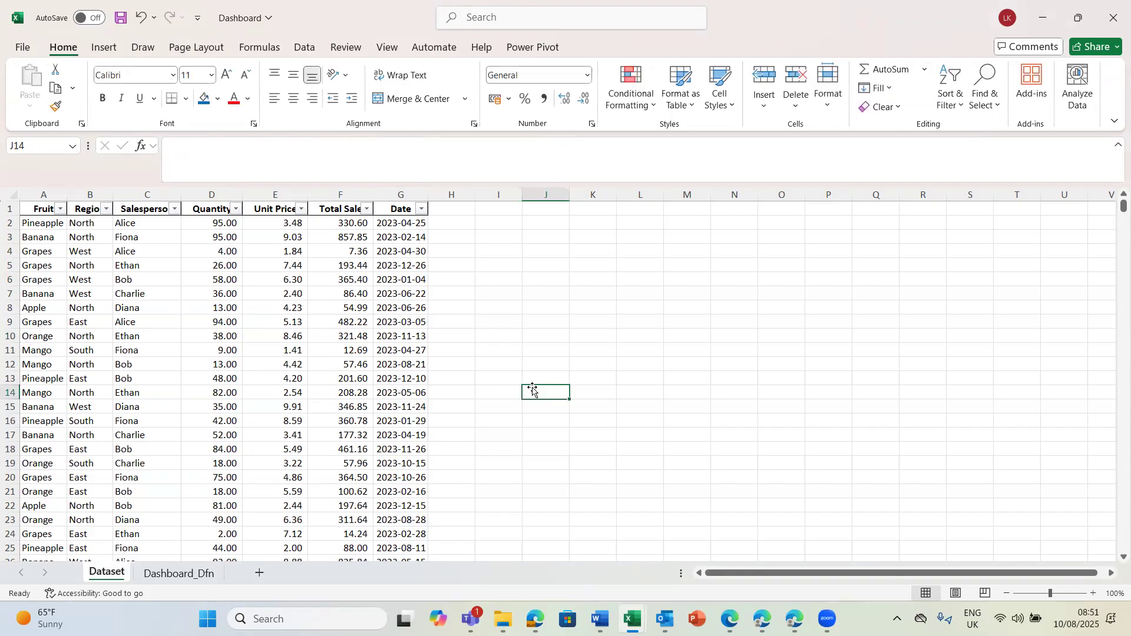
On the Dashboard_Dfn sheet, enter "Interactive" in C6 and "Dynmaic" in C7 below the question about what a dashboard is.
{"action": "left_click", "coordinate": [179, 572]}
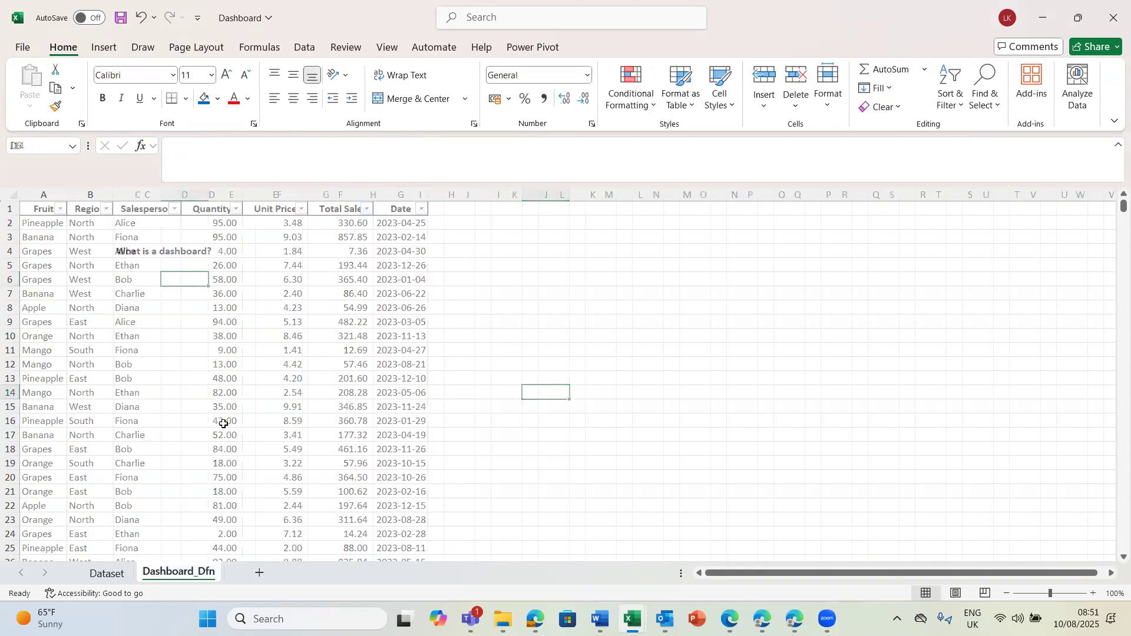
{"action": "left_click", "coordinate": [126, 279]}
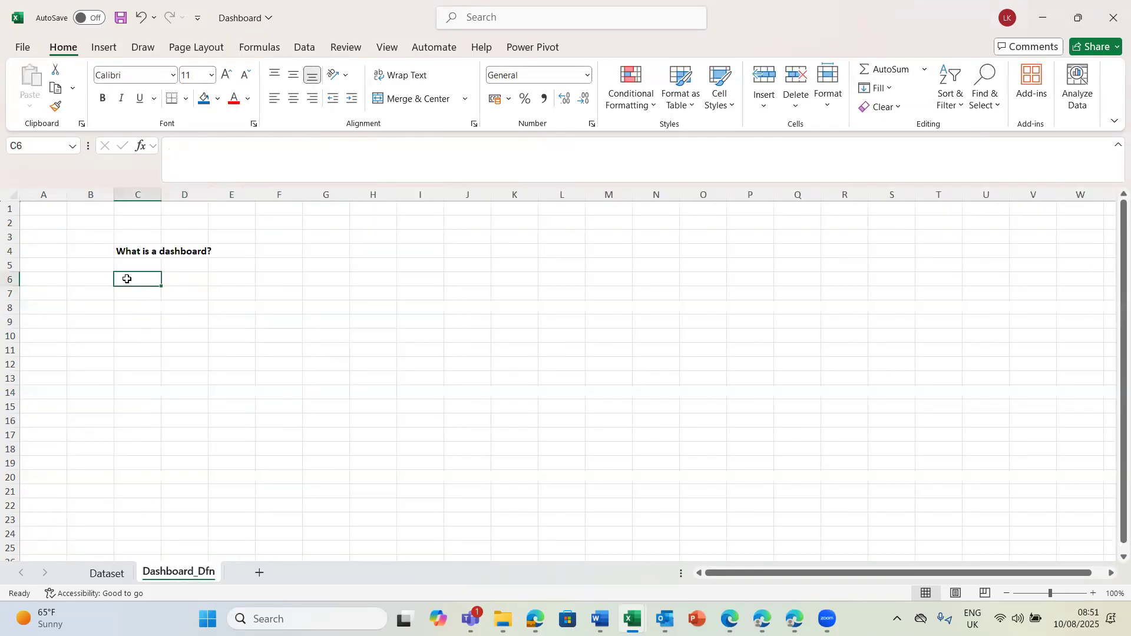
{"action": "type", "text": "Intera"}
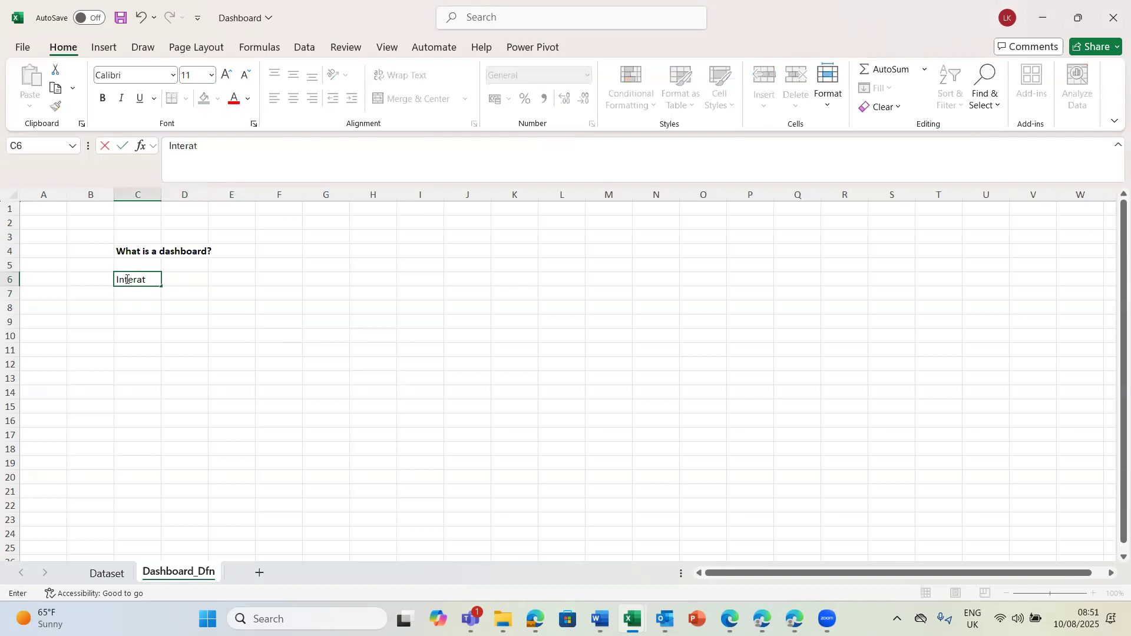
{"action": "type", "text": "ctive"}
{"action": "key", "text": "Return"}
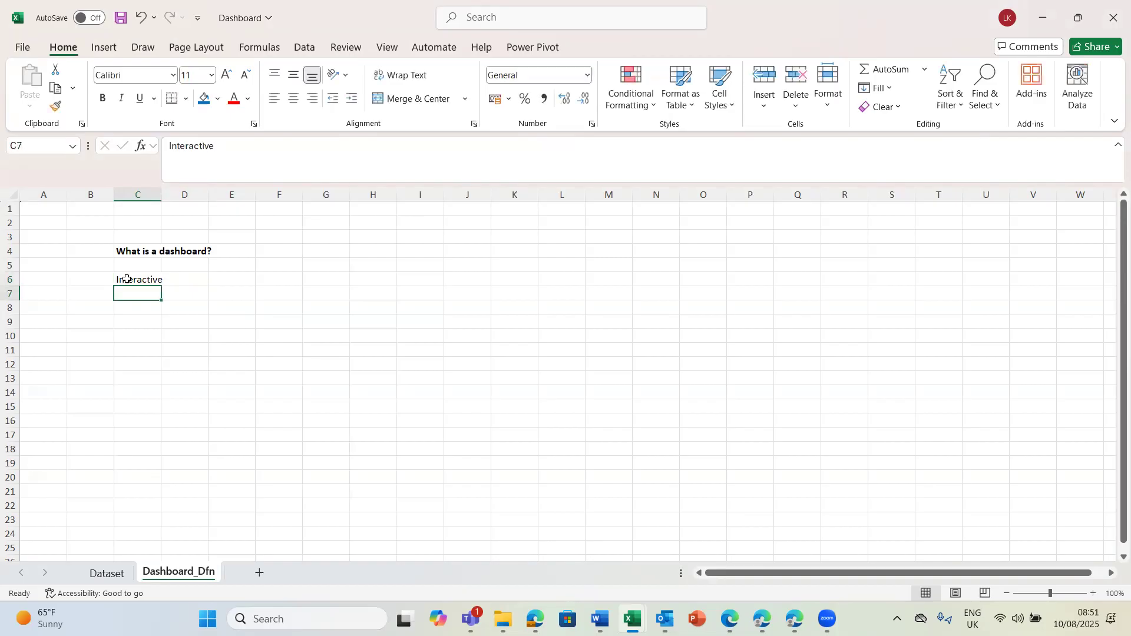
{"action": "type", "text": "Dynmaic"}
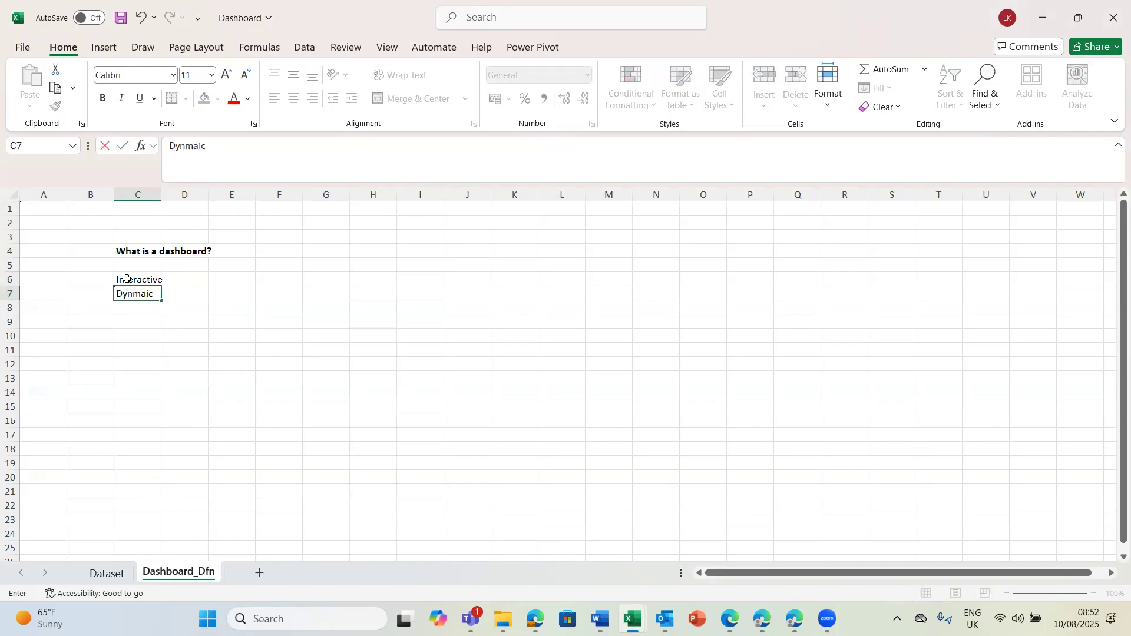
{"action": "left_click", "coordinate": [190, 292]}
Correct the spelling of the entry in C7 to "Dynamic".
{"action": "left_click", "coordinate": [140, 281]}
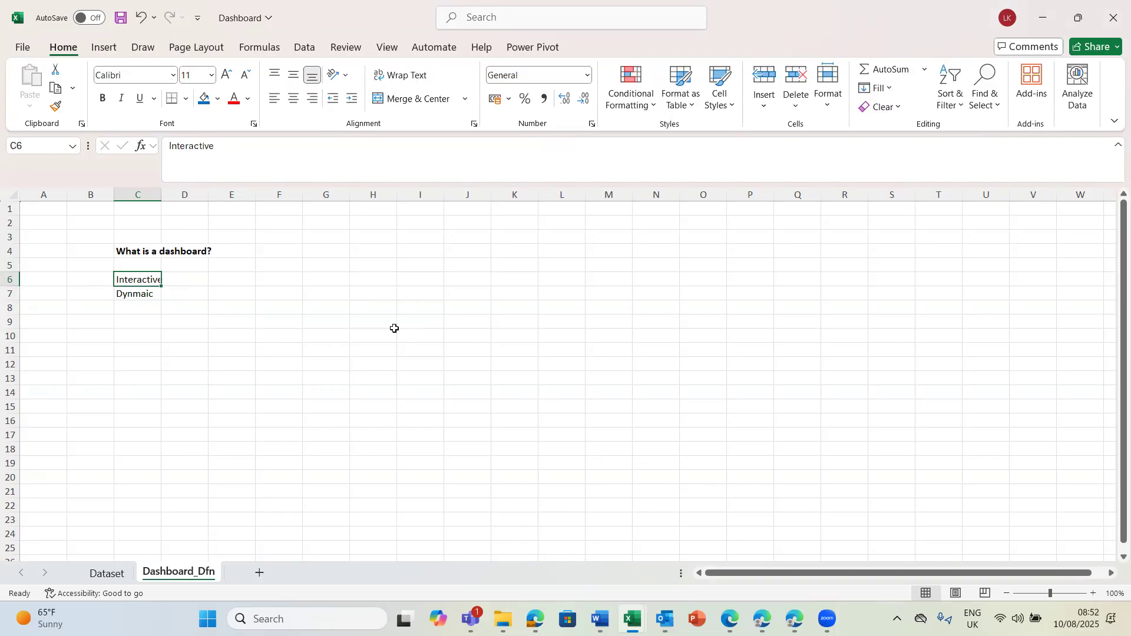
{"action": "left_click", "coordinate": [140, 295]}
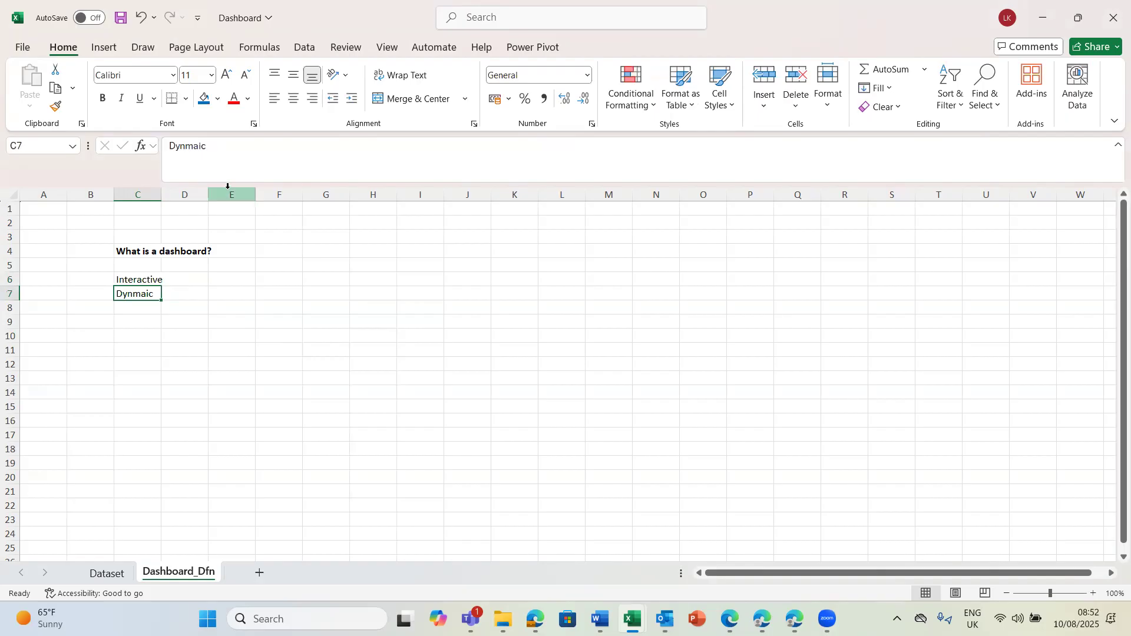
{"action": "left_click", "coordinate": [213, 143]}
{"action": "key", "text": "BackSpace"}
{"action": "key", "text": "BackSpace"}
{"action": "key", "text": "BackSpace"}
{"action": "key", "text": "BackSpace"}
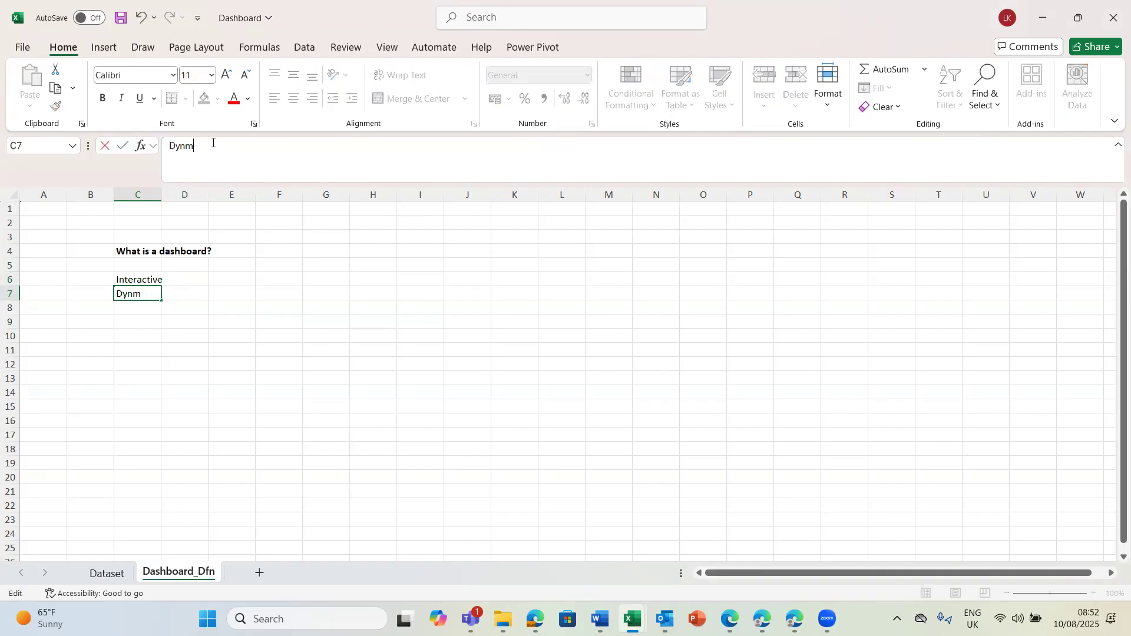
{"action": "type", "text": "mic"}
{"action": "key", "text": "BackSpace"}
{"action": "key", "text": "BackSpace"}
{"action": "key", "text": "BackSpace"}
{"action": "type", "text": "namic"}
{"action": "key", "text": "Return"}
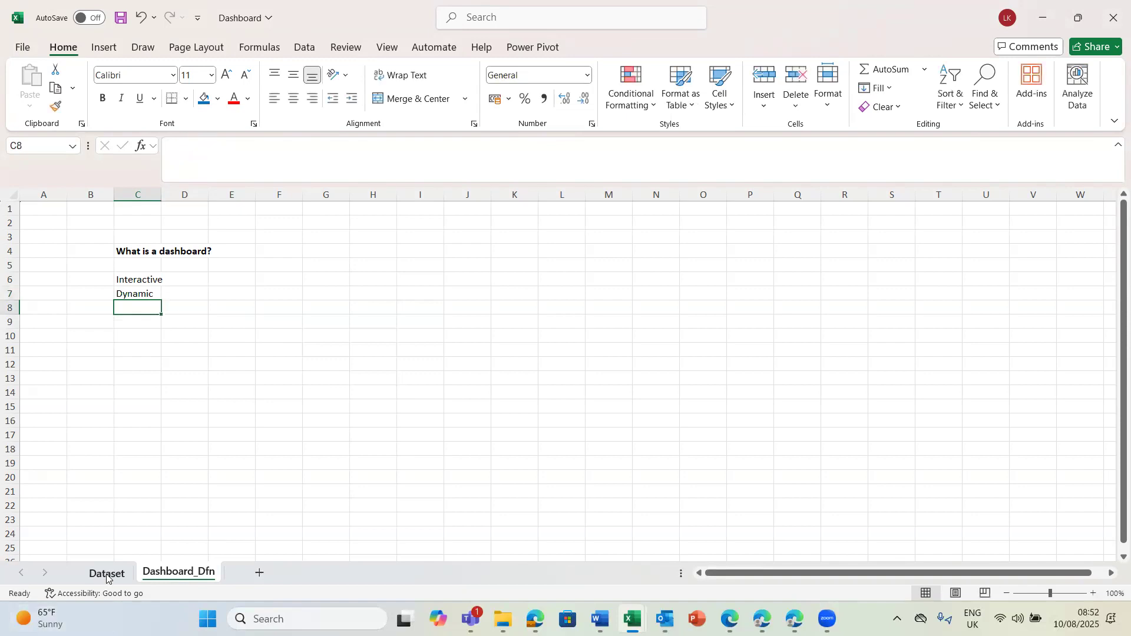
Return to the Dataset sheet and insert a PivotTable based on the Lemmy1 table on a new worksheet.
{"action": "left_click", "coordinate": [107, 574]}
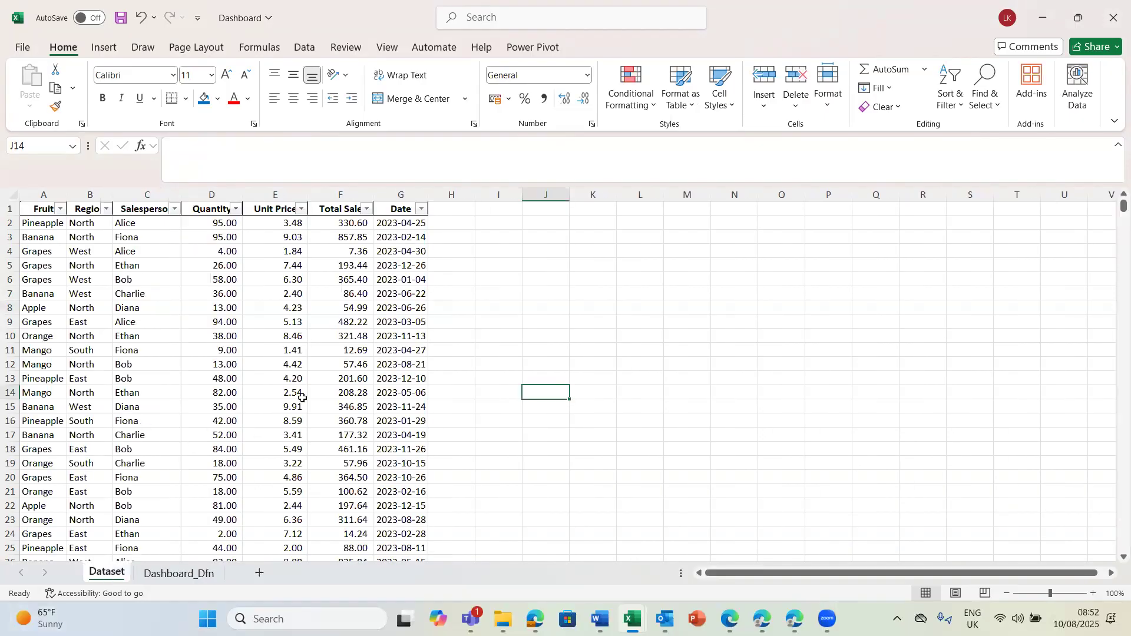
{"action": "left_click", "coordinate": [188, 575]}
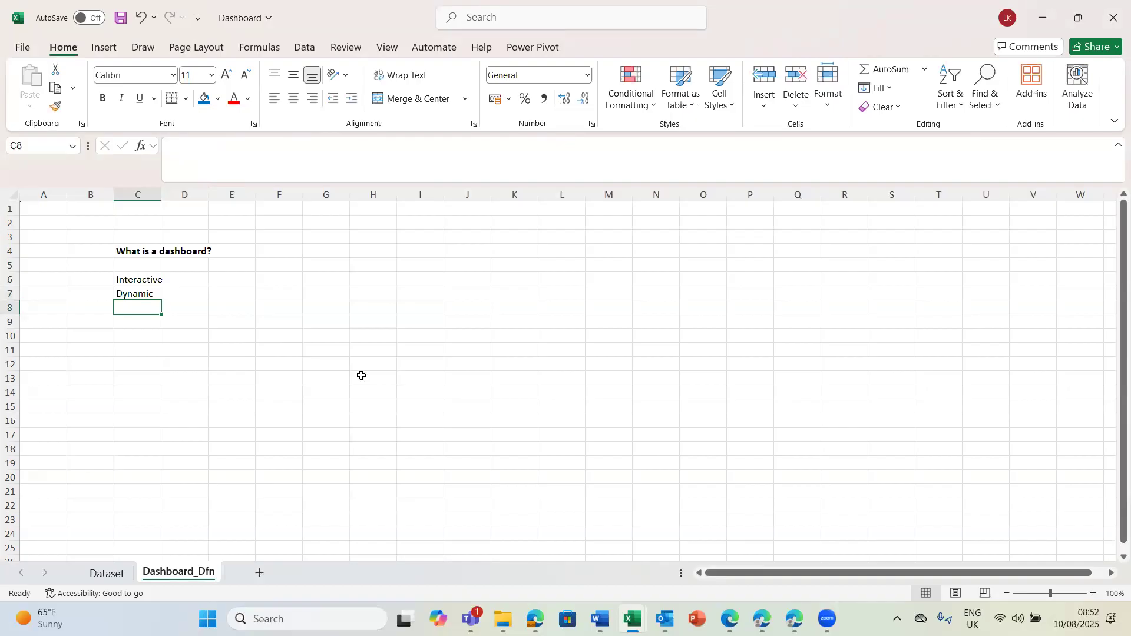
{"action": "left_click", "coordinate": [109, 575]}
{"action": "left_click", "coordinate": [319, 360]}
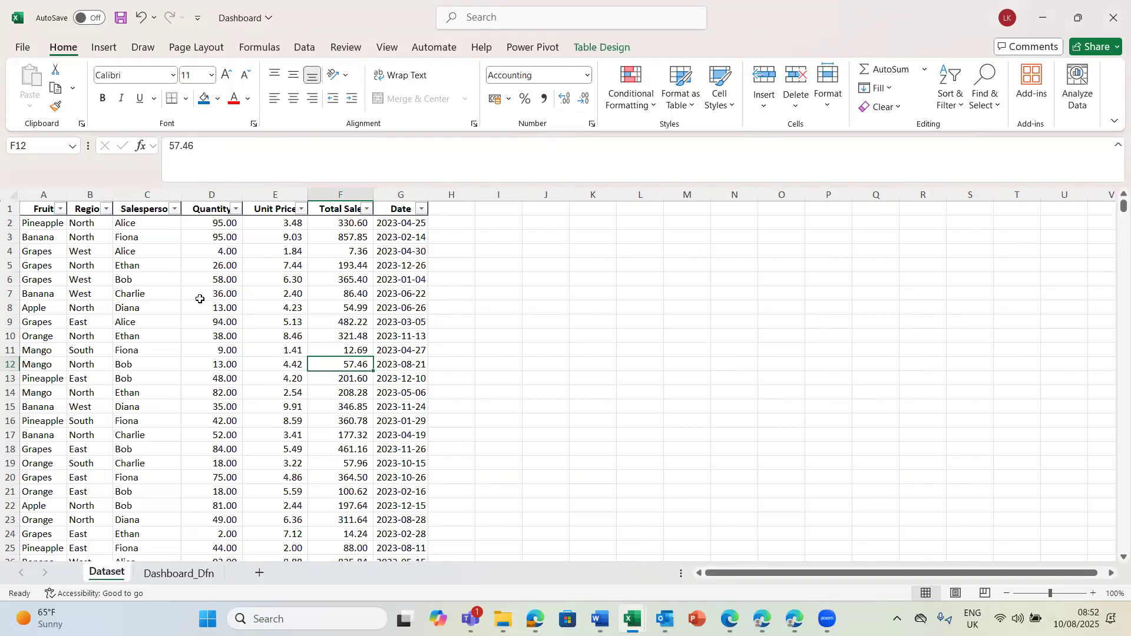
{"action": "left_click", "coordinate": [145, 305]}
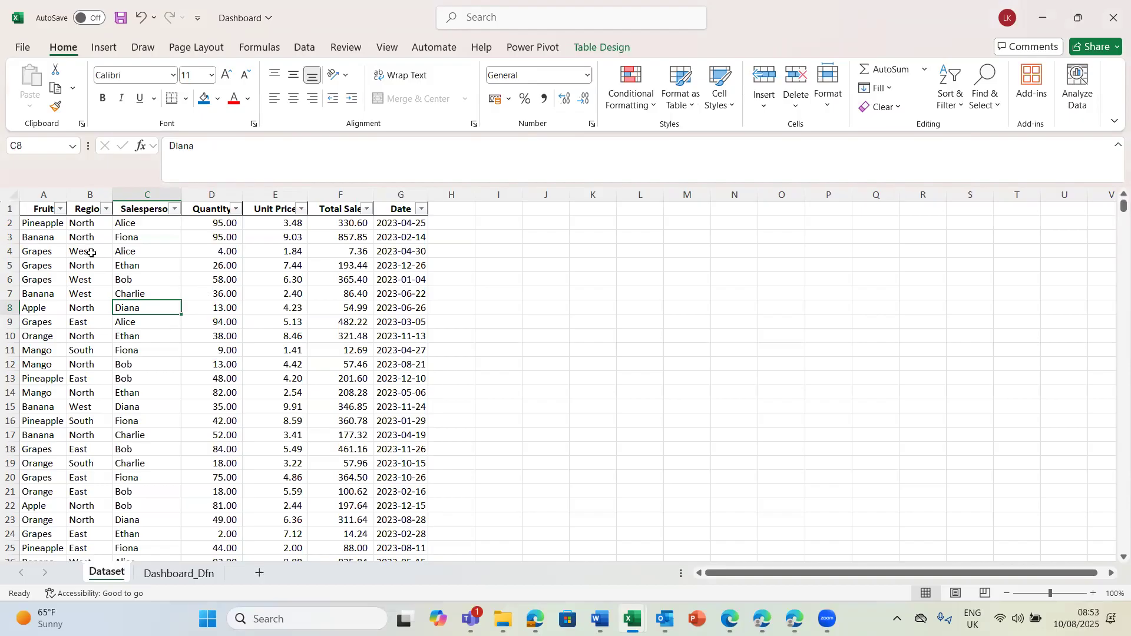
{"action": "left_click", "coordinate": [348, 246]}
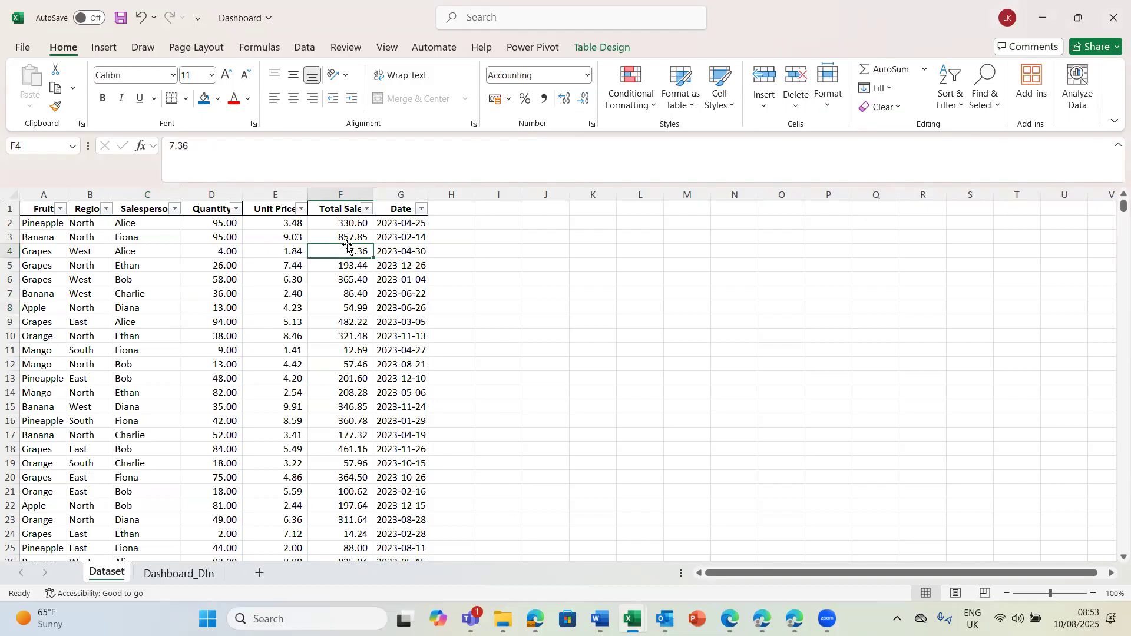
{"action": "left_click", "coordinate": [104, 47]}
{"action": "left_click", "coordinate": [37, 82]}
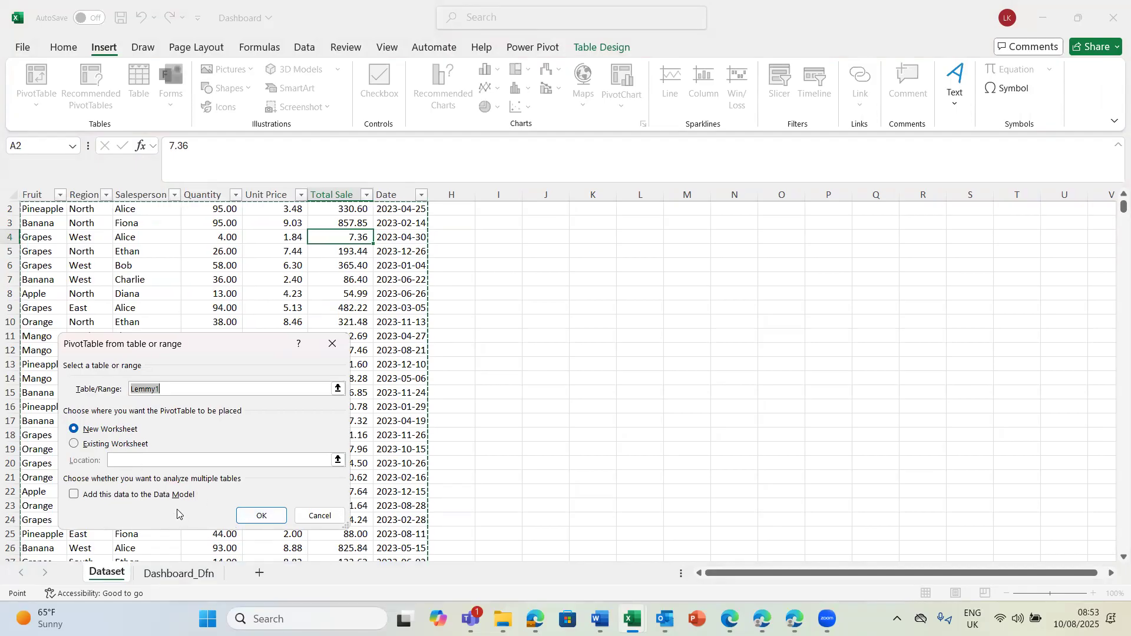
{"action": "left_click", "coordinate": [255, 516]}
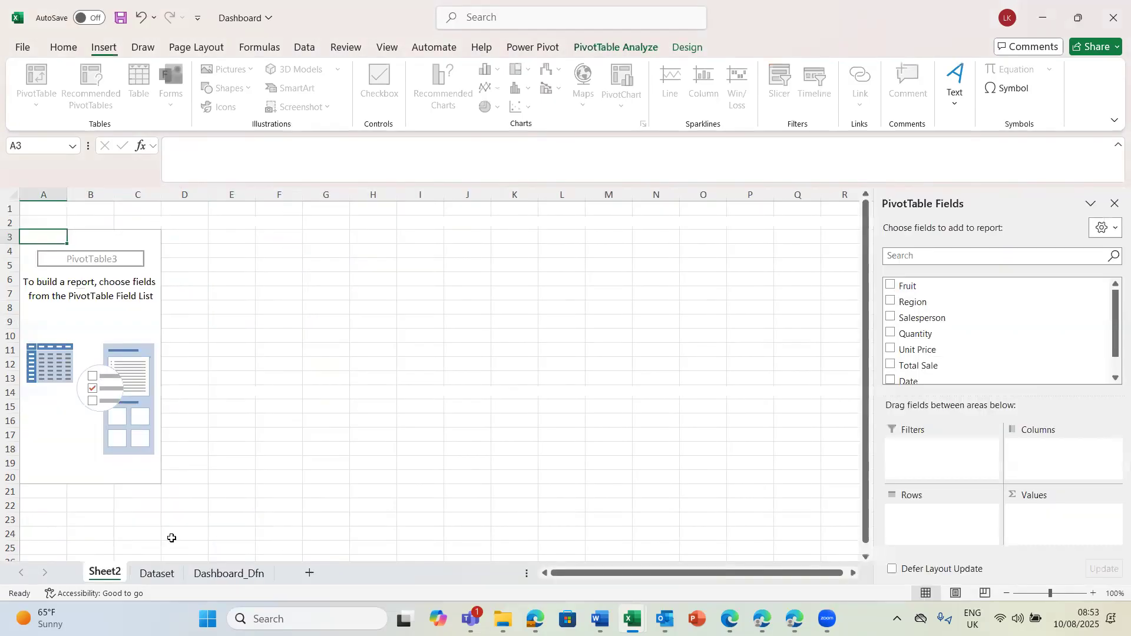
Rename the new PivotTable worksheet as Pivot Tables.
{"action": "right_click", "coordinate": [112, 575]}
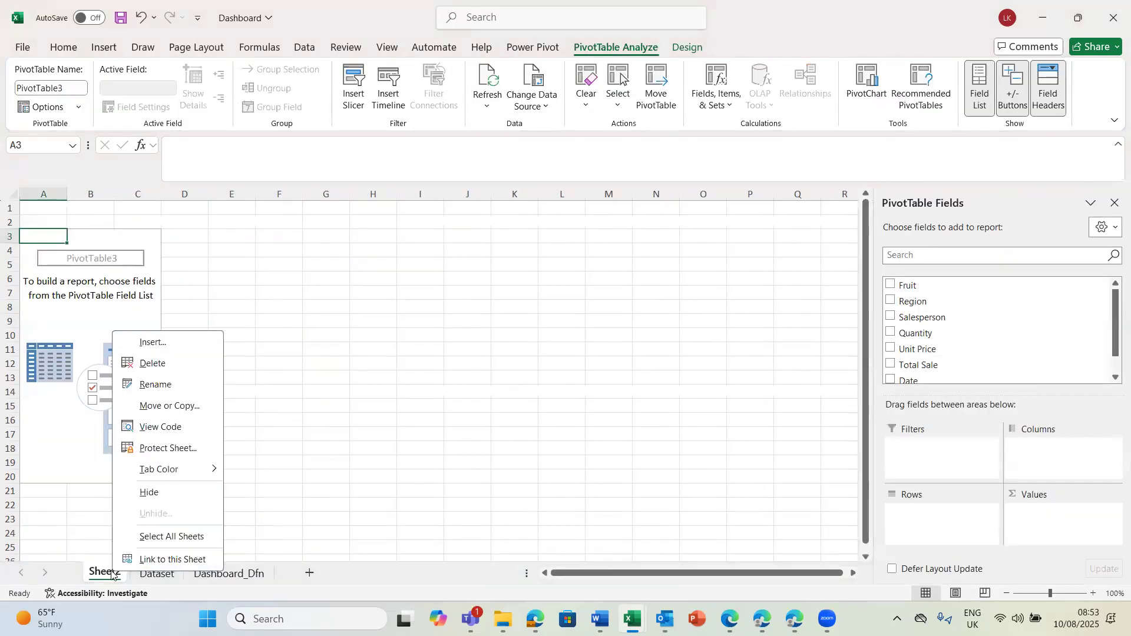
{"action": "left_click", "coordinate": [157, 384]}
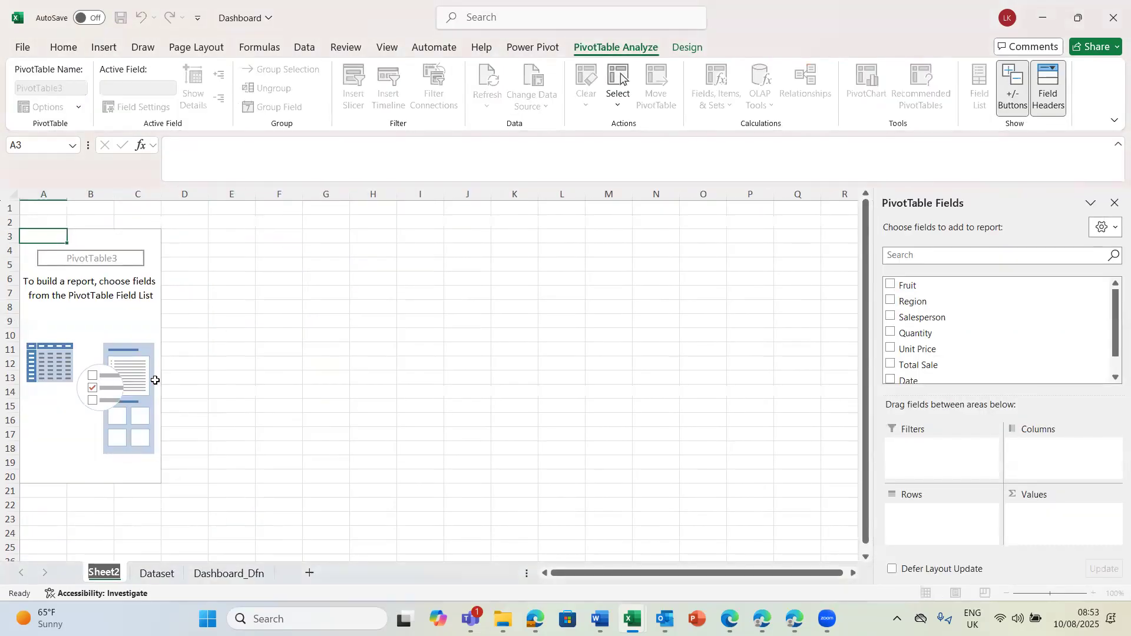
{"action": "type", "text": "Pivy"}
{"action": "key", "text": "BackSpace"}
{"action": "type", "text": "ot"}
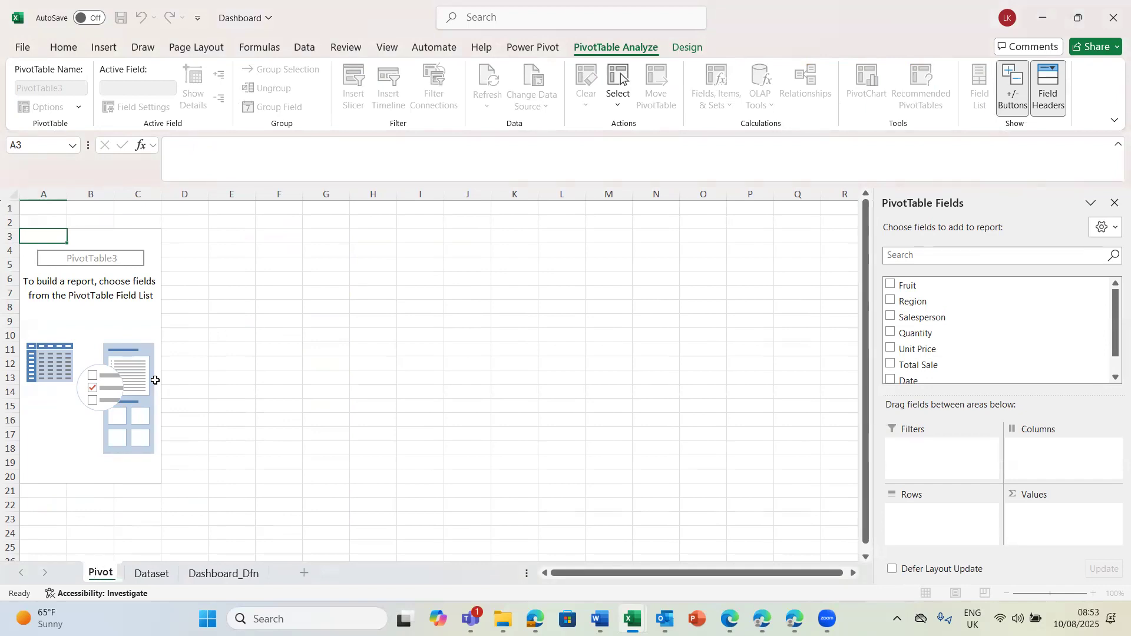
{"action": "type", "text": " Tac"}
{"action": "key", "text": "BackSpace"}
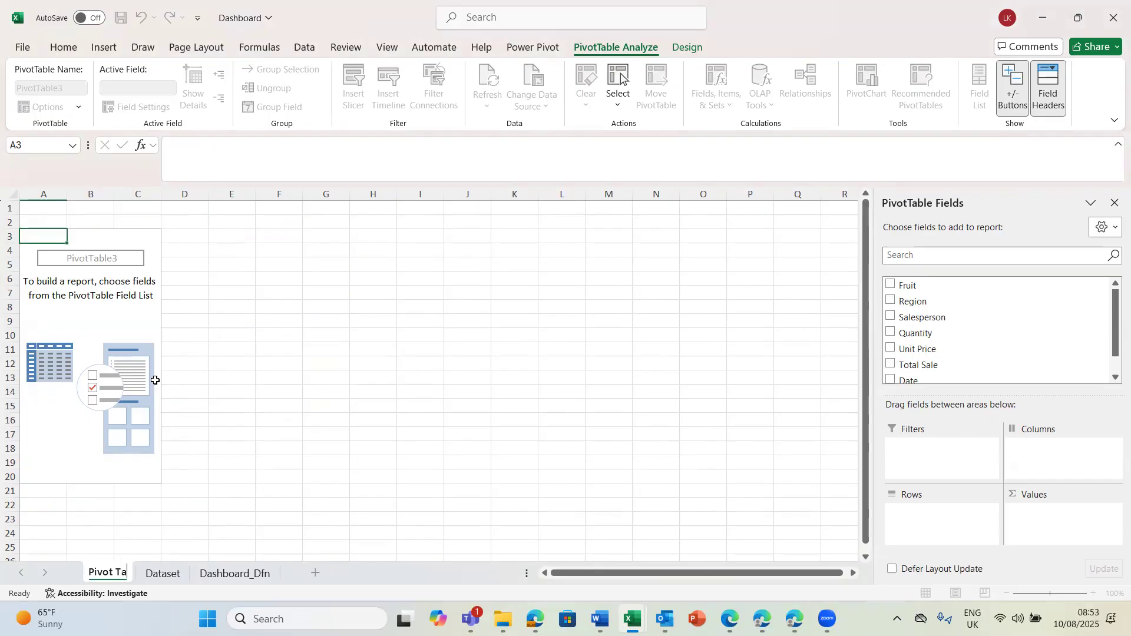
{"action": "type", "text": "bles"}
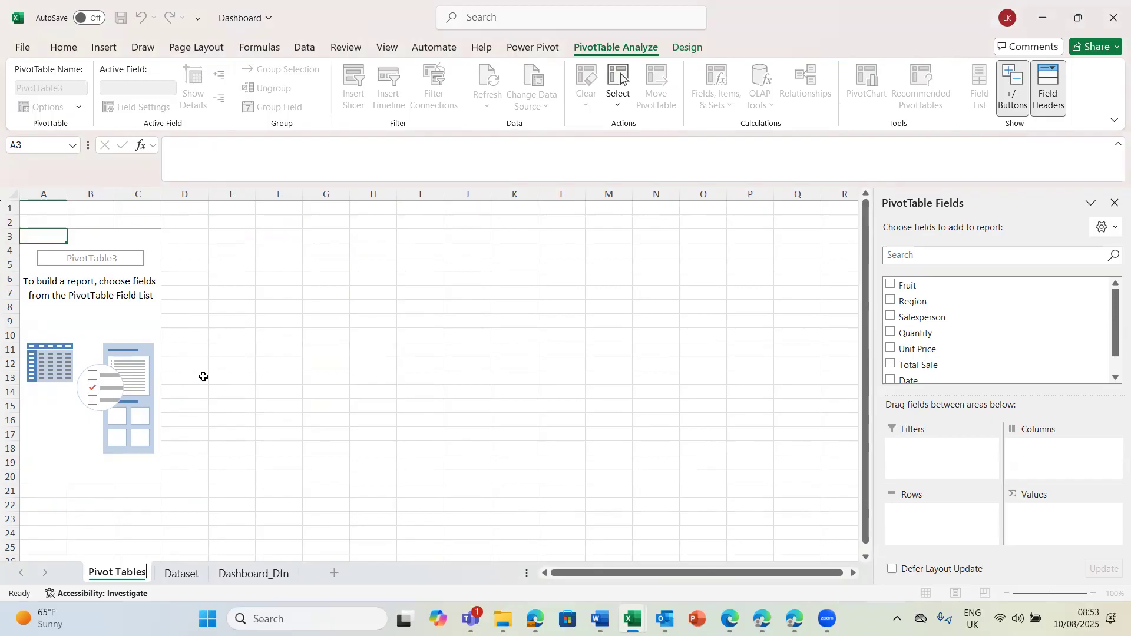
{"action": "left_click", "coordinate": [245, 363]}
Build the PivotTable with Fruit as rows and the sum of Total Sale as values.
{"action": "left_click", "coordinate": [99, 323]}
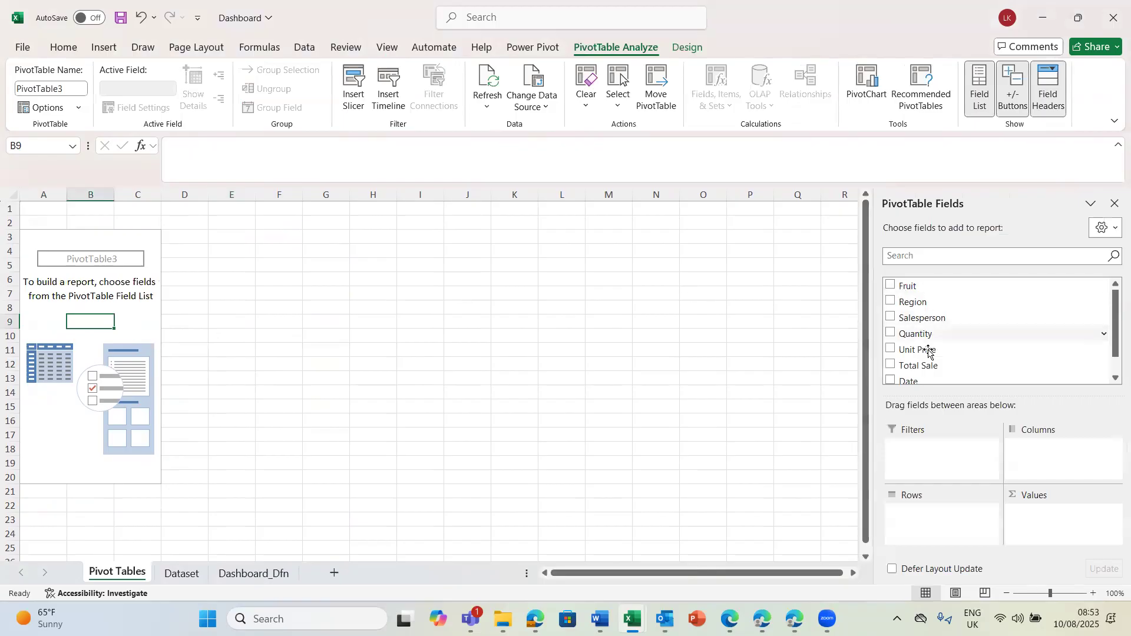
{"action": "left_click_drag", "start_coordinate": [907, 287], "coordinate": [908, 529]}
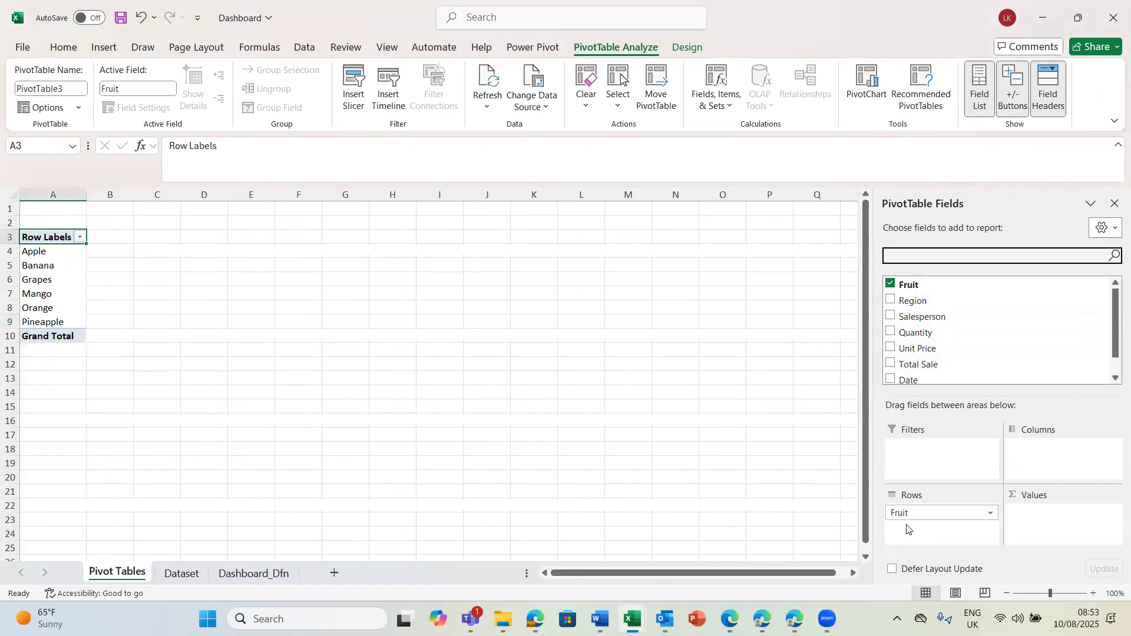
{"action": "left_click_drag", "start_coordinate": [920, 365], "coordinate": [1055, 531]}
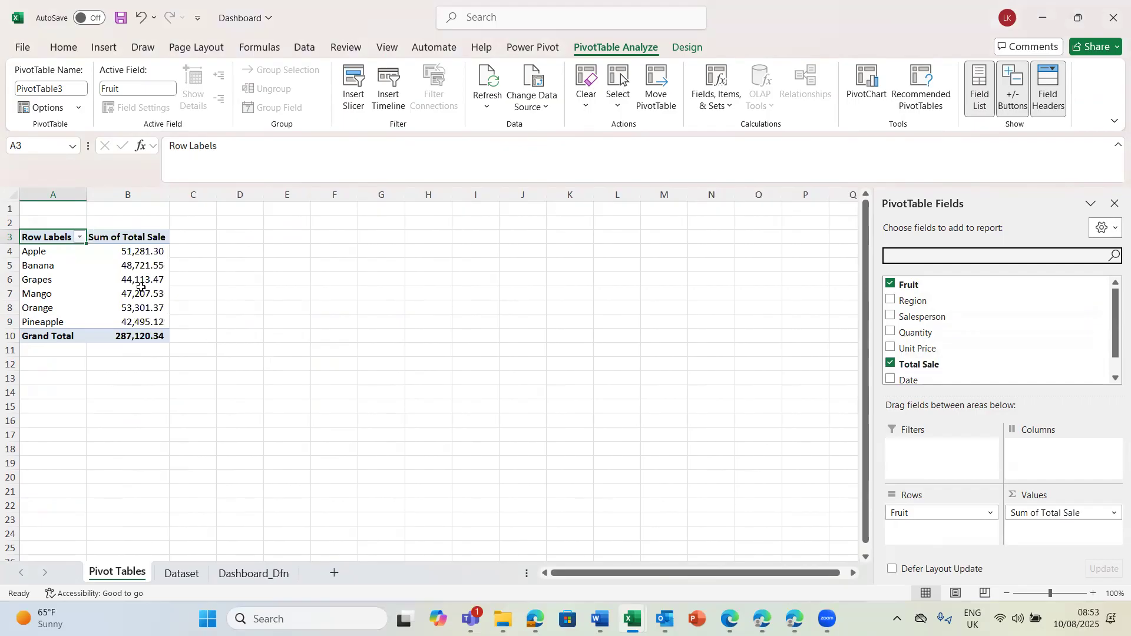
Insert a Clustered Bar PivotChart based on the fruit total sales PivotTable.
{"action": "left_click", "coordinate": [138, 281]}
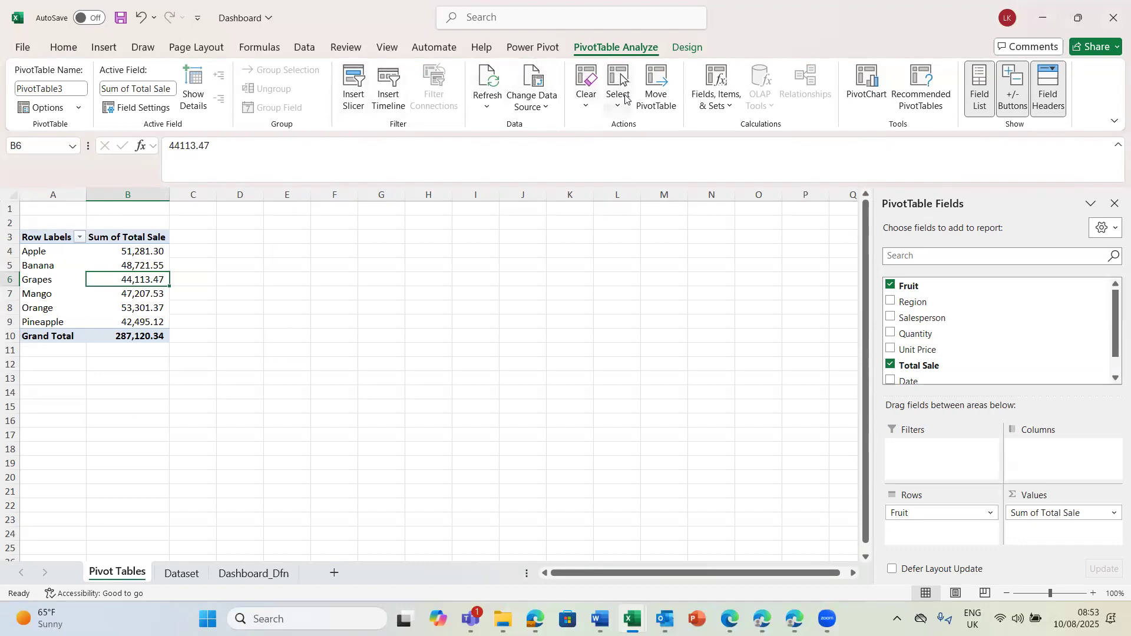
{"action": "left_click", "coordinate": [862, 81]}
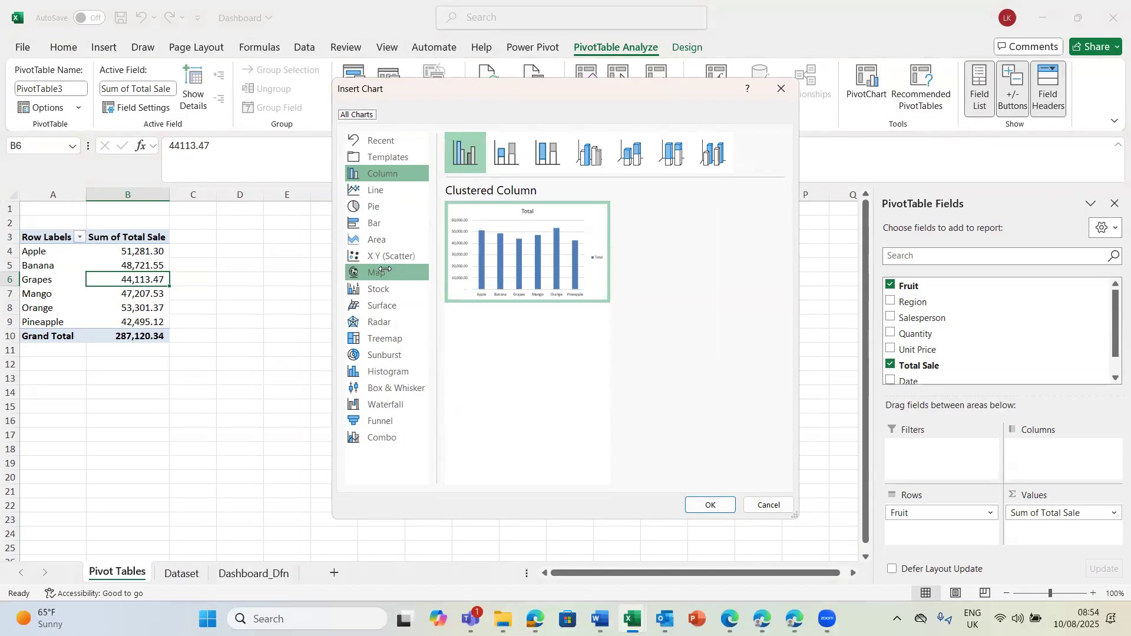
{"action": "mouse_move", "coordinate": [534, 258]}
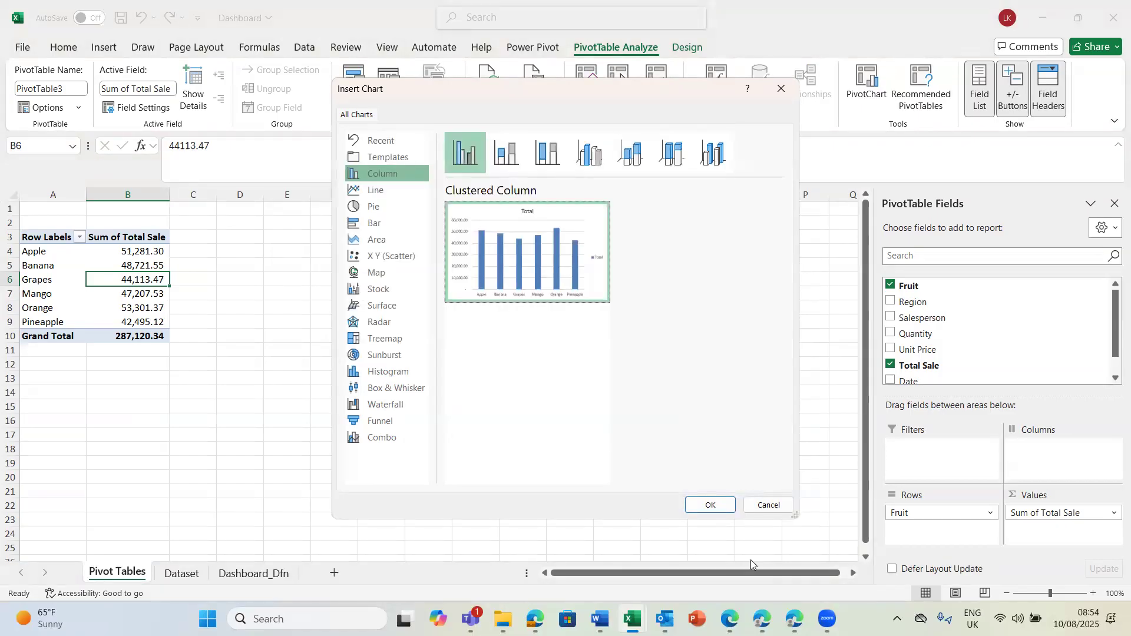
{"action": "mouse_move", "coordinate": [561, 300]}
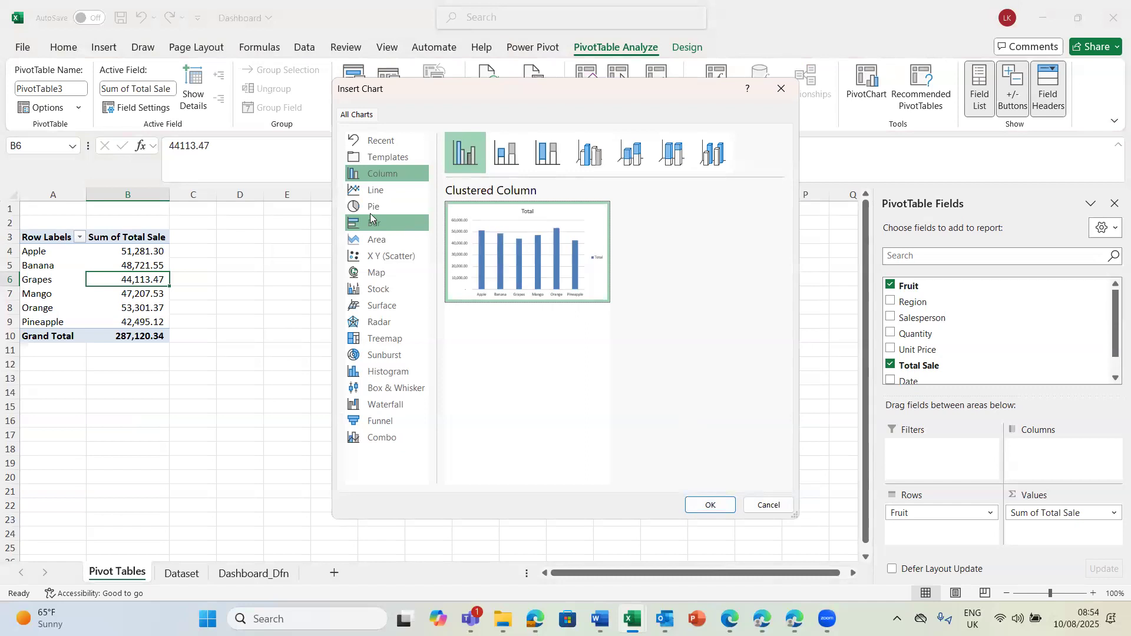
{"action": "left_click", "coordinate": [365, 208]}
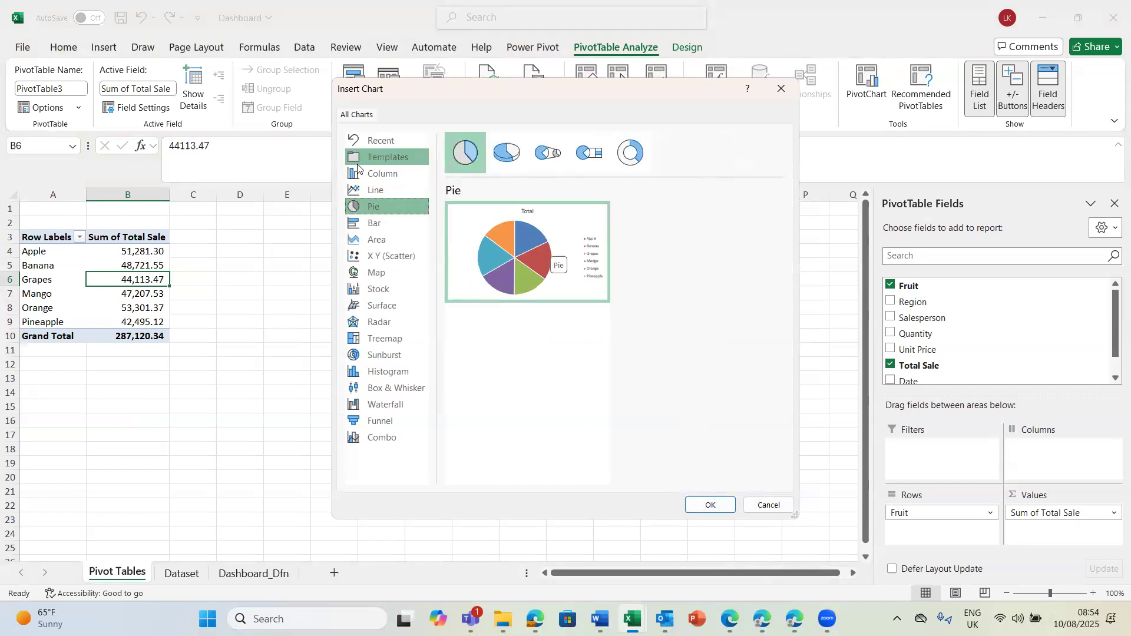
{"action": "left_click", "coordinate": [386, 222]}
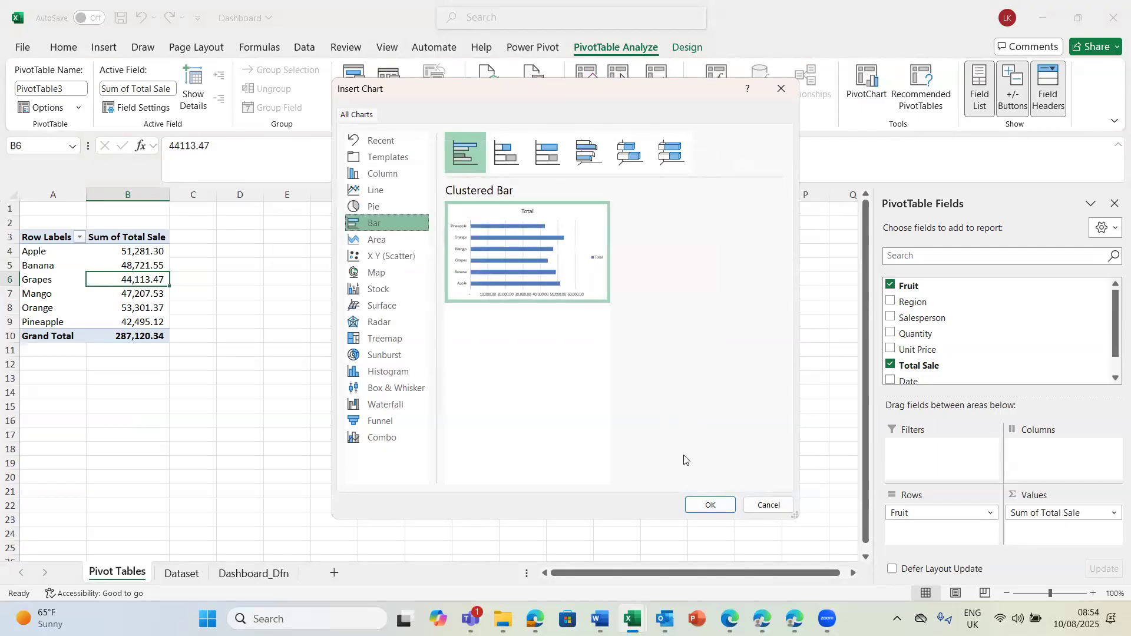
{"action": "left_click", "coordinate": [704, 505]}
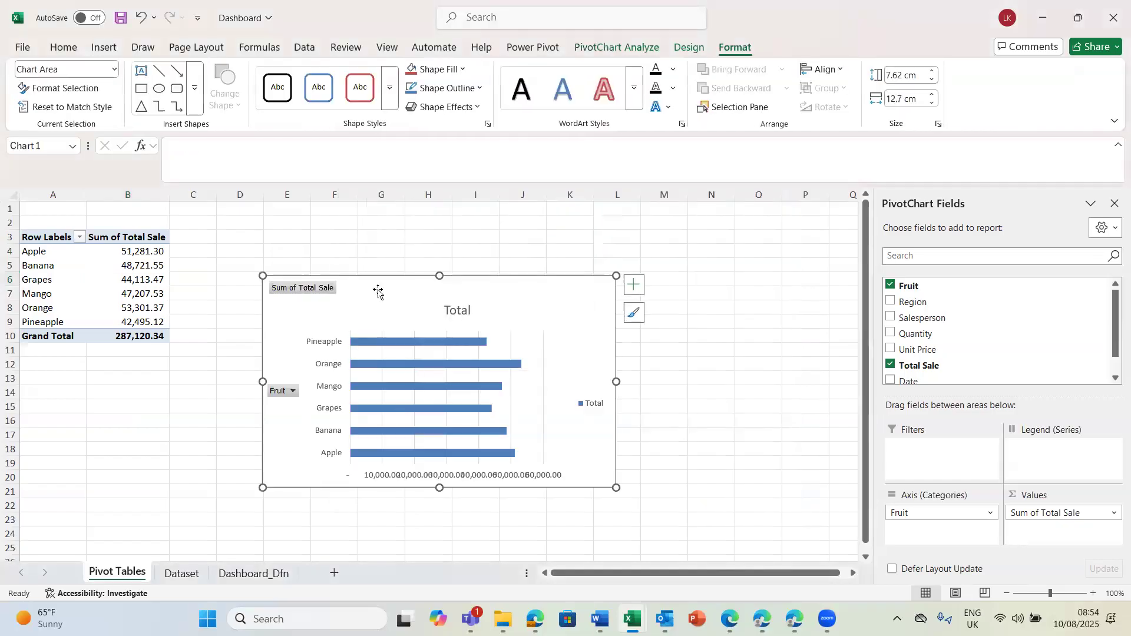
Cut the fruit sales bar chart and paste it into a new worksheet, placing it over about B2:I17.
{"action": "mouse_move", "coordinate": [387, 303]}
{"action": "left_mouse_down"}
{"action": "mouse_move", "coordinate": [334, 239]}
{"action": "mouse_move", "coordinate": [318, 239]}
{"action": "left_mouse_up"}
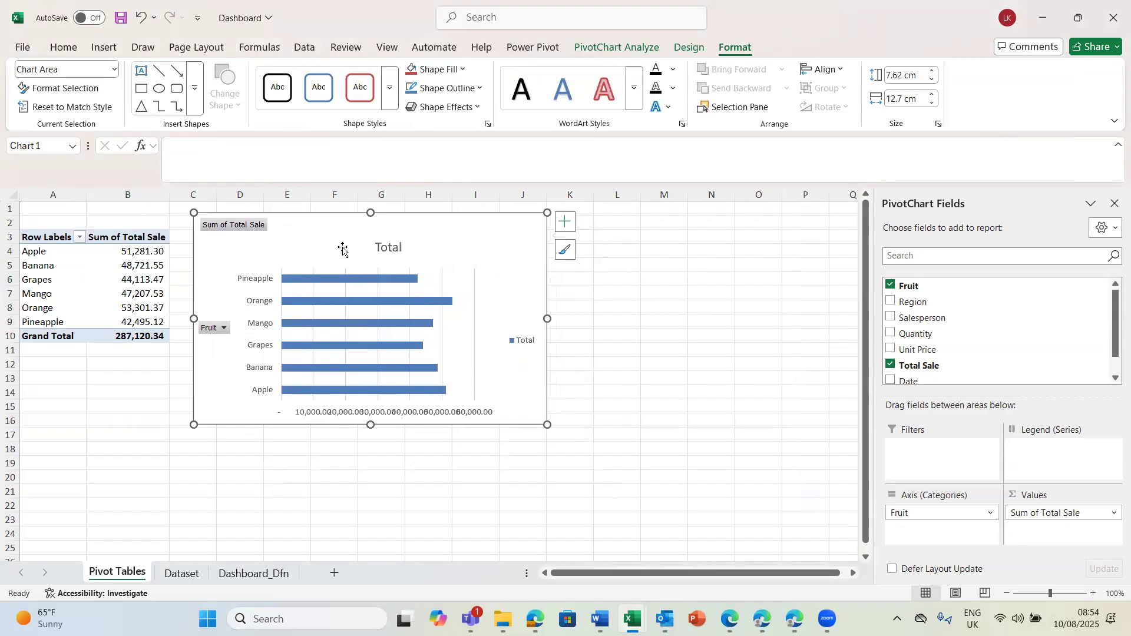
{"action": "key", "text": "Delete"}
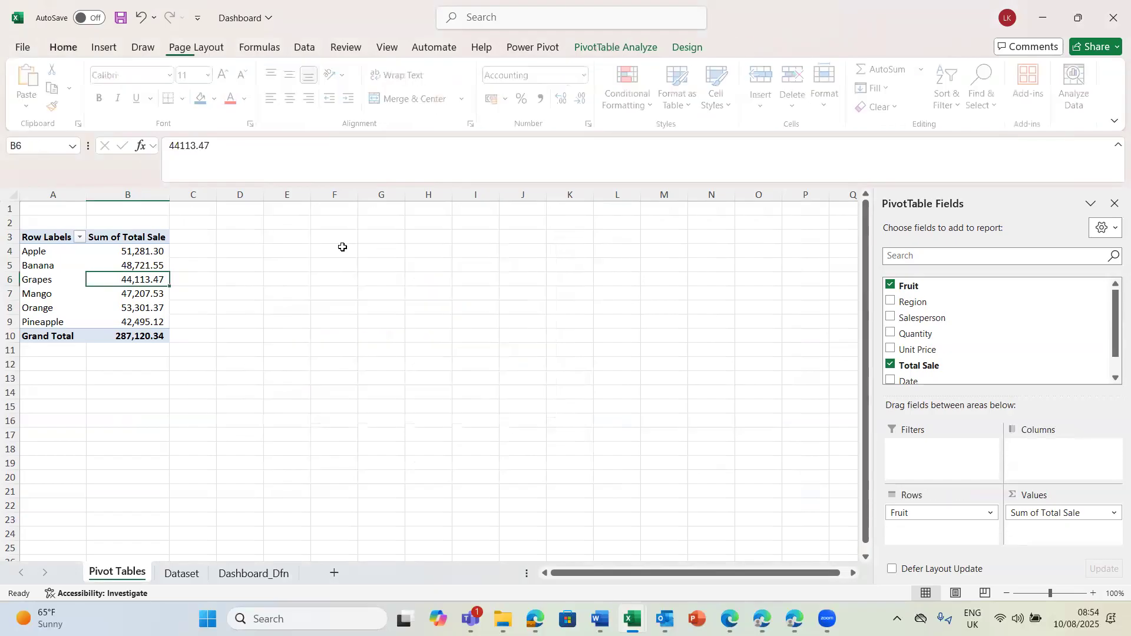
{"action": "left_click", "coordinate": [334, 574]}
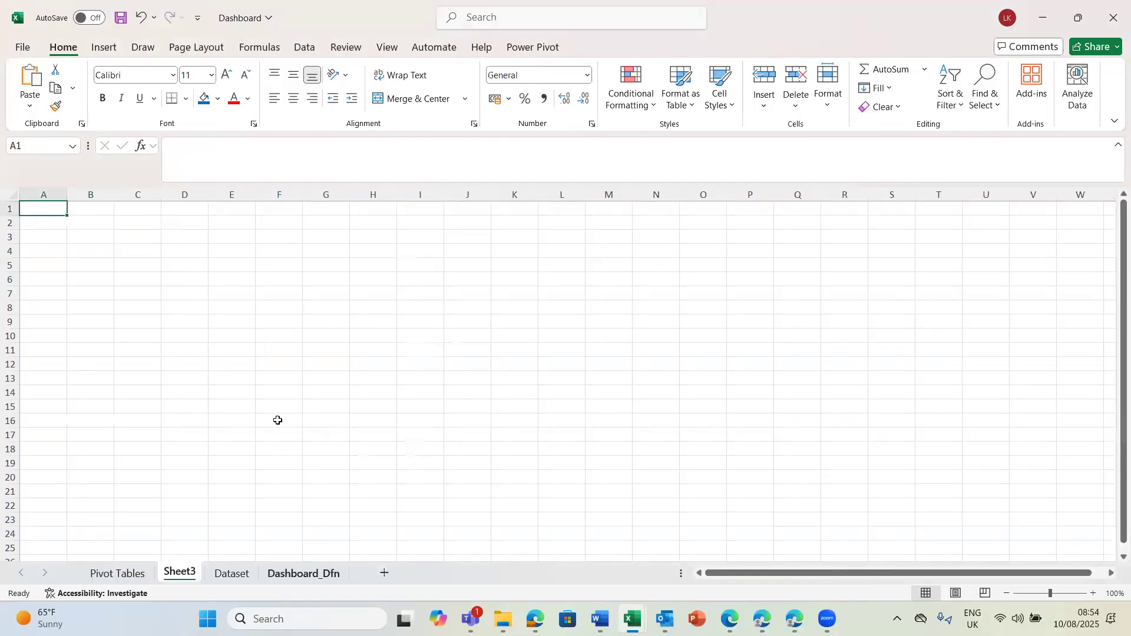
{"action": "left_click", "coordinate": [130, 255]}
{"action": "key", "text": "ctrl+v"}
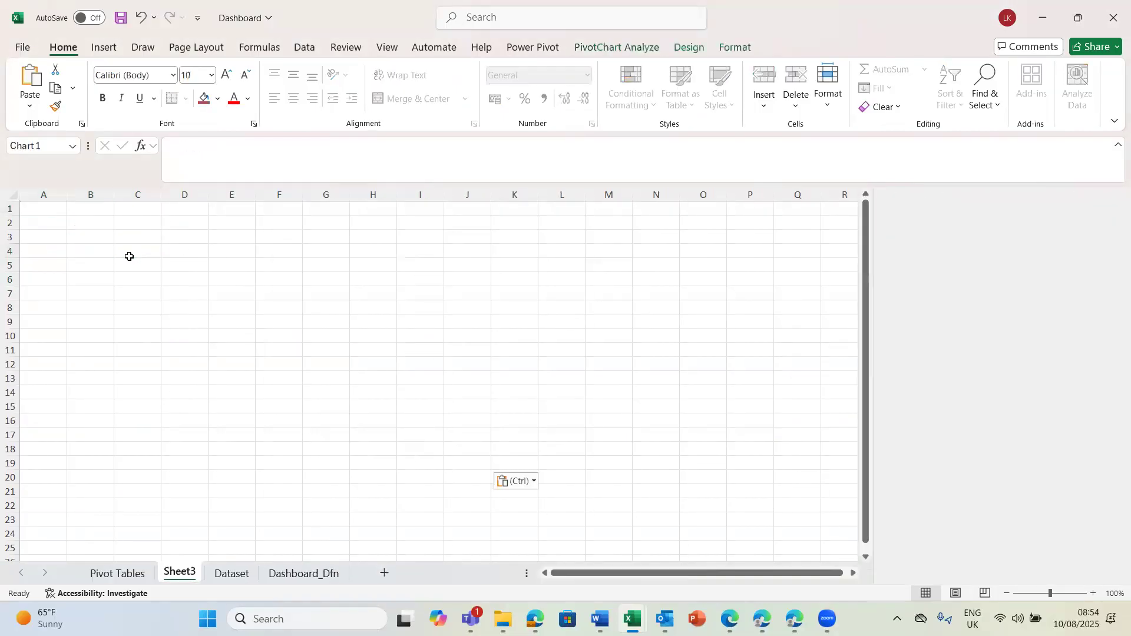
{"action": "left_click_drag", "start_coordinate": [212, 264], "coordinate": [175, 245]}
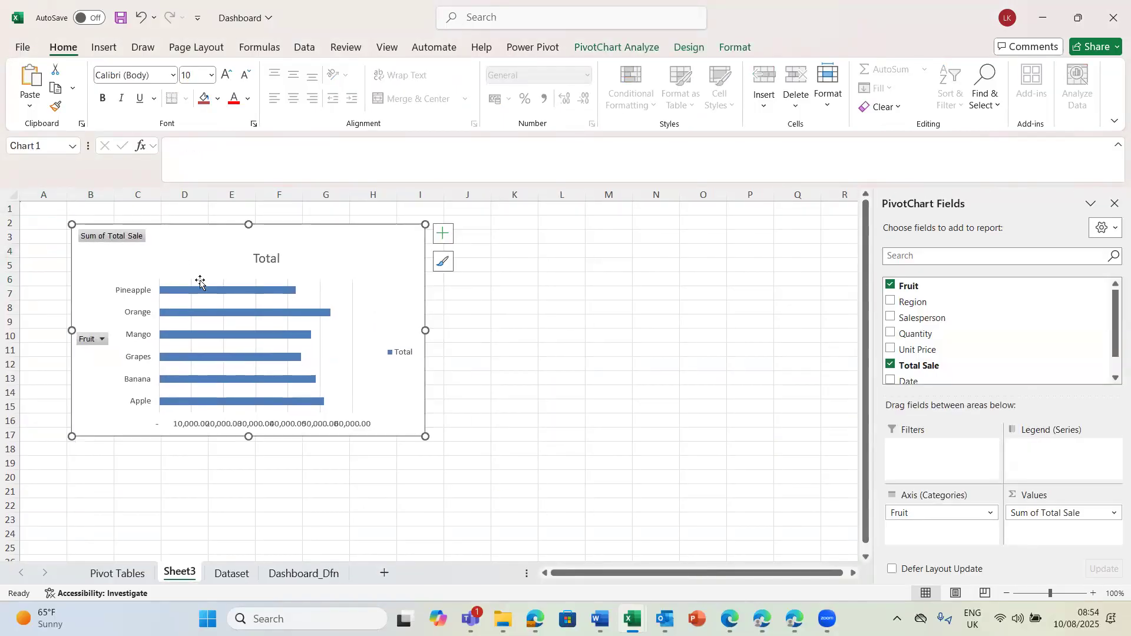
Rename the new worksheet containing the bar chart as Dashboard.
{"action": "left_click", "coordinate": [126, 576]}
{"action": "right_click", "coordinate": [180, 575]}
{"action": "left_click", "coordinate": [227, 413]}
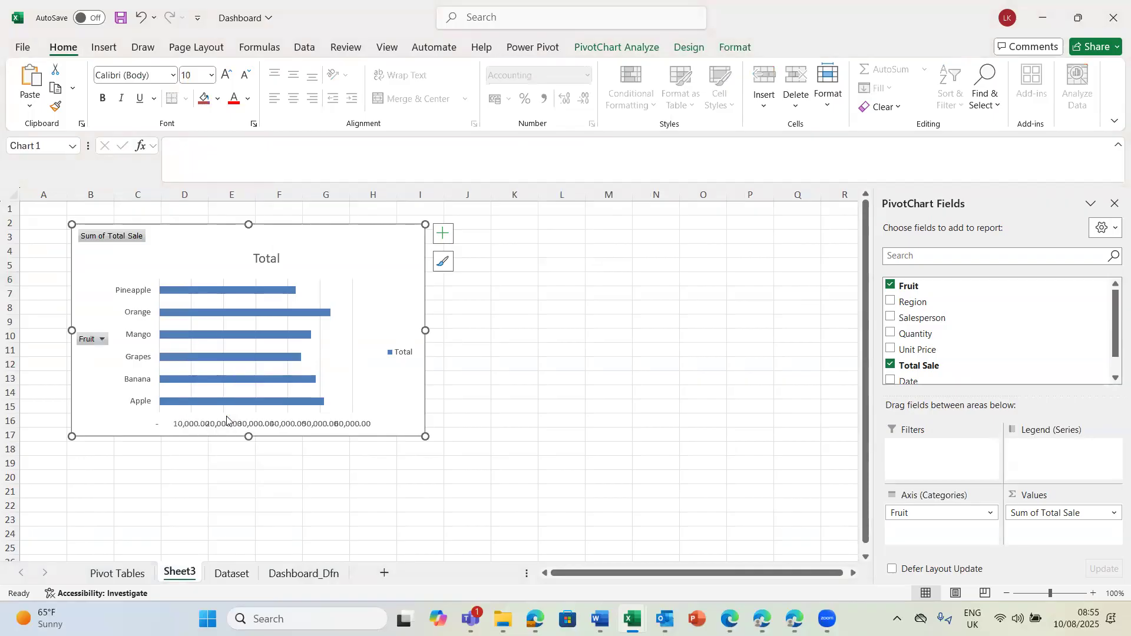
{"action": "type", "text": "Dashboard"}
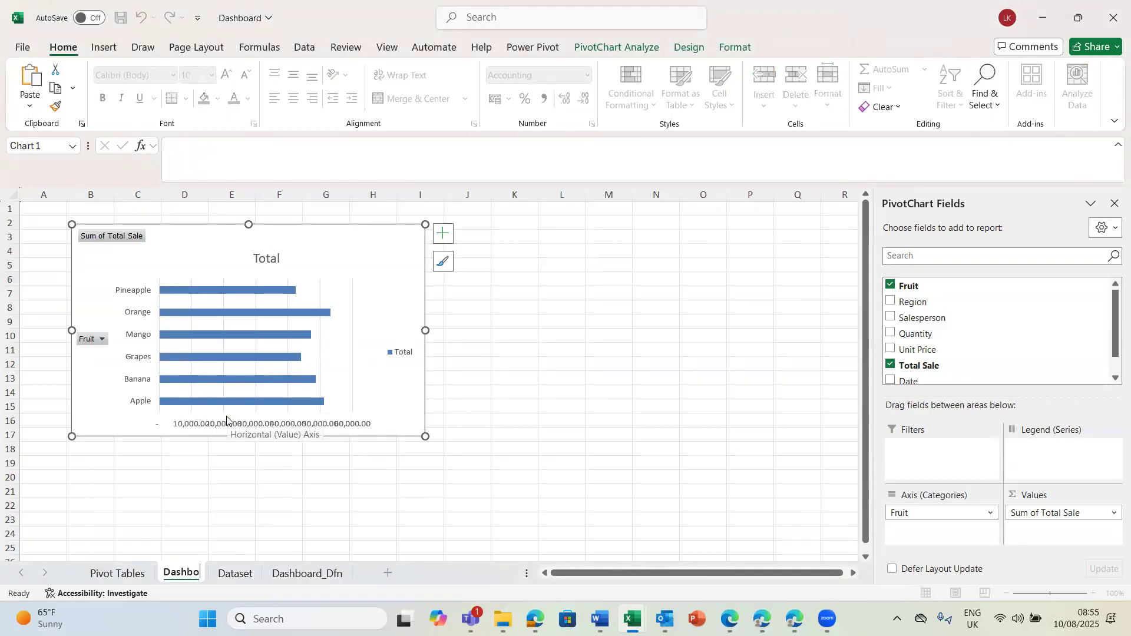
{"action": "left_click", "coordinate": [333, 480]}
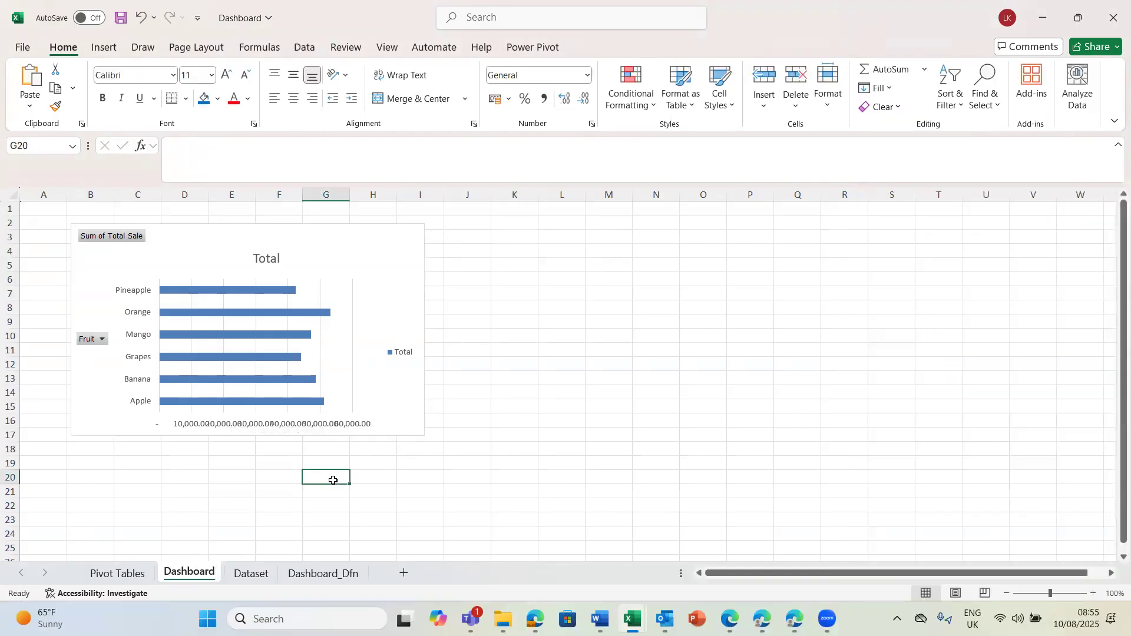
Return to the Pivot Tables sheet and select cell D3 beside the fruit PivotTable.
{"action": "left_click", "coordinate": [118, 573]}
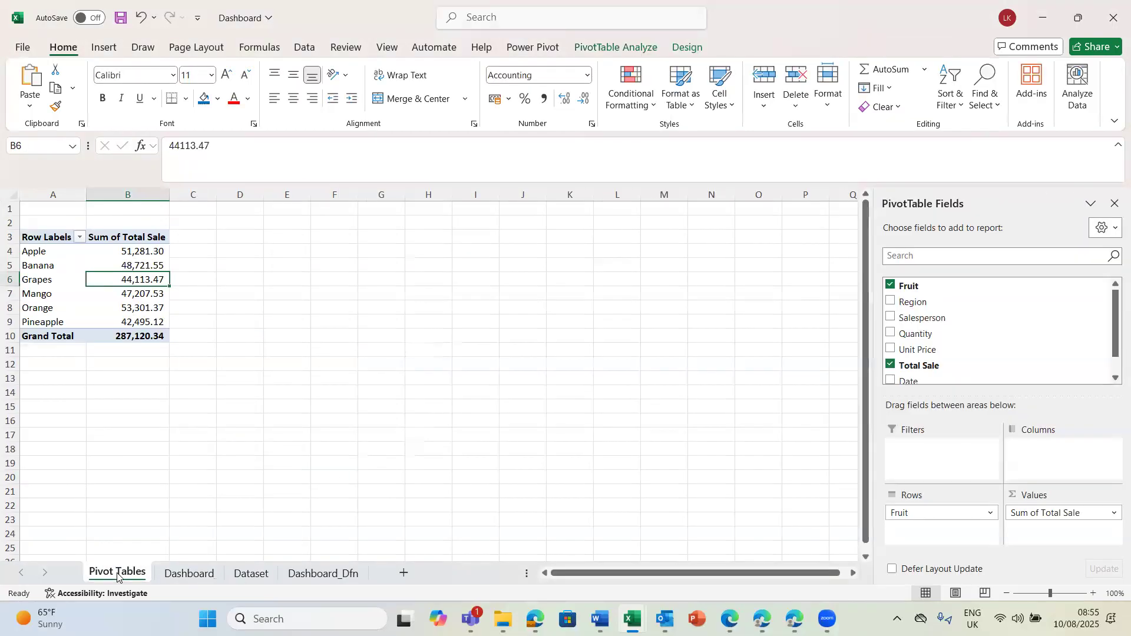
{"action": "left_click", "coordinate": [233, 239]}
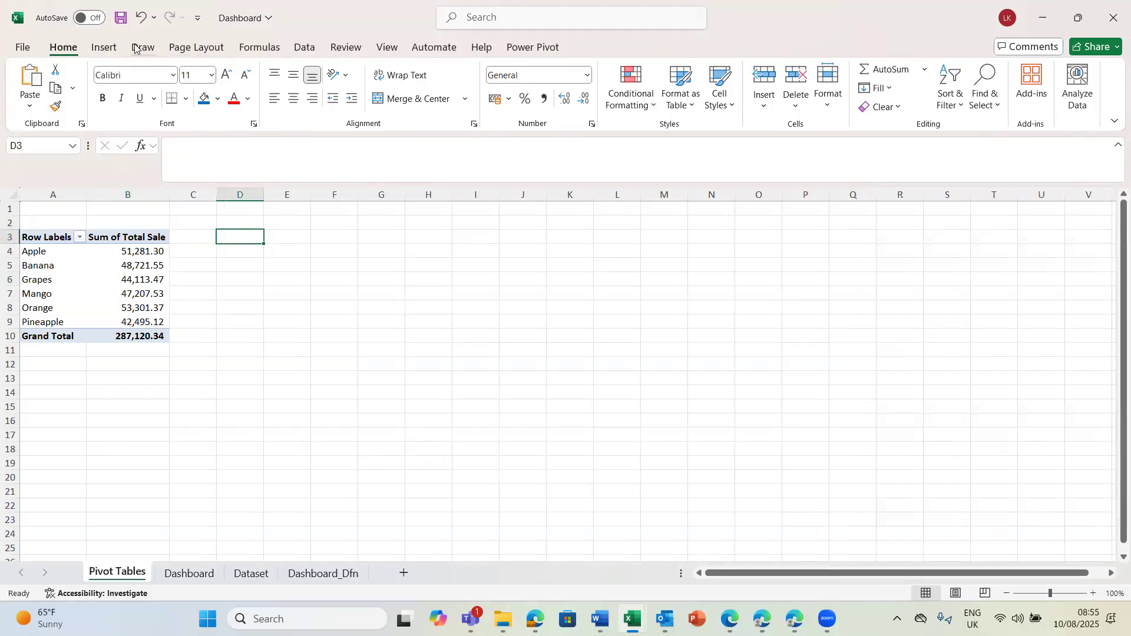
{"action": "left_click", "coordinate": [105, 48]}
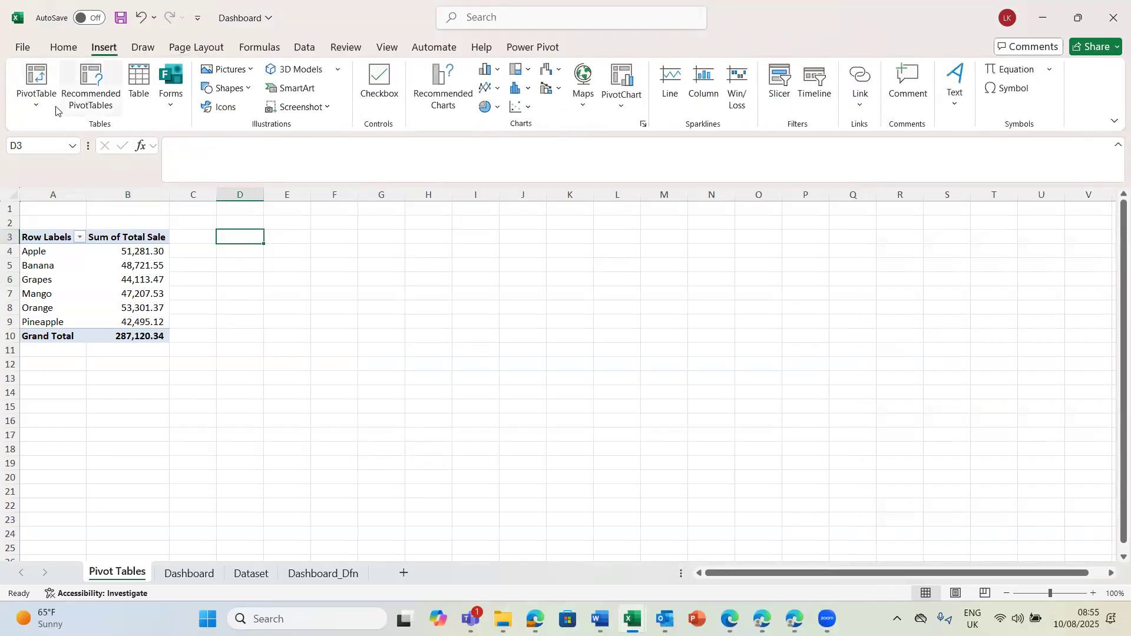
{"action": "left_click", "coordinate": [39, 99]}
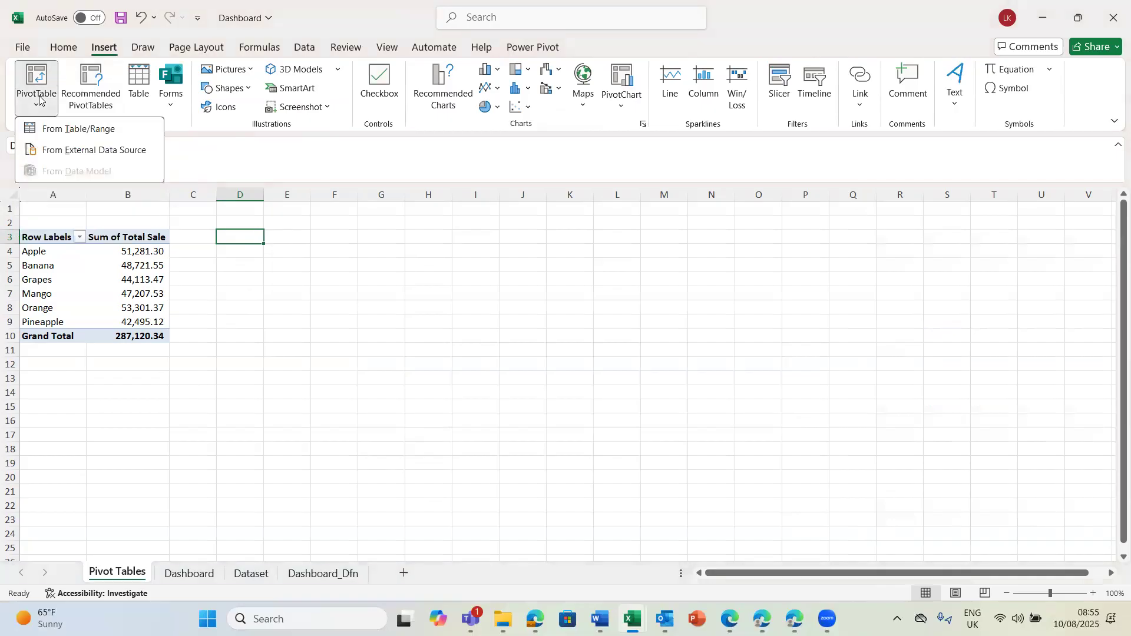
{"action": "left_click", "coordinate": [94, 151]}
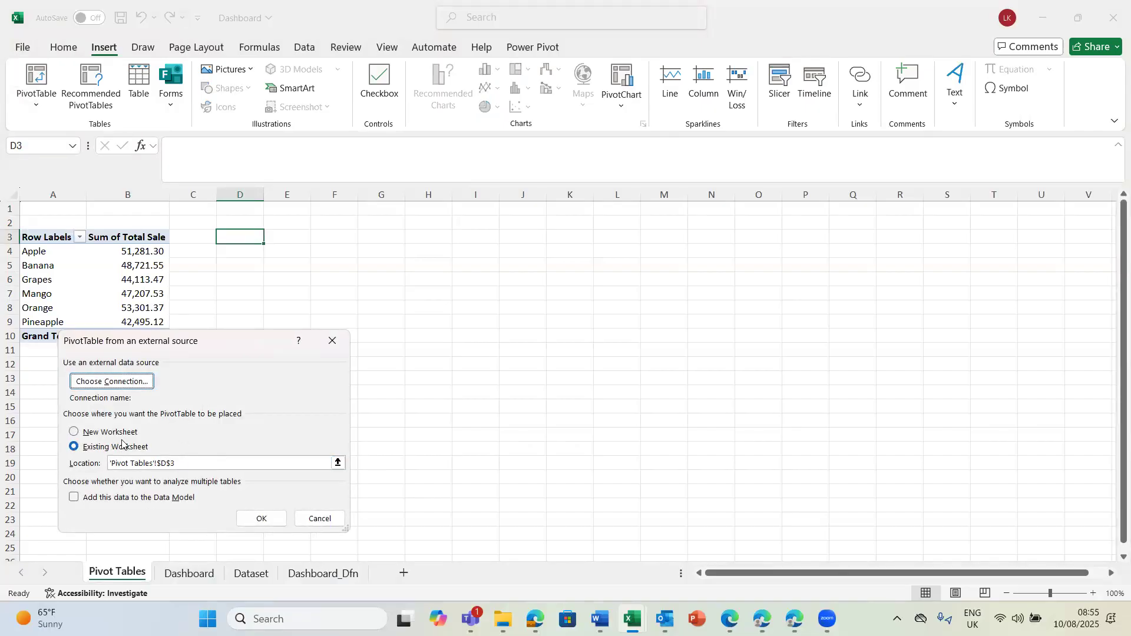
{"action": "left_click", "coordinate": [186, 463]}
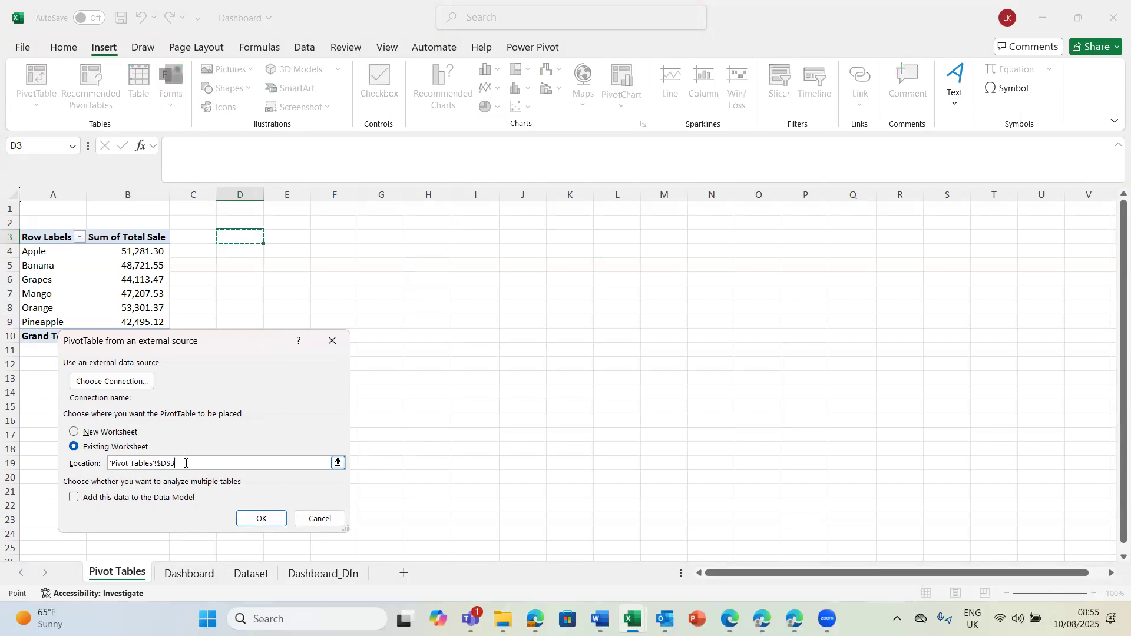
{"action": "key", "text": "BackSpace"}
{"action": "key", "text": "BackSpace"}
{"action": "key", "text": "BackSpace"}
{"action": "key", "text": "BackSpace"}
{"action": "key", "text": "BackSpace"}
{"action": "key", "text": "BackSpace"}
{"action": "key", "text": "BackSpace"}
{"action": "key", "text": "BackSpace"}
{"action": "key", "text": "BackSpace"}
{"action": "key", "text": "BackSpace"}
{"action": "key", "text": "BackSpace"}
{"action": "key", "text": "BackSpace"}
{"action": "key", "text": "BackSpace"}
{"action": "key", "text": "BackSpace"}
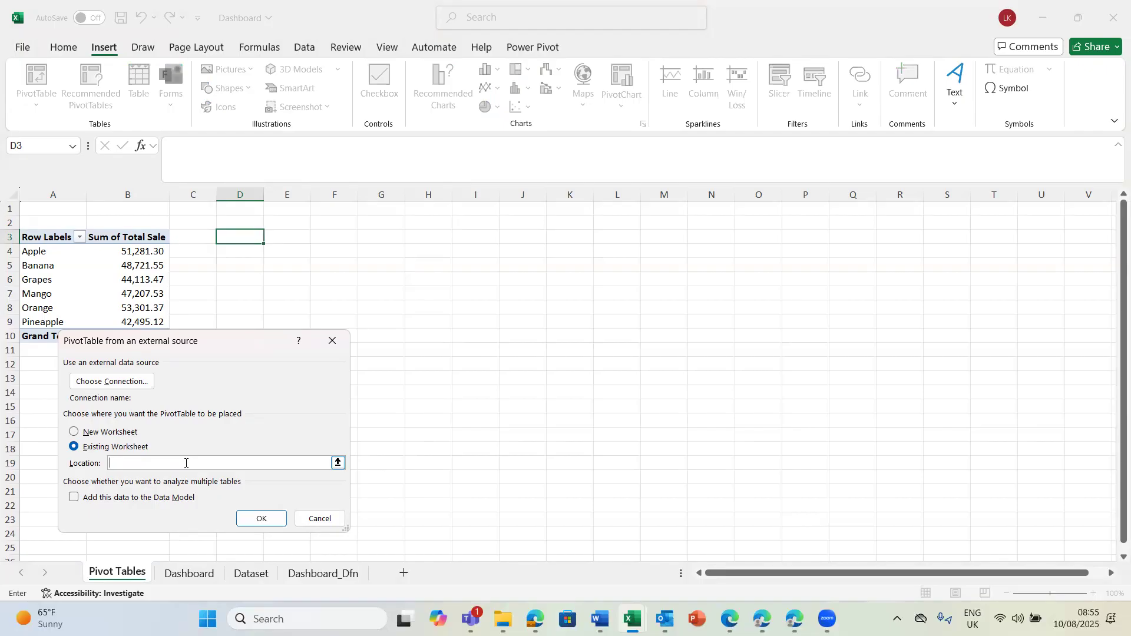
{"action": "type", "text": "Lemmy1"}
{"action": "left_click", "coordinate": [262, 519]}
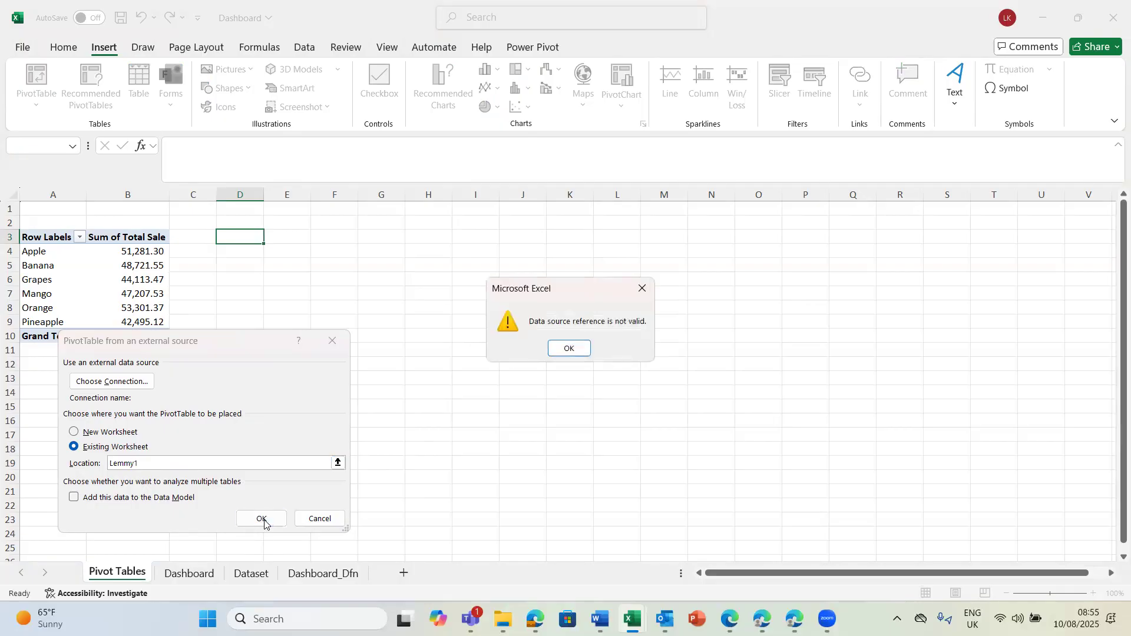
{"action": "left_click", "coordinate": [567, 349]}
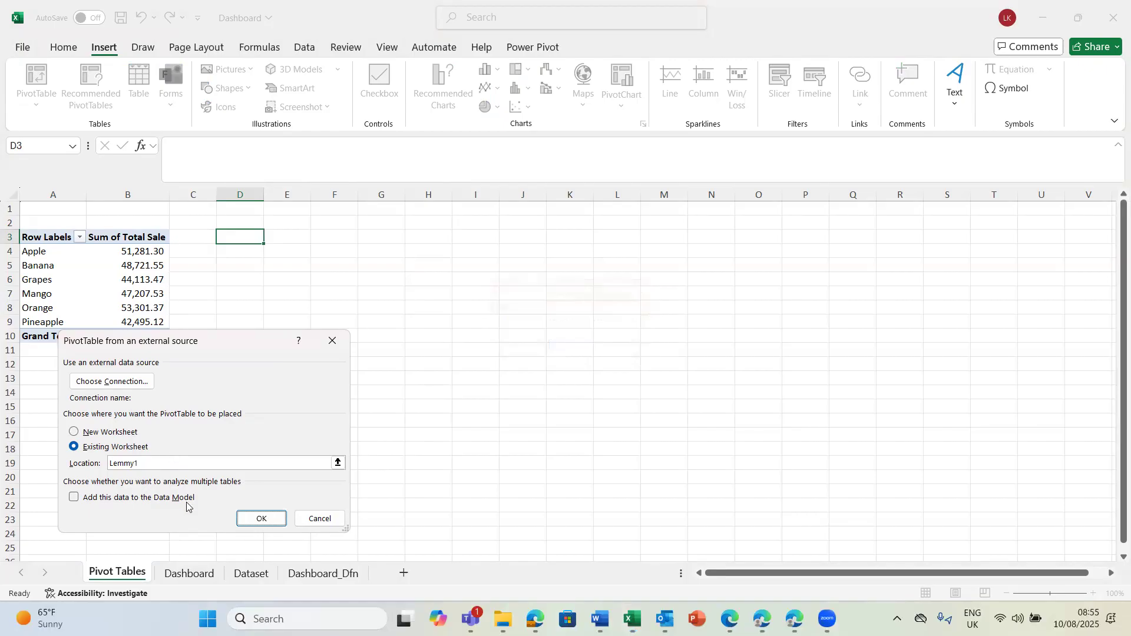
{"action": "left_click", "coordinate": [173, 465]}
{"action": "left_click", "coordinate": [239, 517]}
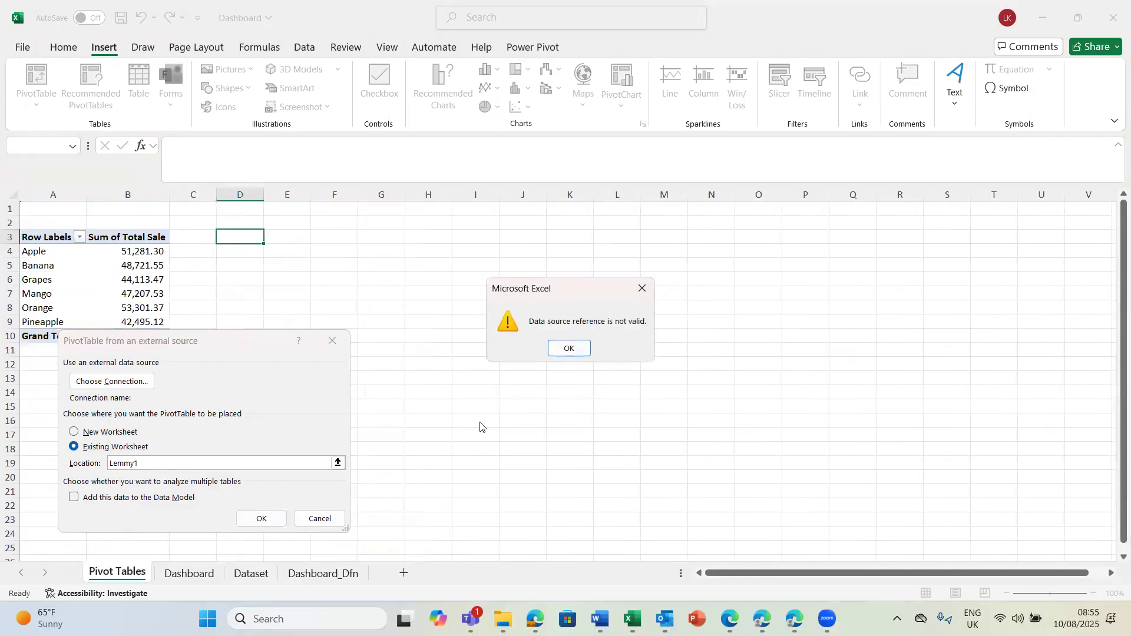
{"action": "left_click", "coordinate": [568, 348]}
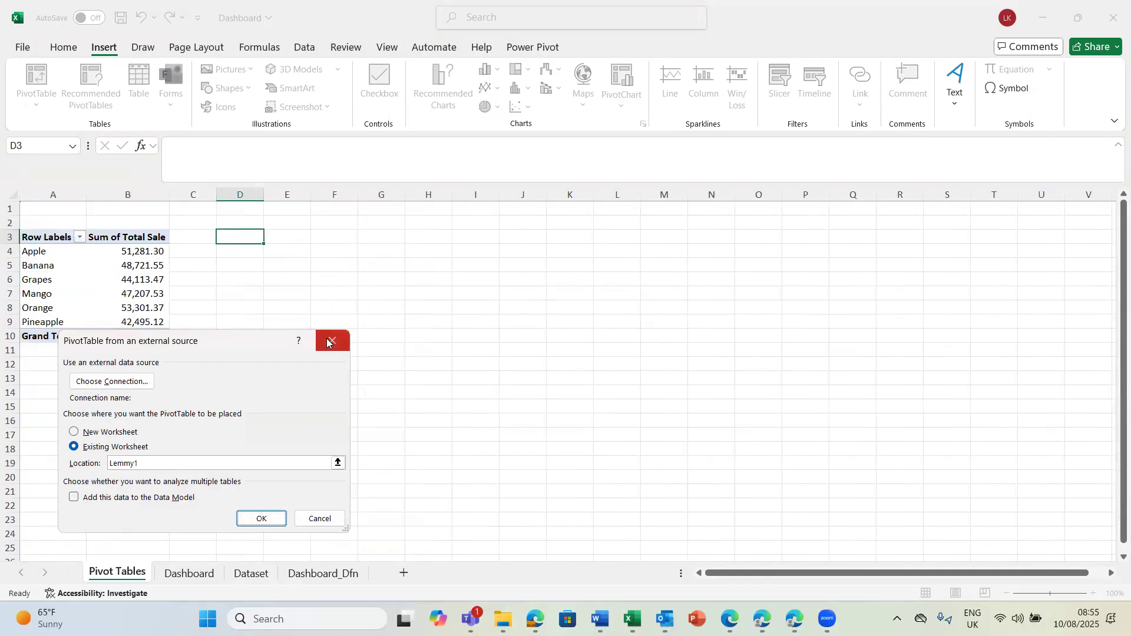
{"action": "left_click", "coordinate": [327, 344]}
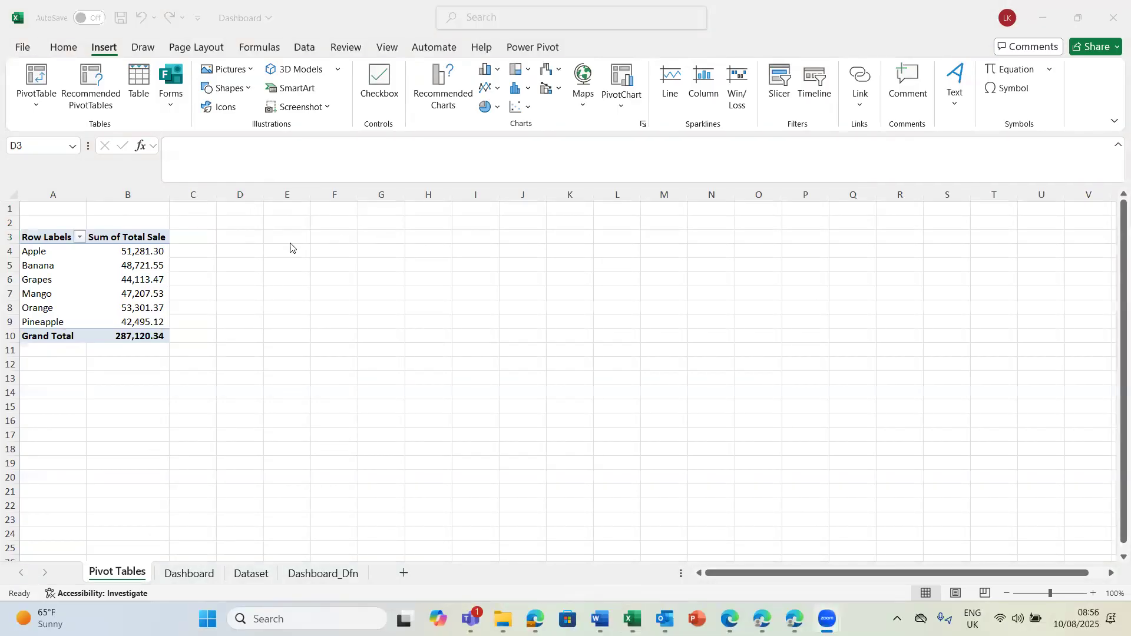
Insert a PivotTable from the Lemmy1 table at cell D3 of the existing Pivot Tables sheet.
{"action": "left_click", "coordinate": [291, 244]}
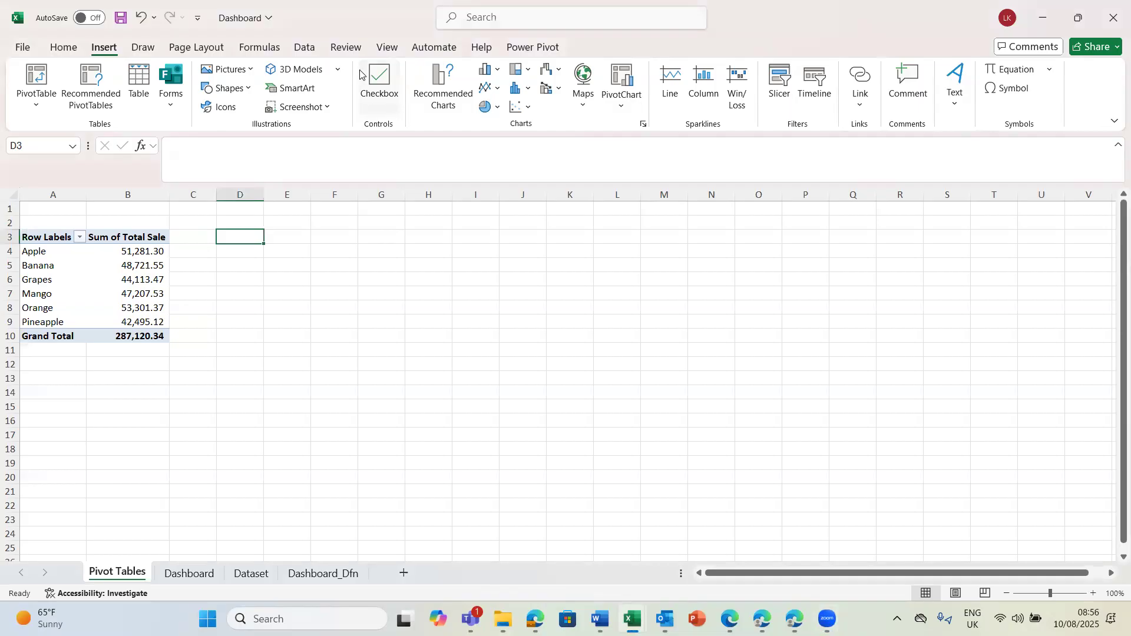
{"action": "left_click", "coordinate": [36, 76]}
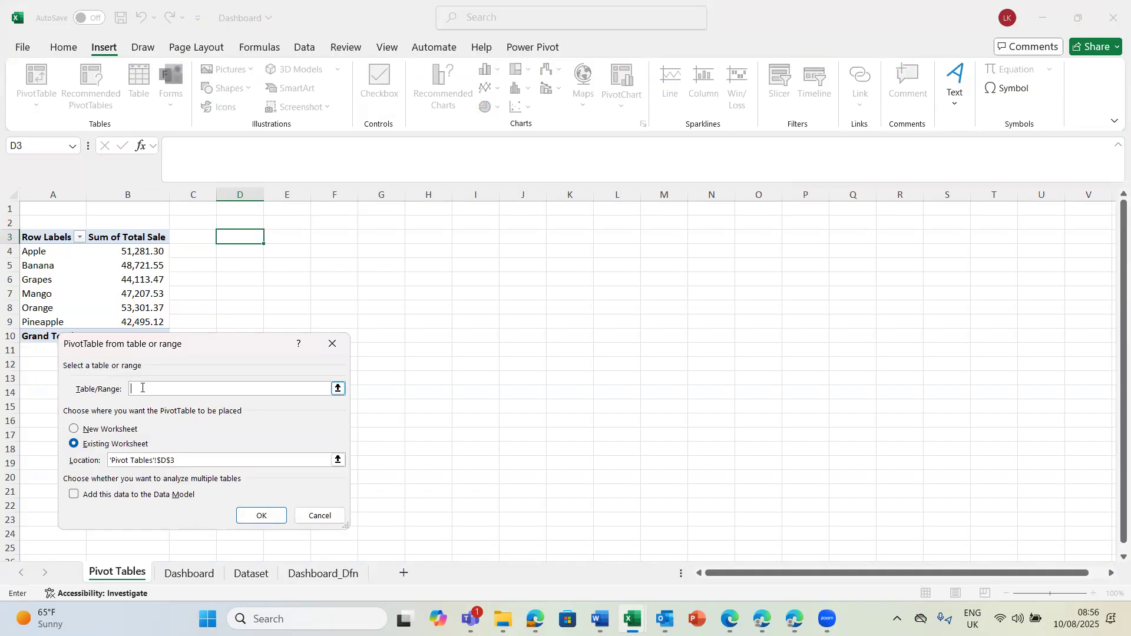
{"action": "type", "text": "Lenmy1"}
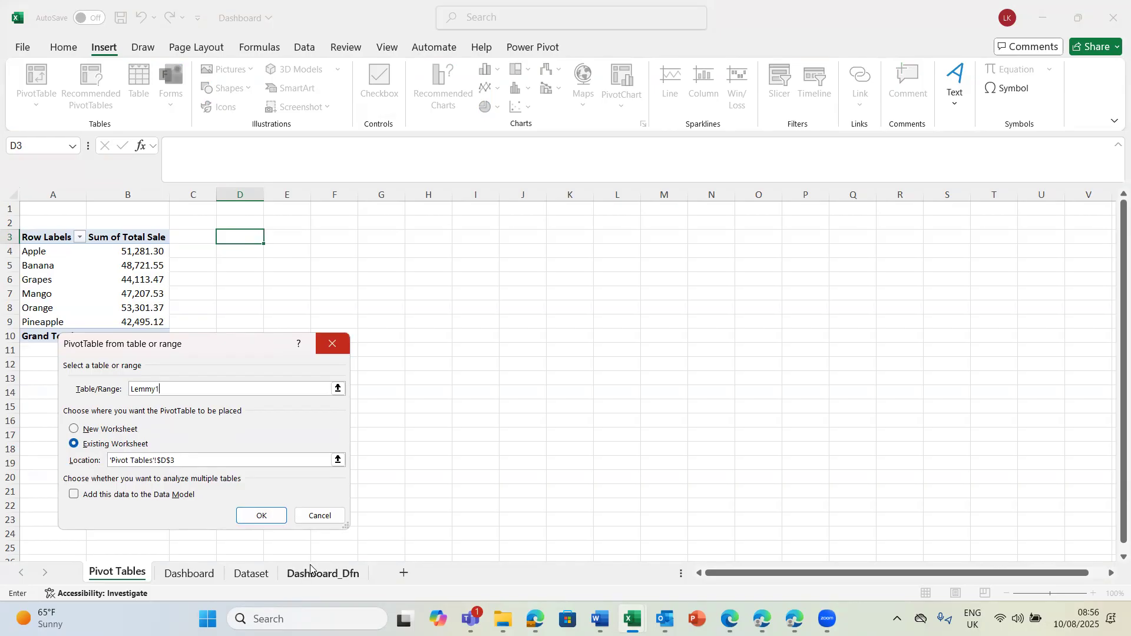
{"action": "left_click", "coordinate": [283, 518]}
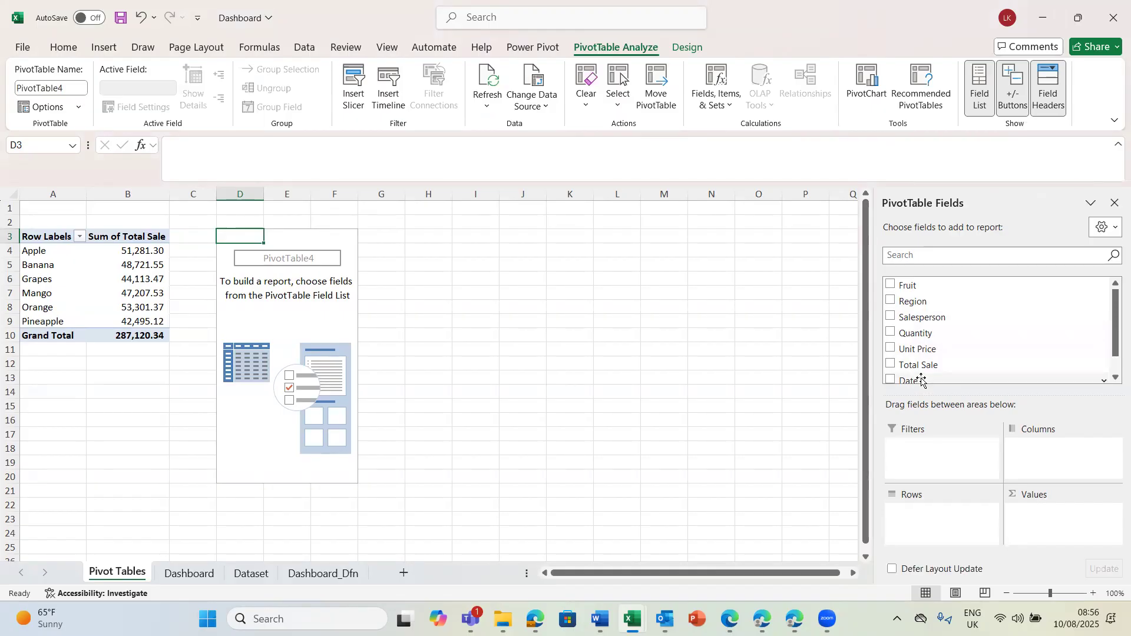
Build the second PivotTable with Date as rows and the sum of Total Sale as values.
{"action": "left_click_drag", "start_coordinate": [922, 381], "coordinate": [931, 545]}
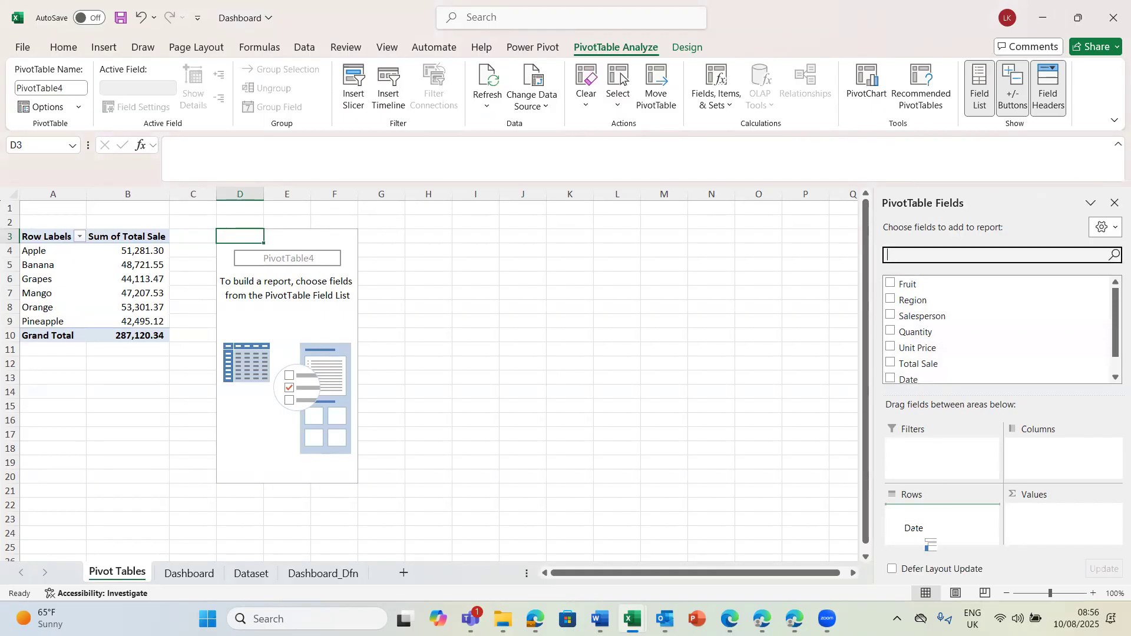
{"action": "left_click_drag", "start_coordinate": [931, 545], "coordinate": [915, 532]}
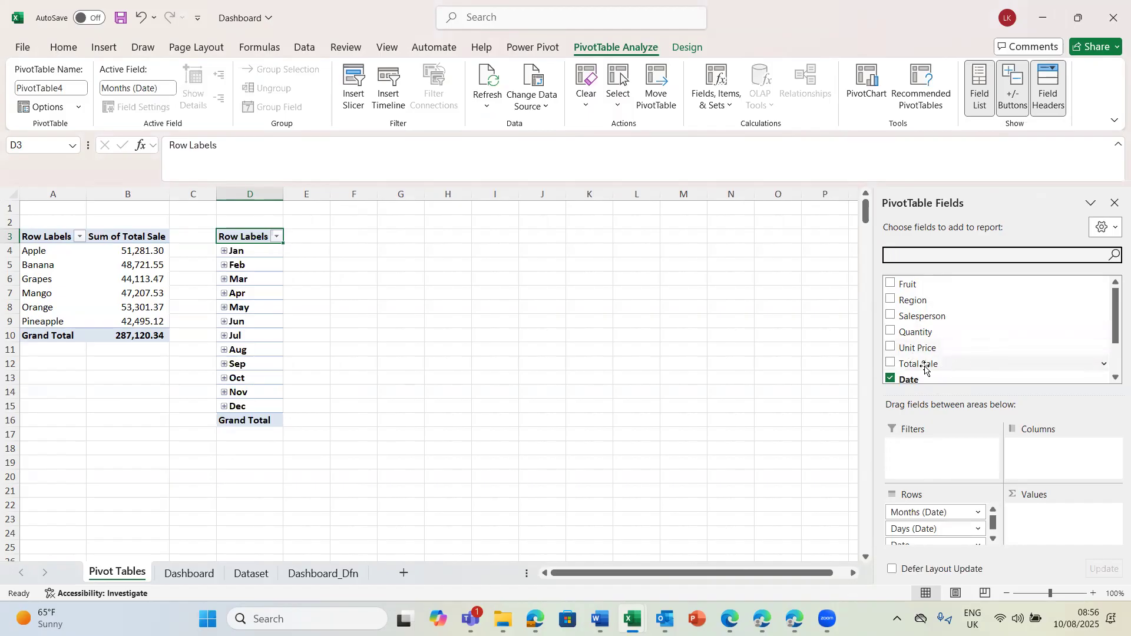
{"action": "left_click_drag", "start_coordinate": [925, 365], "coordinate": [1047, 518]}
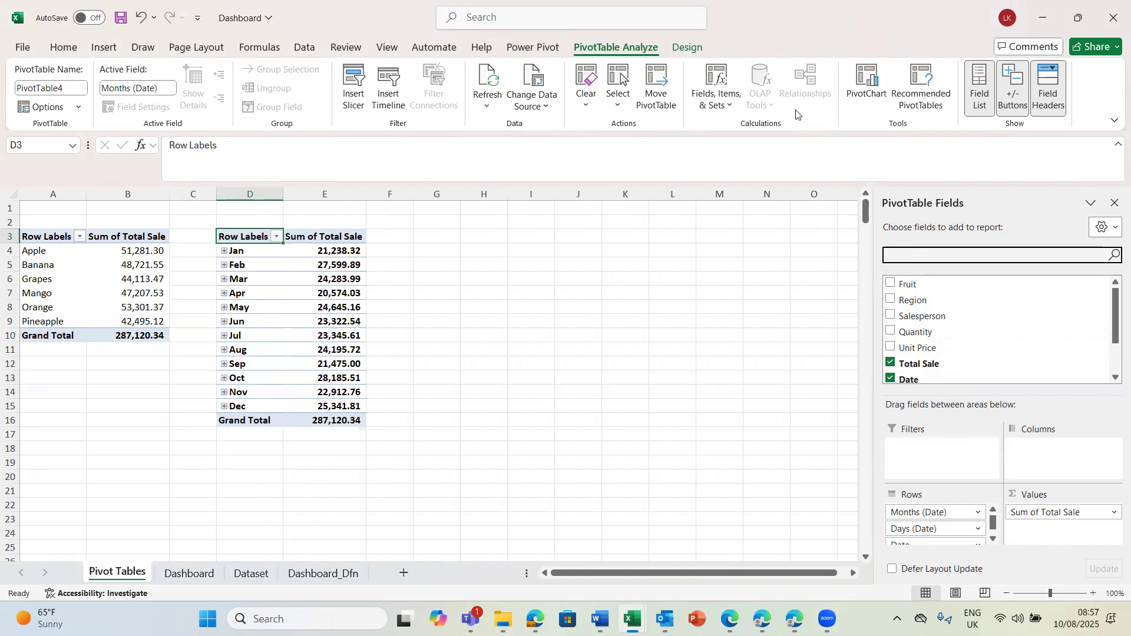
Insert a line PivotChart from the monthly sales PivotTable.
{"action": "left_click", "coordinate": [868, 86]}
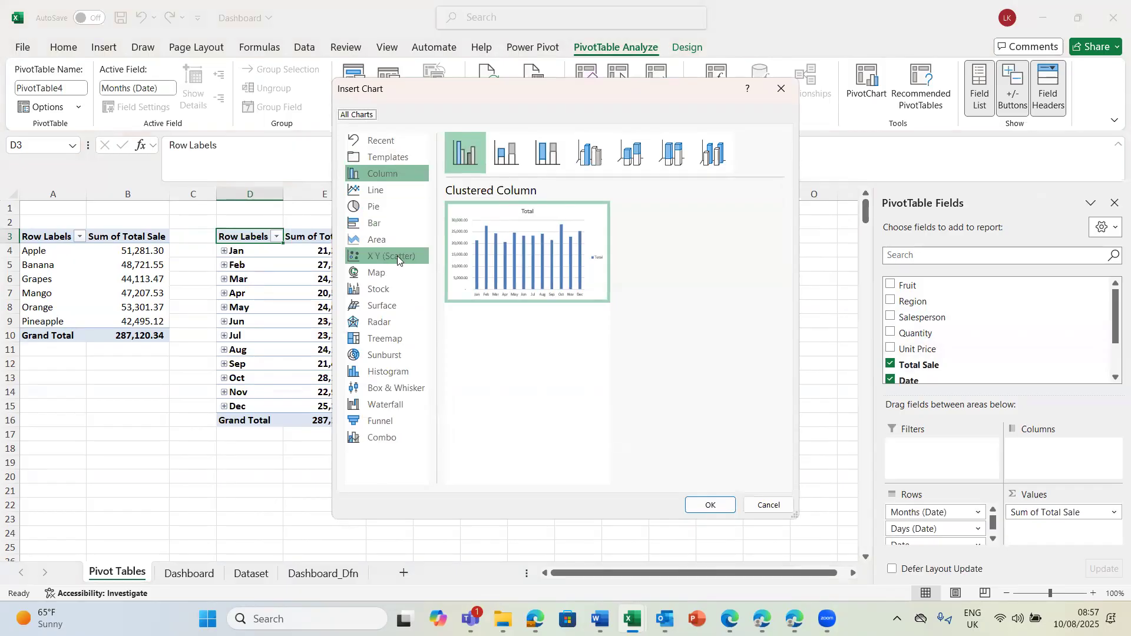
{"action": "left_click", "coordinate": [370, 192]}
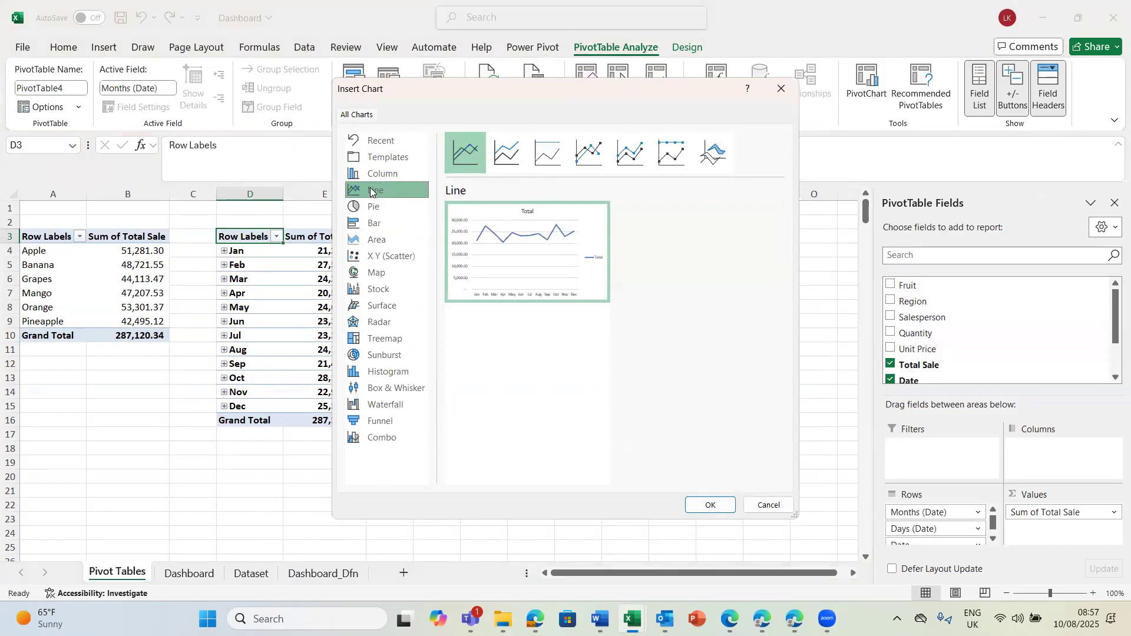
{"action": "mouse_move", "coordinate": [472, 242]}
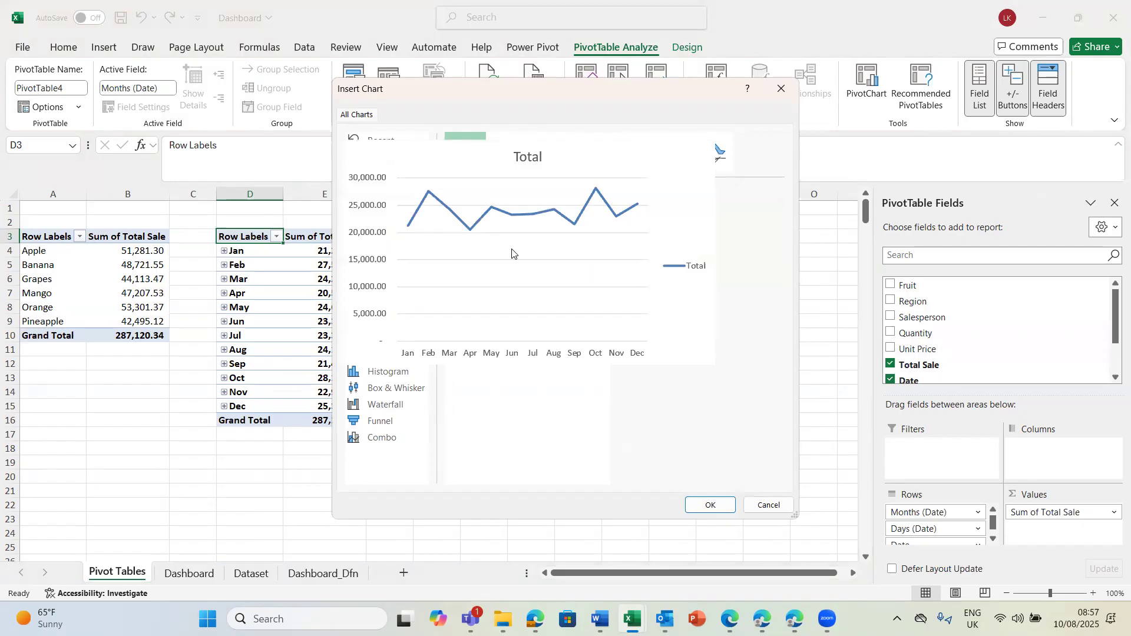
{"action": "left_click", "coordinate": [708, 506]}
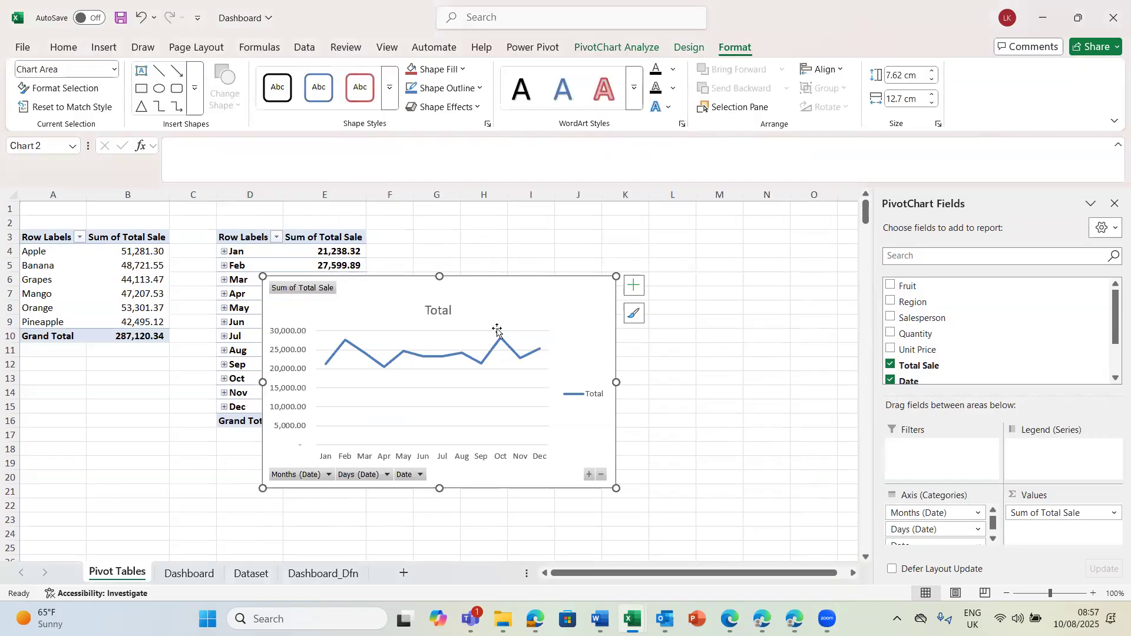
Move the monthly line chart to cell K3 of the Dashboard sheet and close the chart's field list.
{"action": "key", "text": "Delete"}
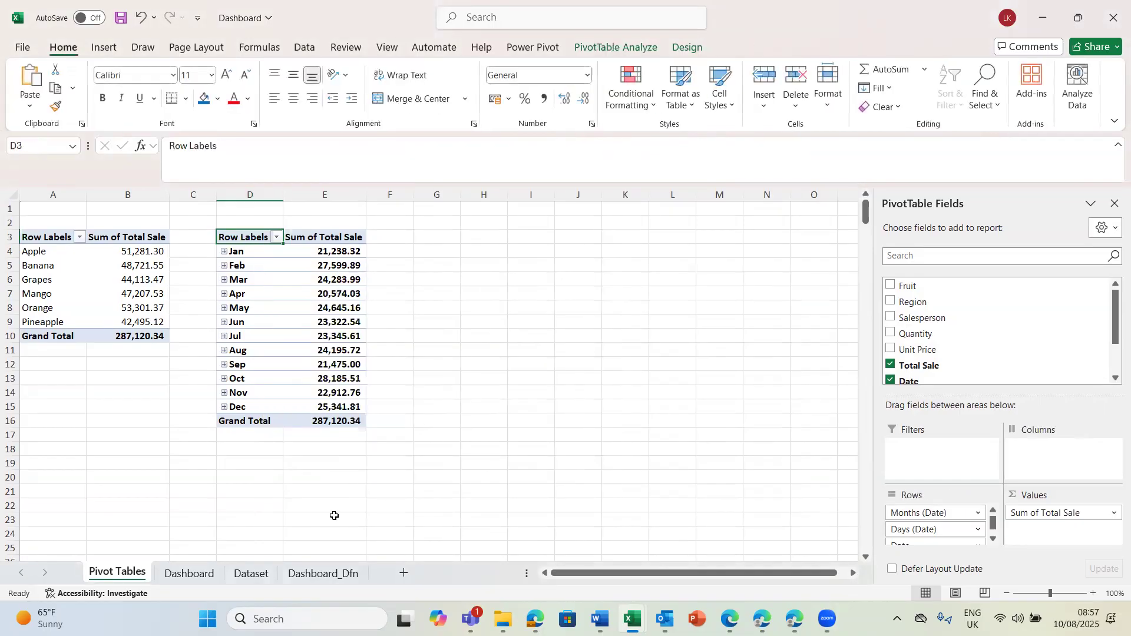
{"action": "left_click", "coordinate": [189, 573]}
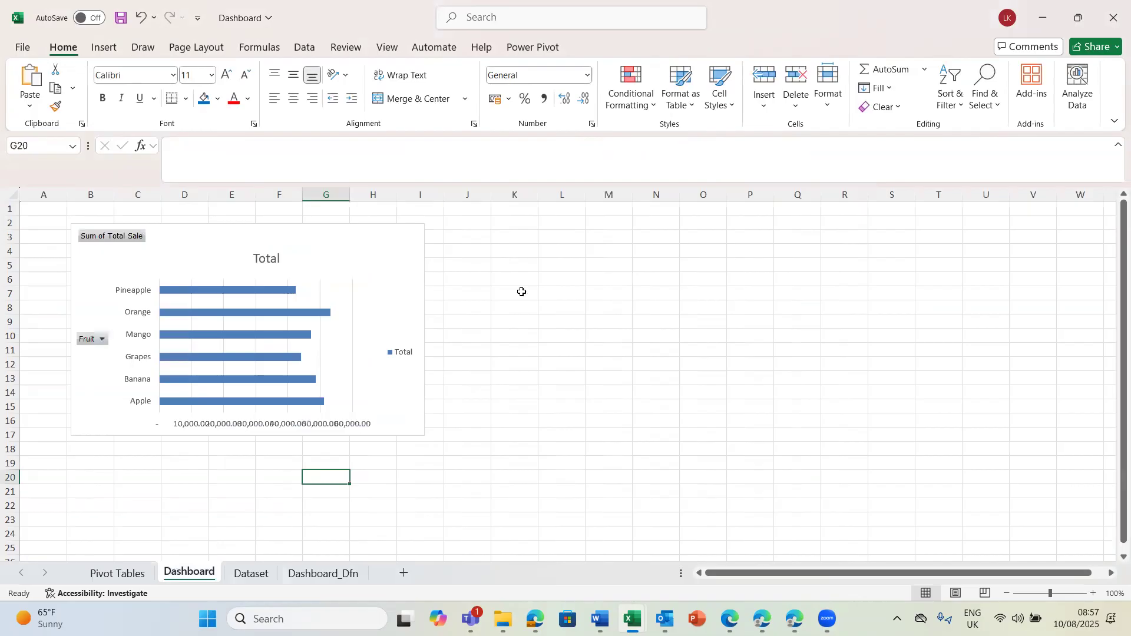
{"action": "left_click", "coordinate": [524, 239]}
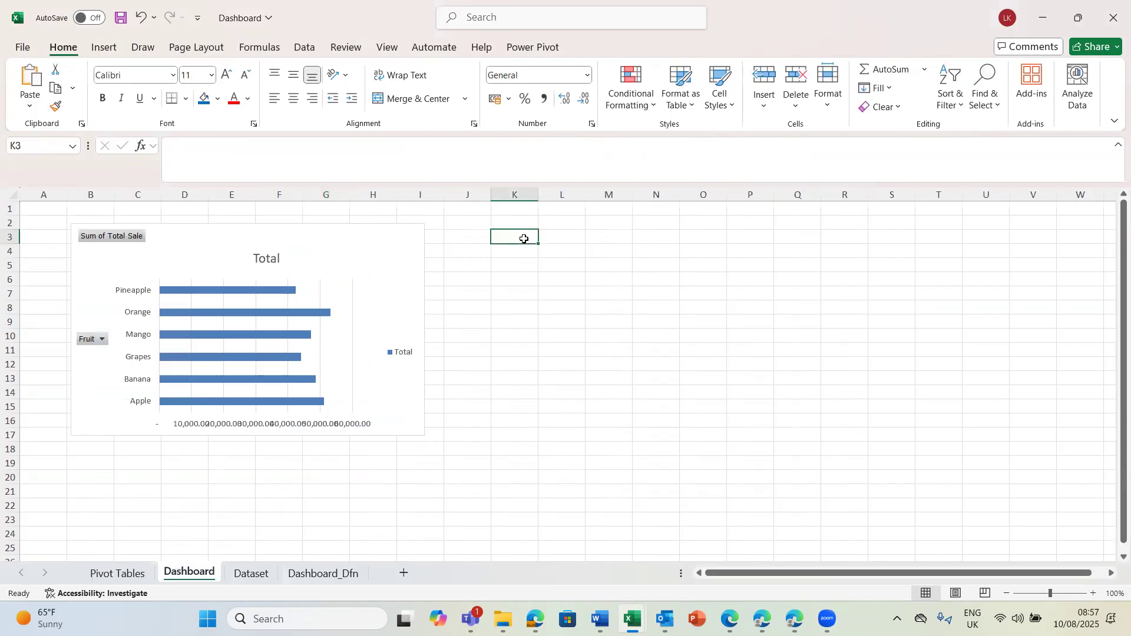
{"action": "key", "text": "ctrl+v"}
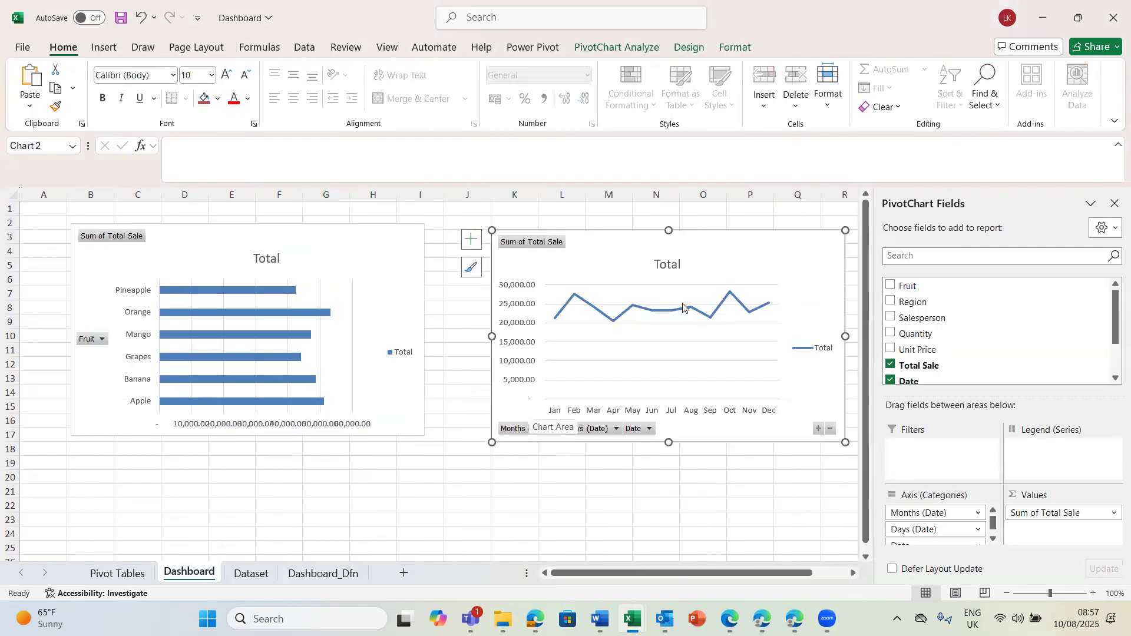
{"action": "left_click", "coordinate": [1114, 204]}
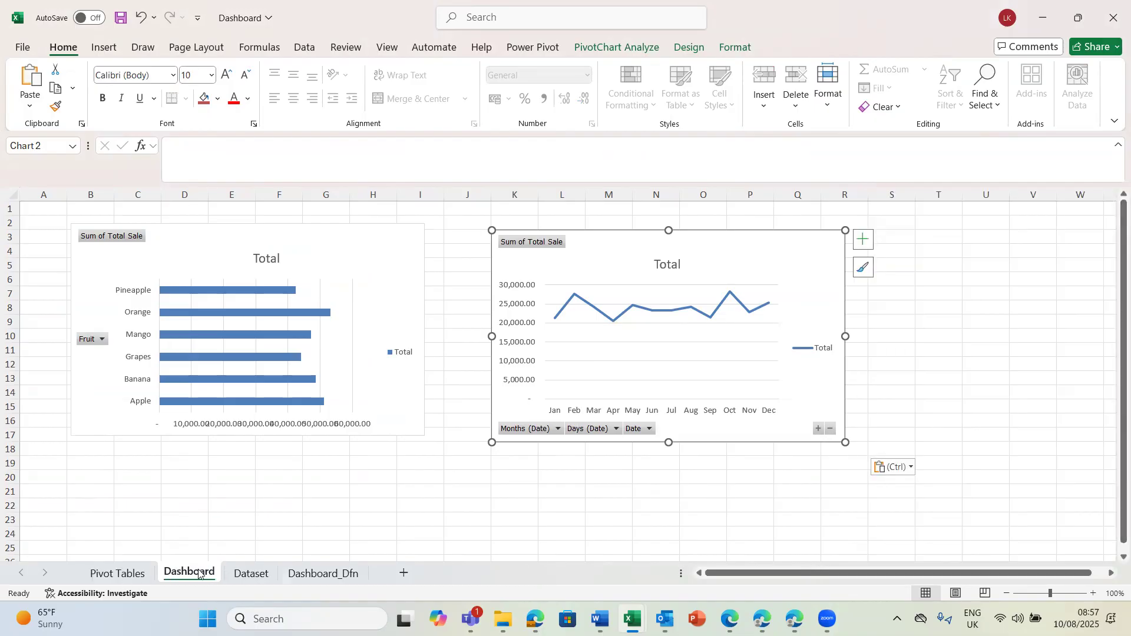
Insert a PivotTable from the Lemmy1 table at cell G3 of the existing Pivot Tables sheet.
{"action": "left_click", "coordinate": [131, 578]}
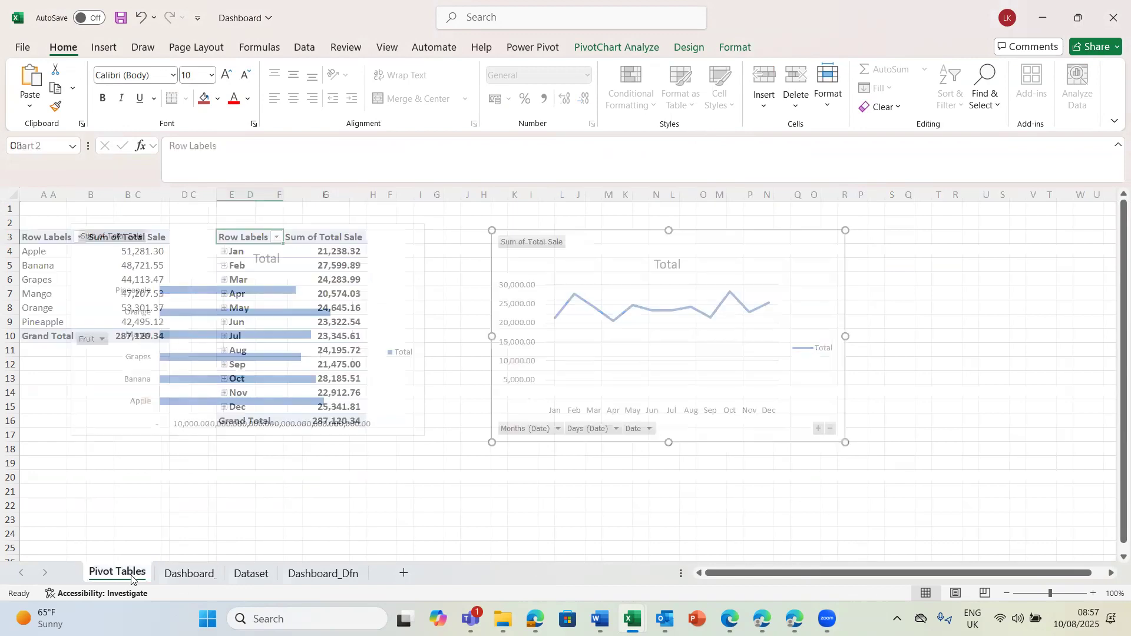
{"action": "left_click", "coordinate": [424, 238]}
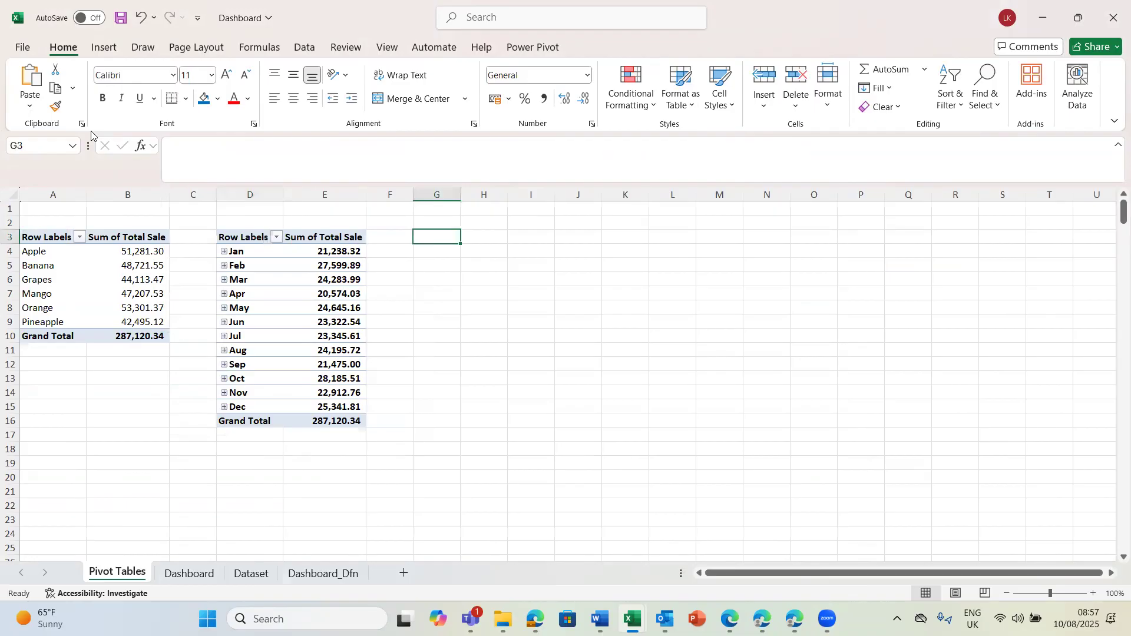
{"action": "left_click", "coordinate": [103, 48]}
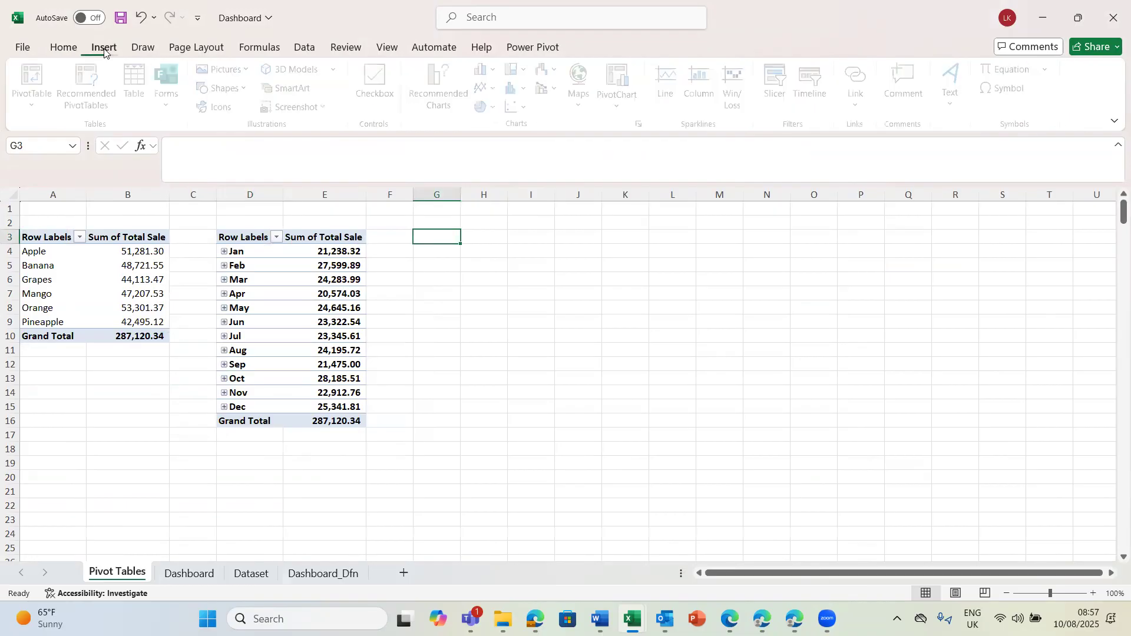
{"action": "left_click", "coordinate": [39, 84]}
{"action": "left_click", "coordinate": [149, 388]}
{"action": "type", "text": "Lemn"}
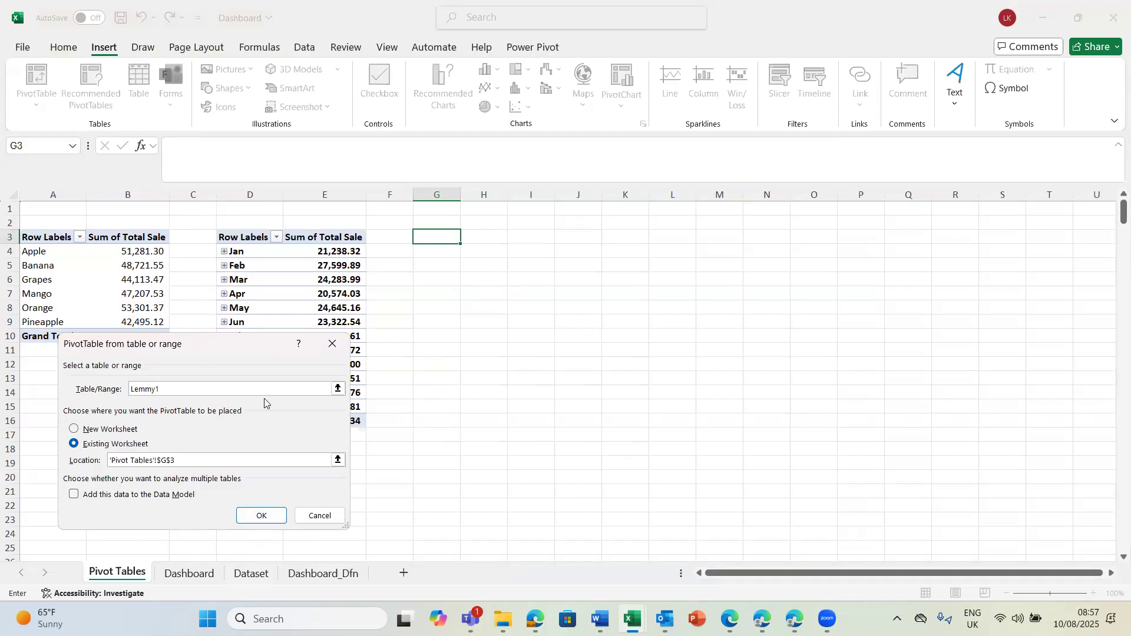
{"action": "left_click", "coordinate": [253, 515]}
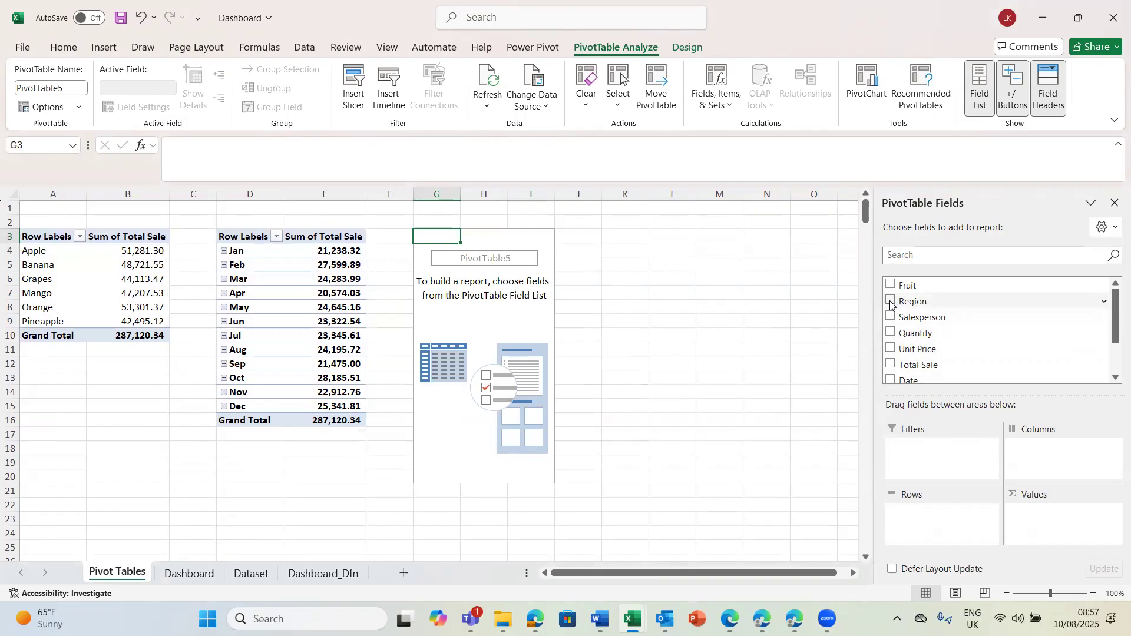
Build the third PivotTable with Region as rows and the sum of Quantity as values.
{"action": "left_click_drag", "start_coordinate": [890, 304], "coordinate": [923, 543]}
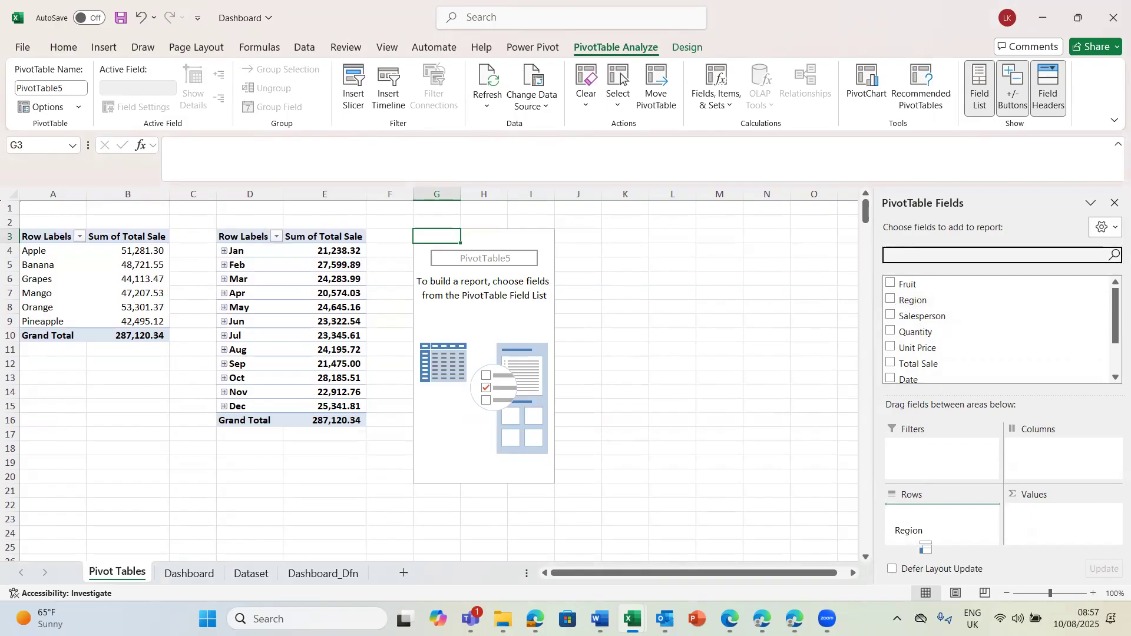
{"action": "left_click_drag", "start_coordinate": [922, 545], "coordinate": [911, 535]}
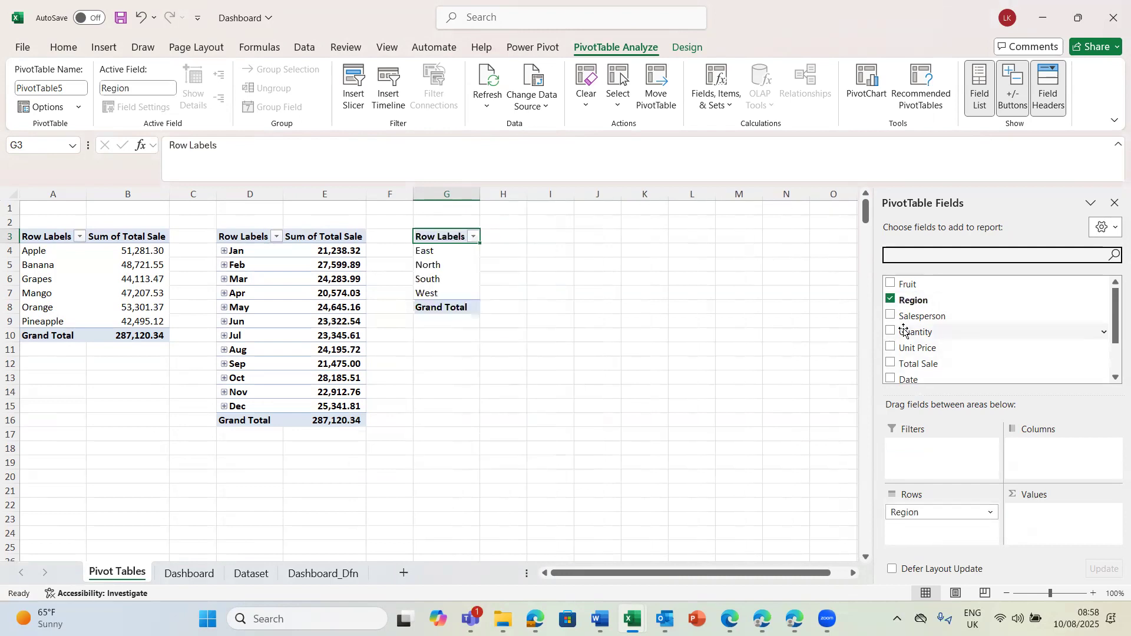
{"action": "left_click_drag", "start_coordinate": [891, 332], "coordinate": [1058, 518]}
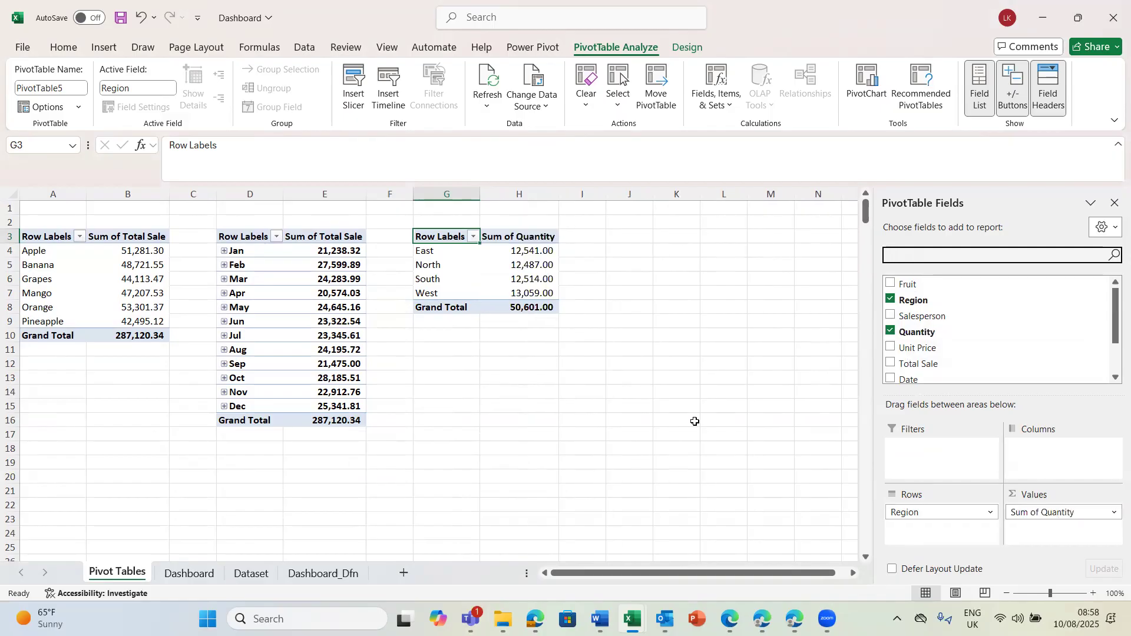
Insert a pie PivotChart from the PivotTable of quantity by region.
{"action": "left_click", "coordinate": [529, 268]}
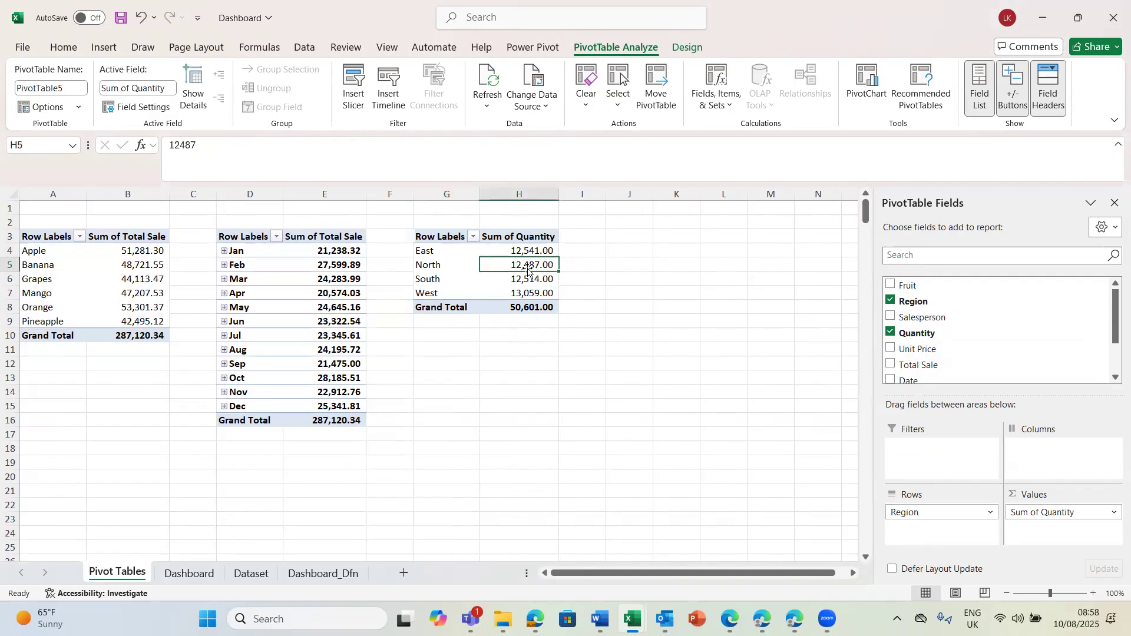
{"action": "left_click", "coordinate": [868, 85]}
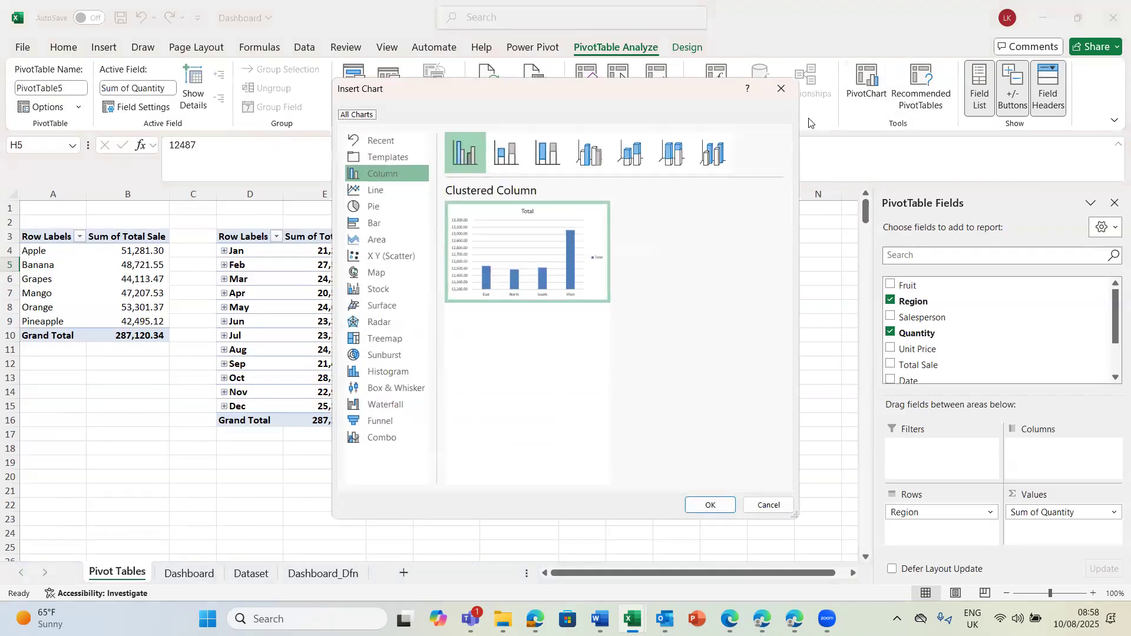
{"action": "left_click", "coordinate": [376, 213]}
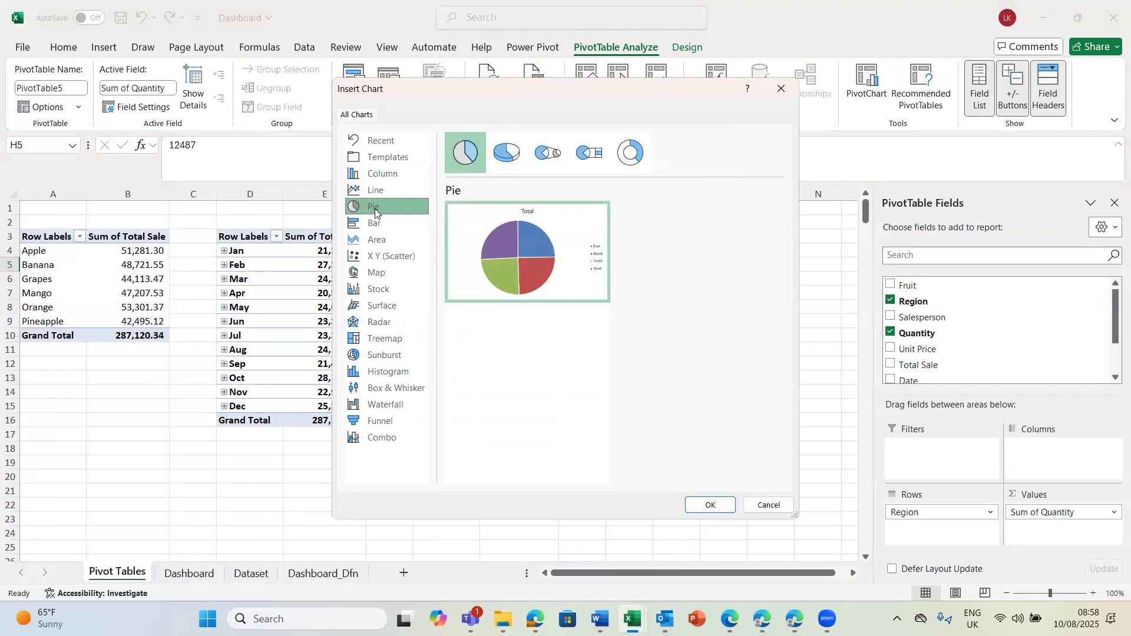
{"action": "mouse_move", "coordinate": [535, 266]}
{"action": "left_click", "coordinate": [705, 499]}
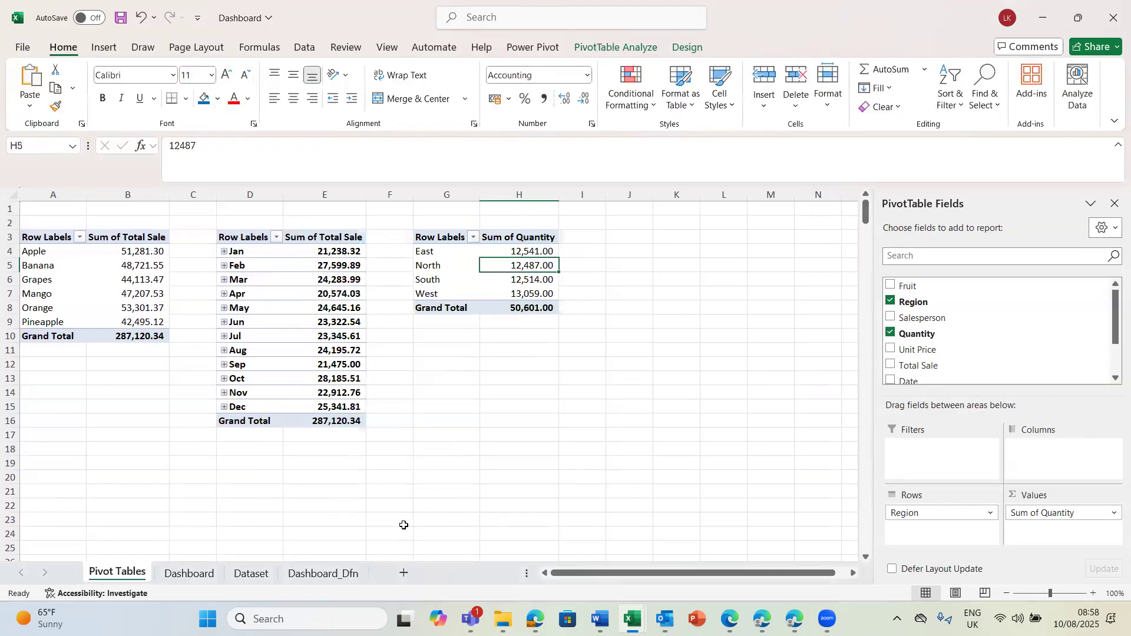
Move the region pie chart to the Dashboard sheet, place it just below the fruit bar chart and close the field list.
{"action": "left_click", "coordinate": [200, 570]}
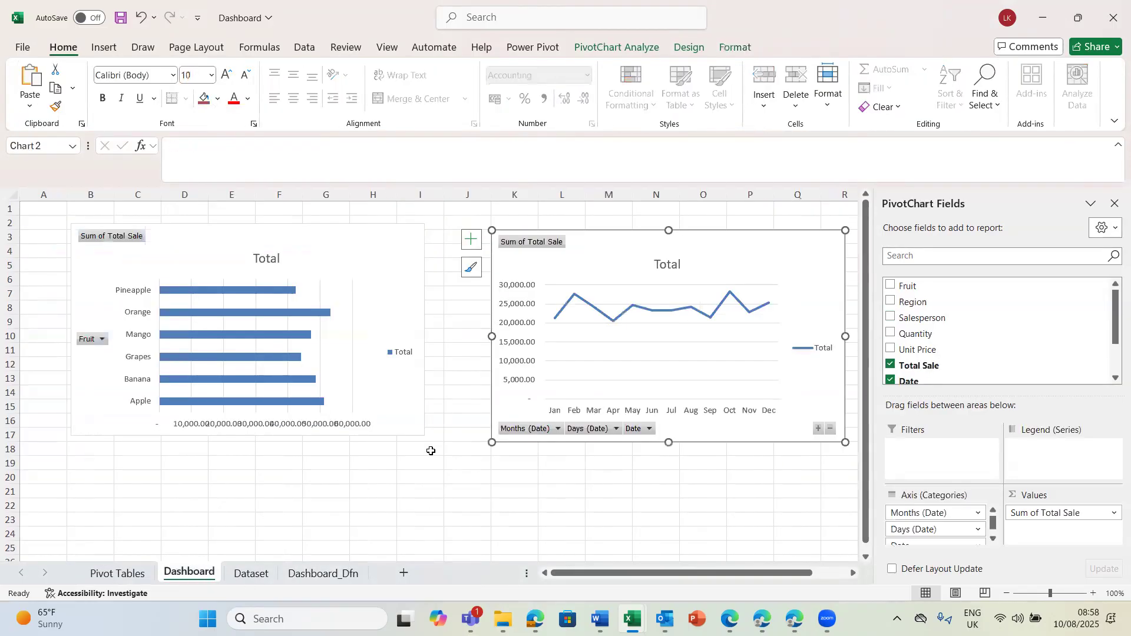
{"action": "left_click", "coordinate": [295, 506]}
{"action": "left_click", "coordinate": [210, 497]}
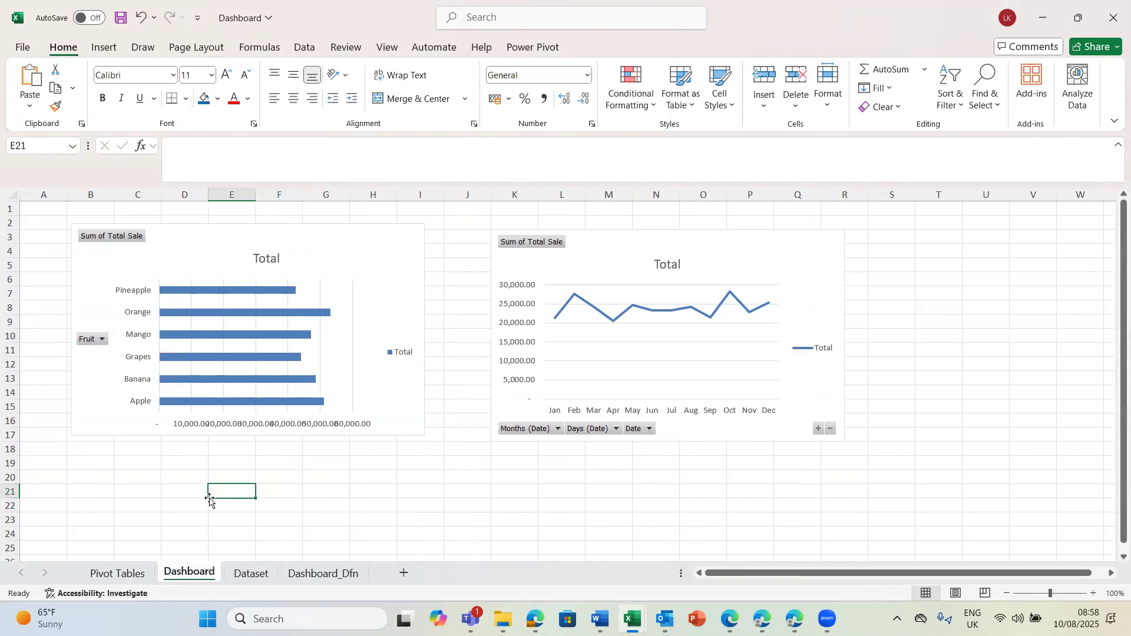
{"action": "left_click", "coordinate": [181, 489]}
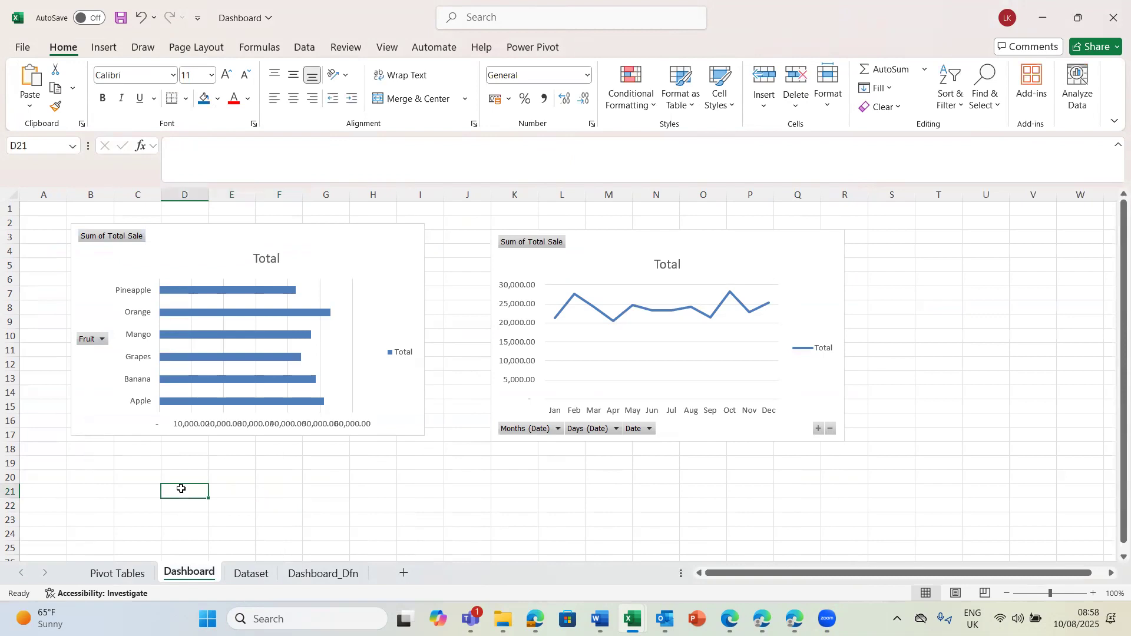
{"action": "key", "text": "ctrl+v"}
{"action": "left_click_drag", "start_coordinate": [297, 522], "coordinate": [268, 486]}
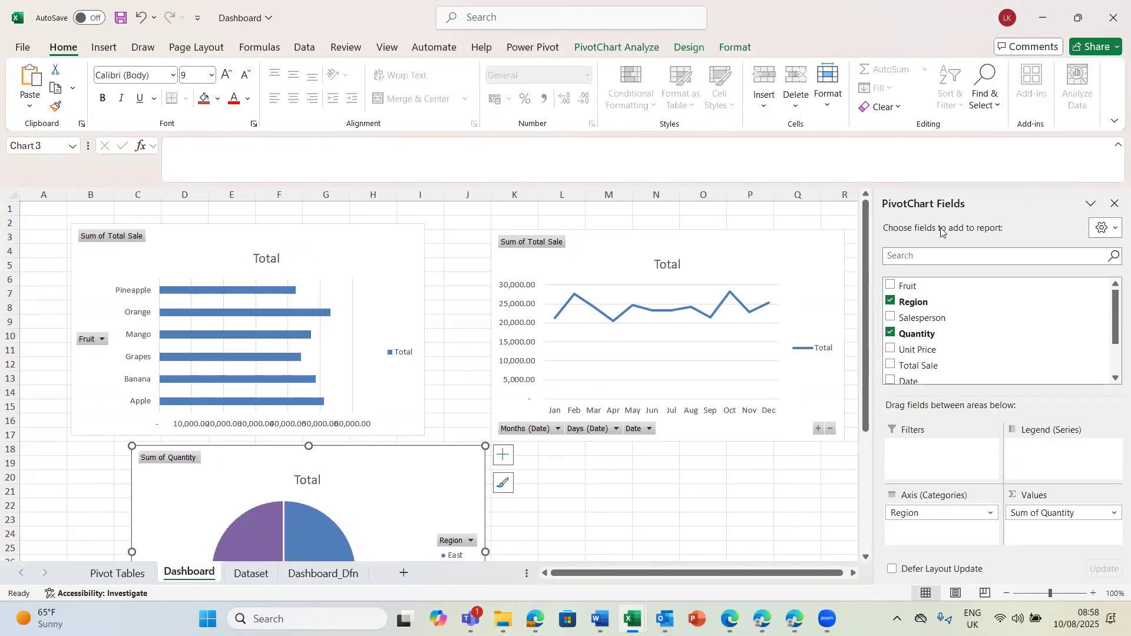
{"action": "left_click", "coordinate": [1115, 203]}
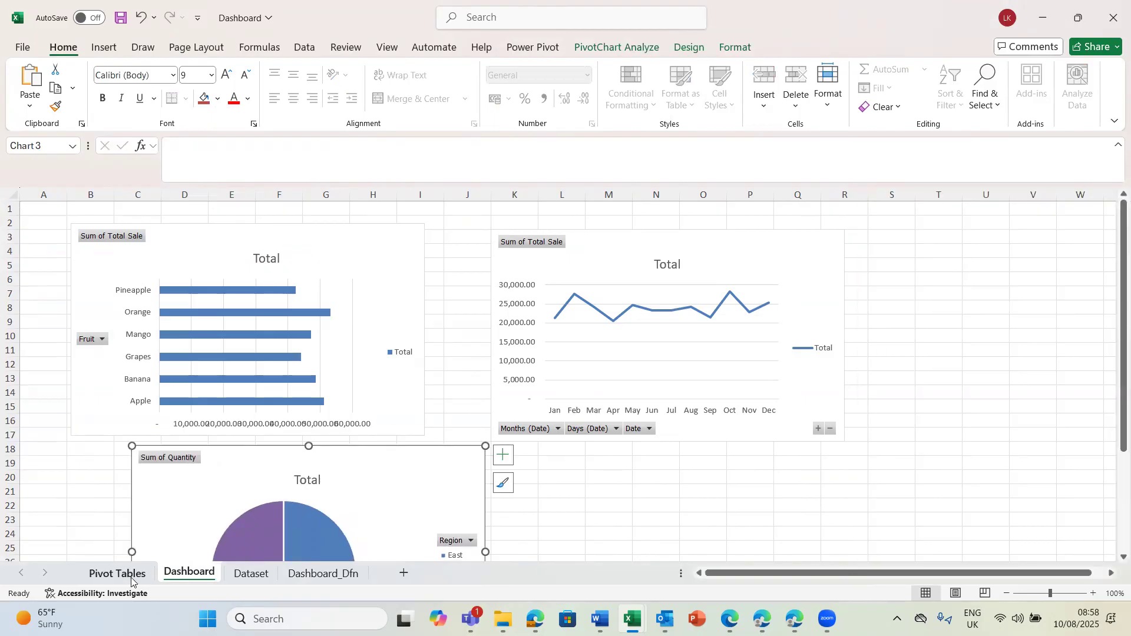
Insert a PivotTable from the Lemmy1 table at cell J3 of the existing Pivot Tables sheet.
{"action": "left_click", "coordinate": [131, 576]}
{"action": "left_click", "coordinate": [611, 240]}
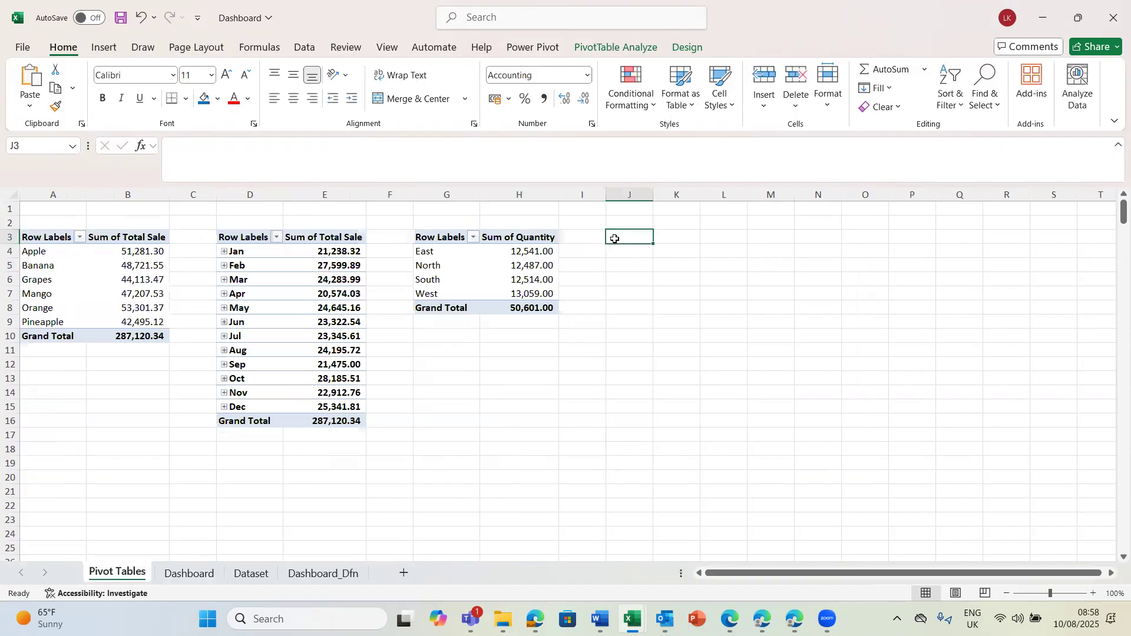
{"action": "left_click", "coordinate": [104, 47]}
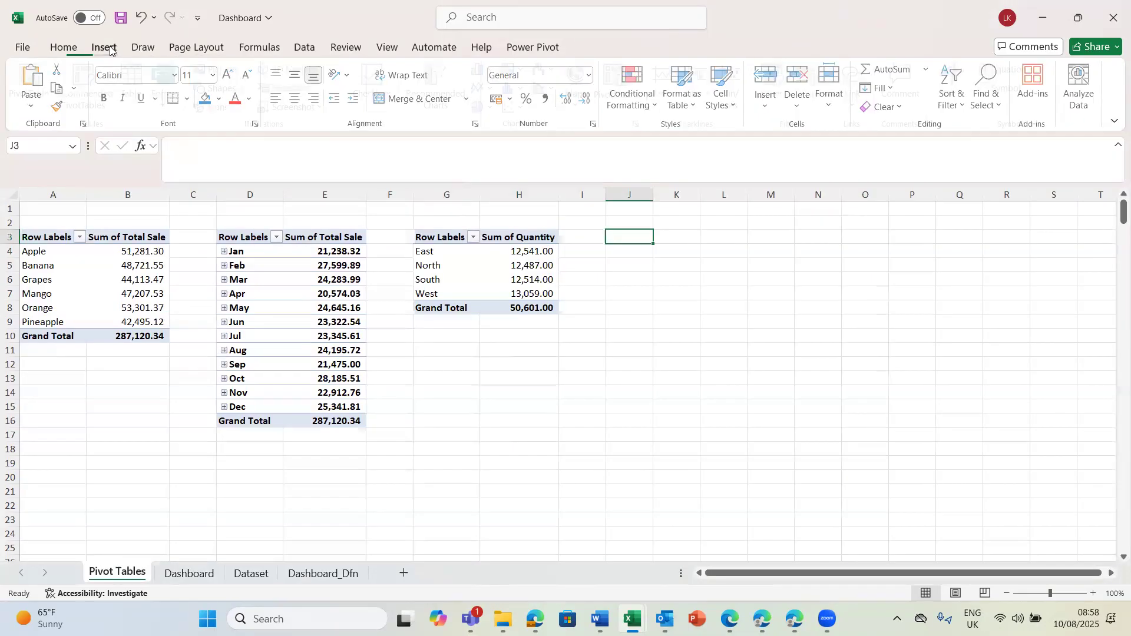
{"action": "left_click", "coordinate": [35, 79]}
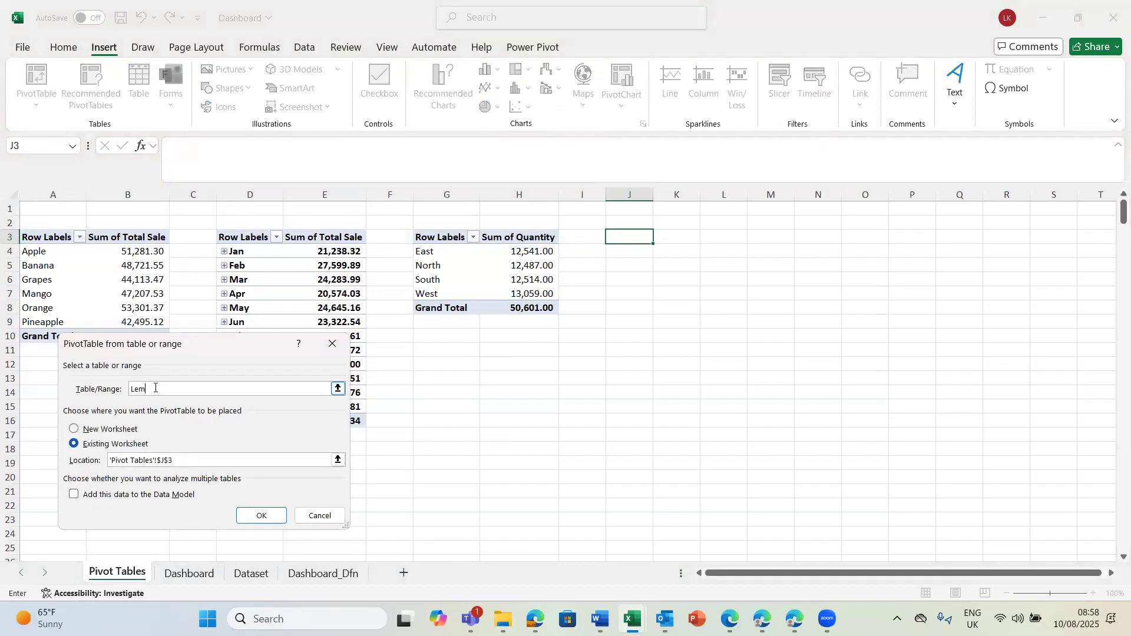
{"action": "type", "text": "Lemmy1"}
{"action": "left_click", "coordinate": [247, 517]}
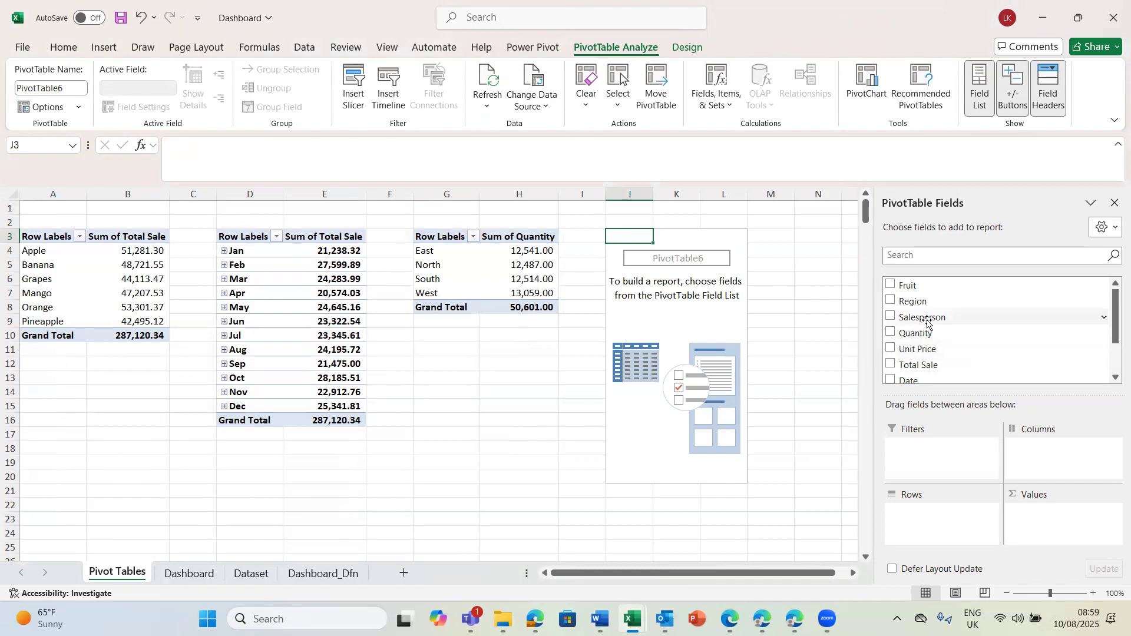
Build the fourth PivotTable with Salesperson as rows, Region as columns and the sum of Total Sale as values.
{"action": "left_click_drag", "start_coordinate": [924, 323], "coordinate": [932, 534]}
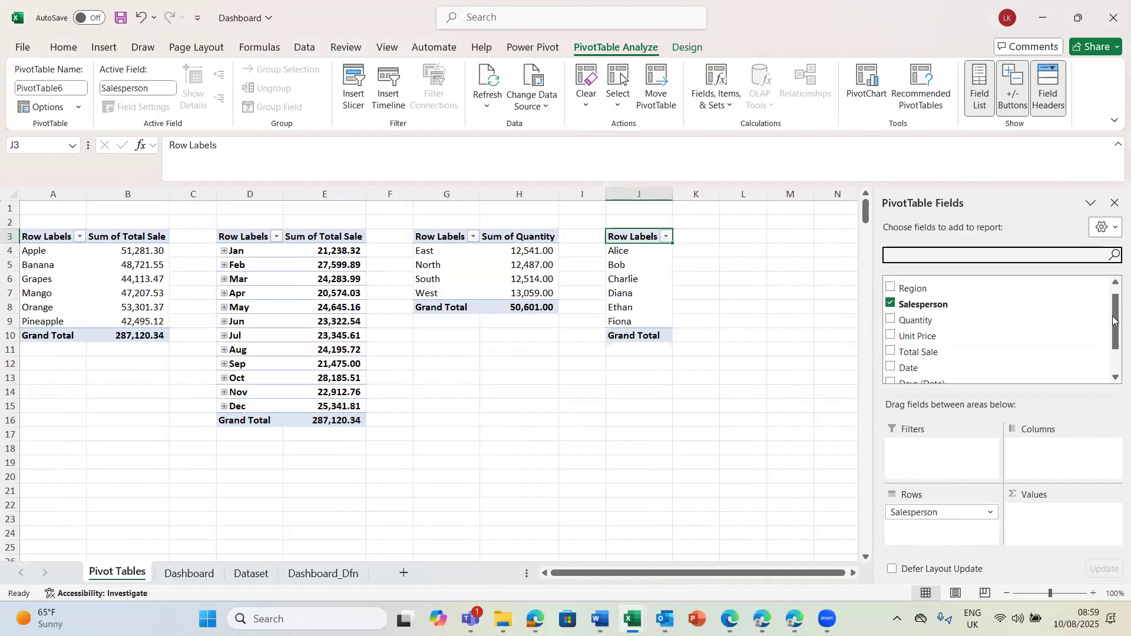
{"action": "left_click", "coordinate": [1114, 283]}
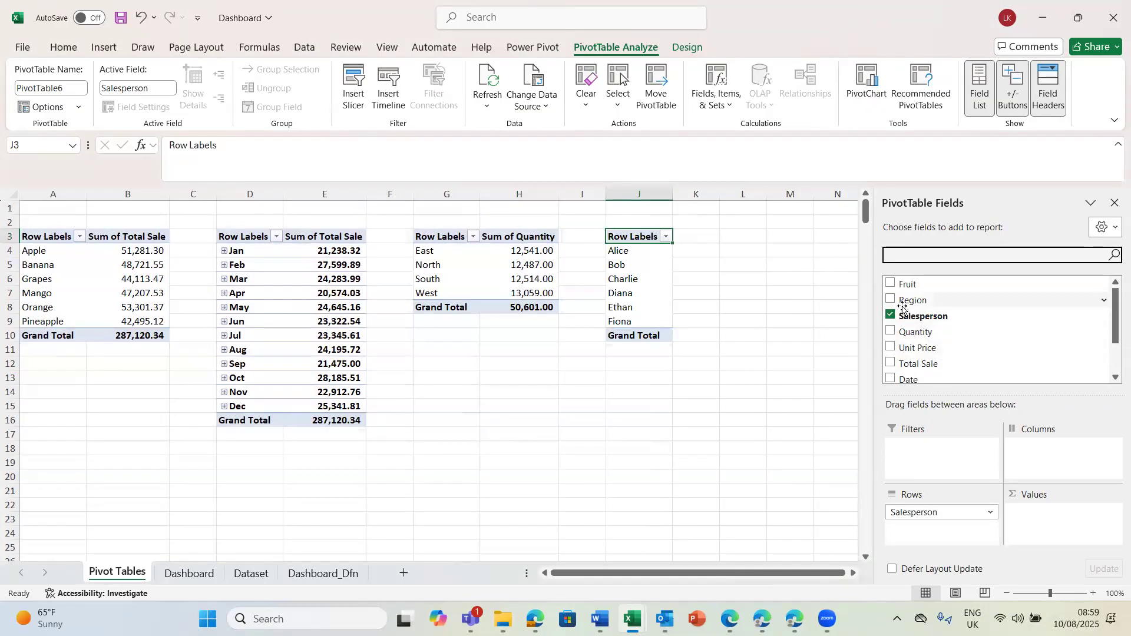
{"action": "left_click", "coordinate": [1113, 378]}
{"action": "left_click", "coordinate": [1113, 378]}
{"action": "left_click", "coordinate": [1114, 379]}
{"action": "left_click", "coordinate": [1113, 378]}
{"action": "left_click", "coordinate": [1114, 298]}
{"action": "left_click_drag", "start_coordinate": [935, 366], "coordinate": [1054, 514]}
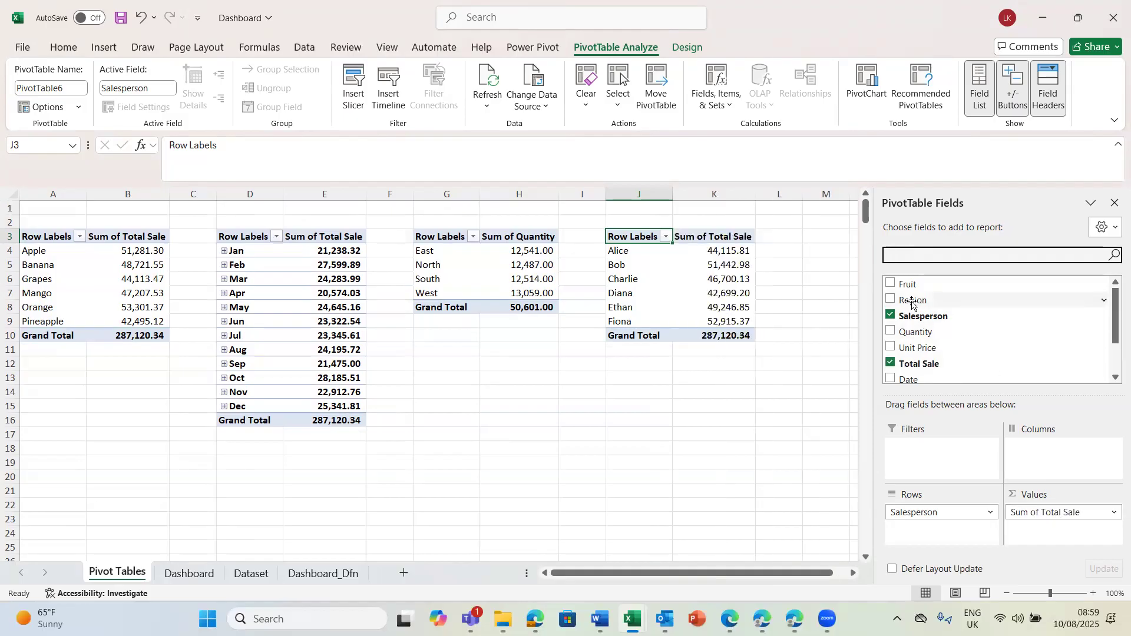
{"action": "left_click_drag", "start_coordinate": [912, 303], "coordinate": [1062, 465]}
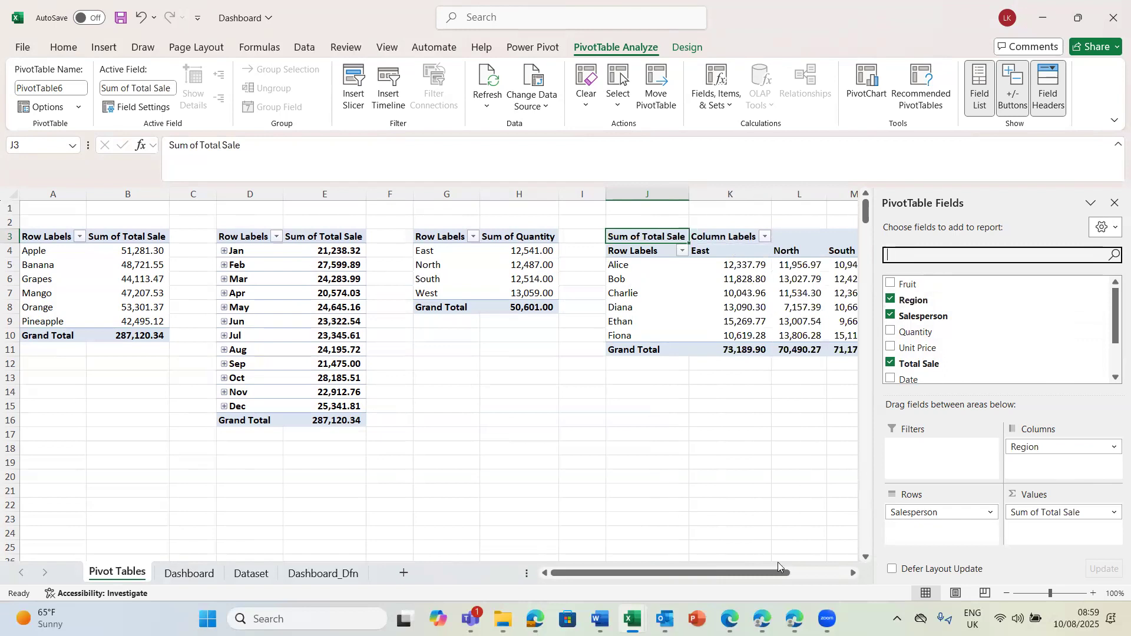
{"action": "left_click", "coordinate": [839, 574]}
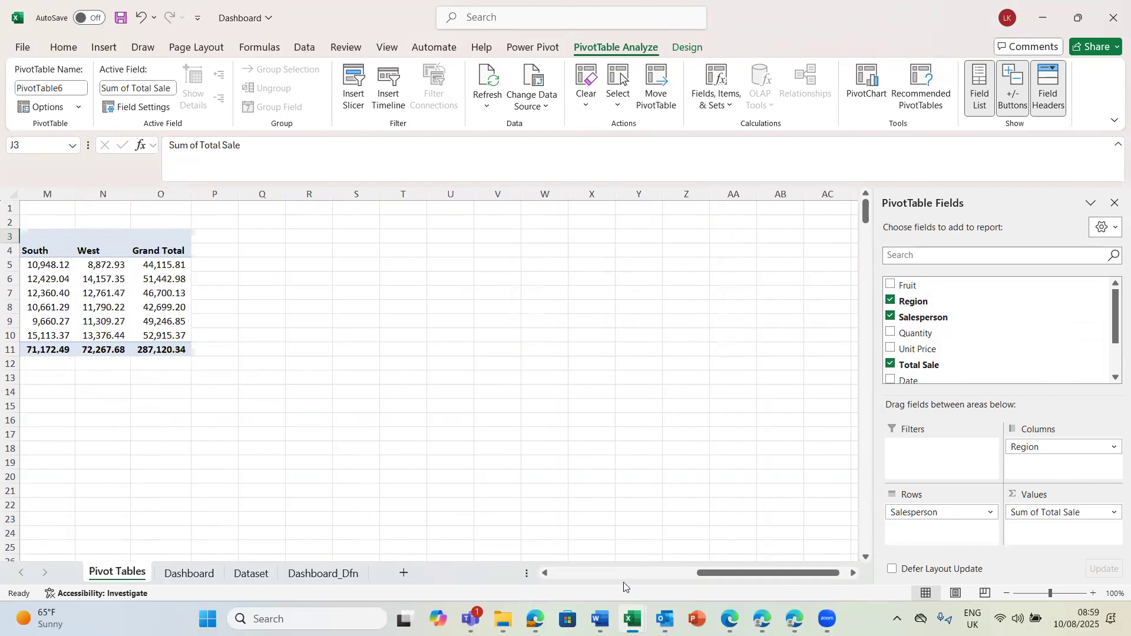
Insert a line PivotChart from the PivotTable of total sale by salesperson and region.
{"action": "left_click", "coordinate": [575, 576]}
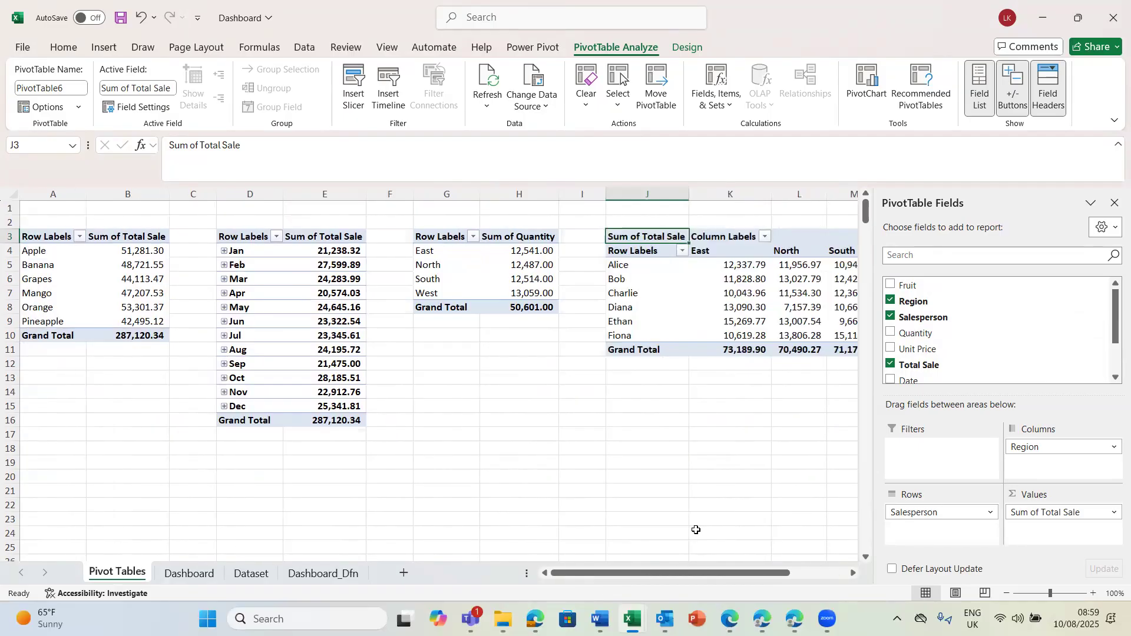
{"action": "left_click", "coordinate": [850, 575]}
{"action": "left_click", "coordinate": [850, 575]}
{"action": "left_click", "coordinate": [849, 575]}
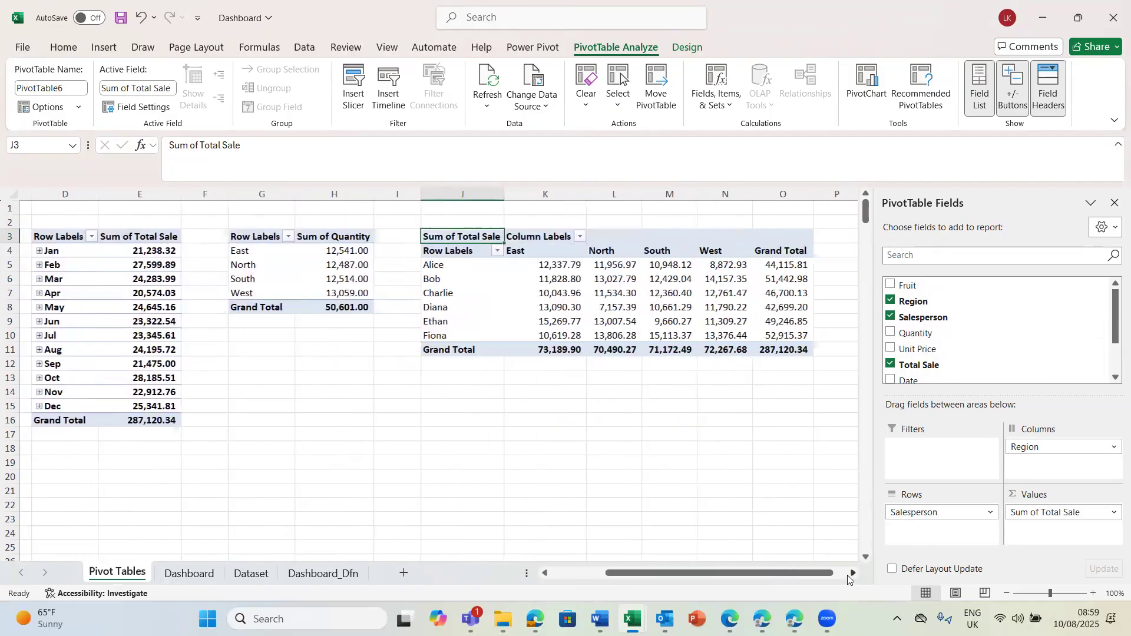
{"action": "left_click", "coordinate": [850, 575]}
{"action": "left_click", "coordinate": [558, 305]}
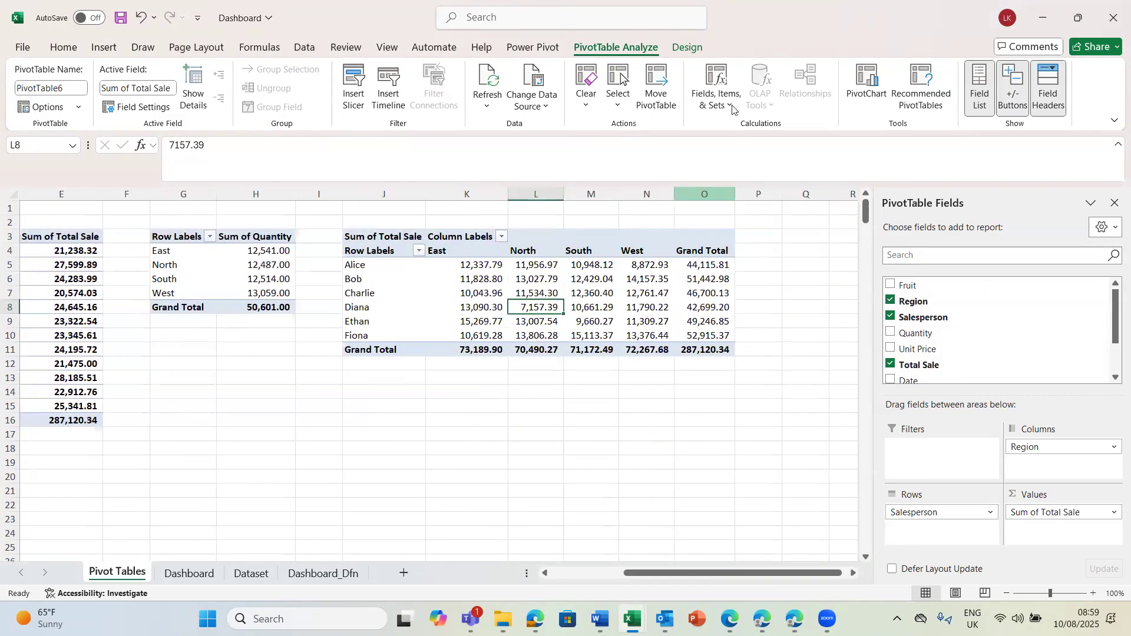
{"action": "left_click", "coordinate": [866, 88]}
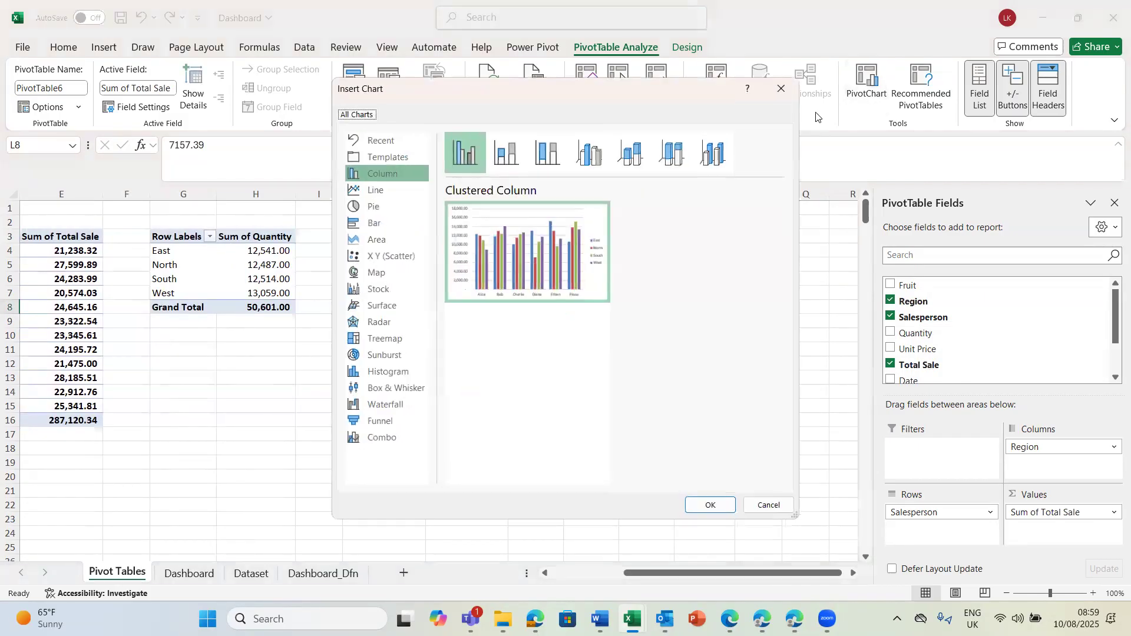
{"action": "mouse_move", "coordinate": [513, 266]}
{"action": "left_click", "coordinate": [375, 225]}
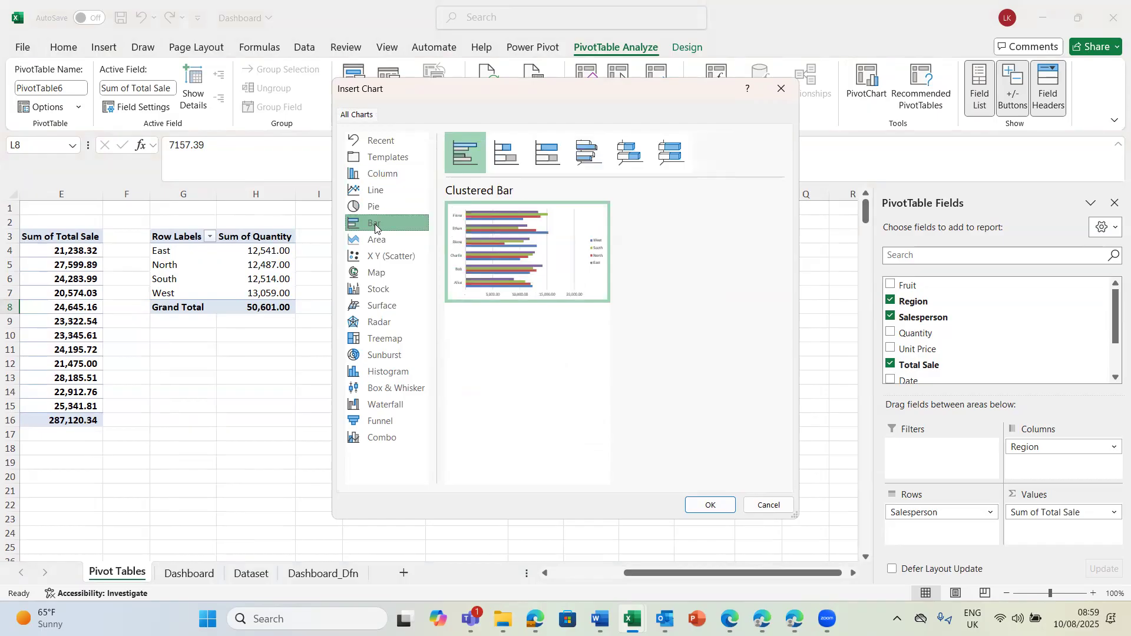
{"action": "left_click", "coordinate": [378, 206]}
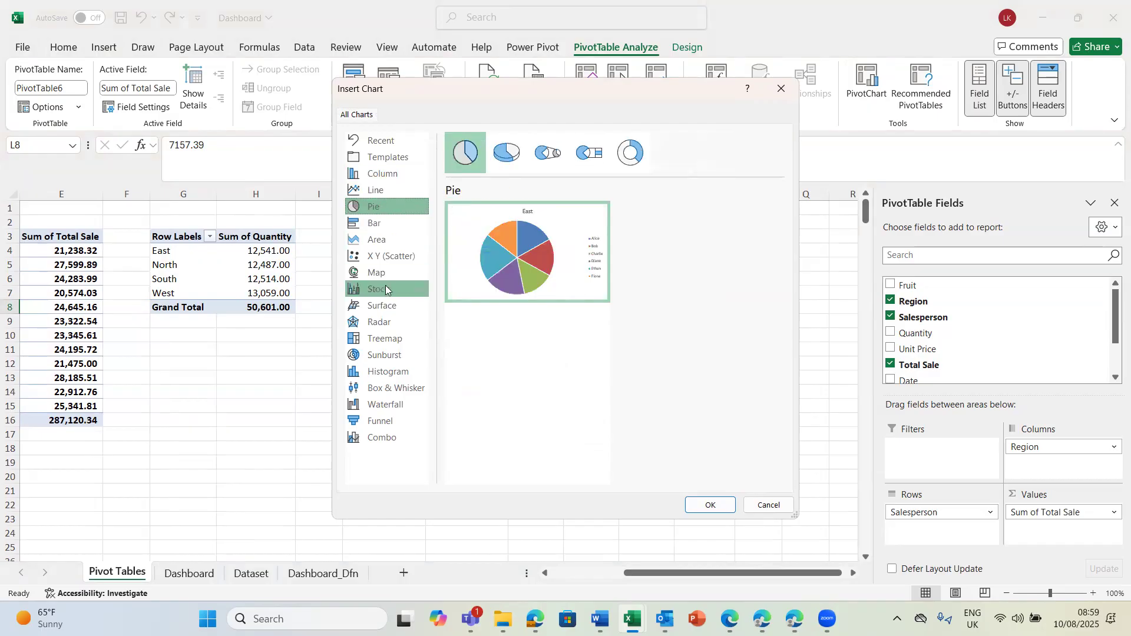
{"action": "left_click", "coordinate": [377, 174]}
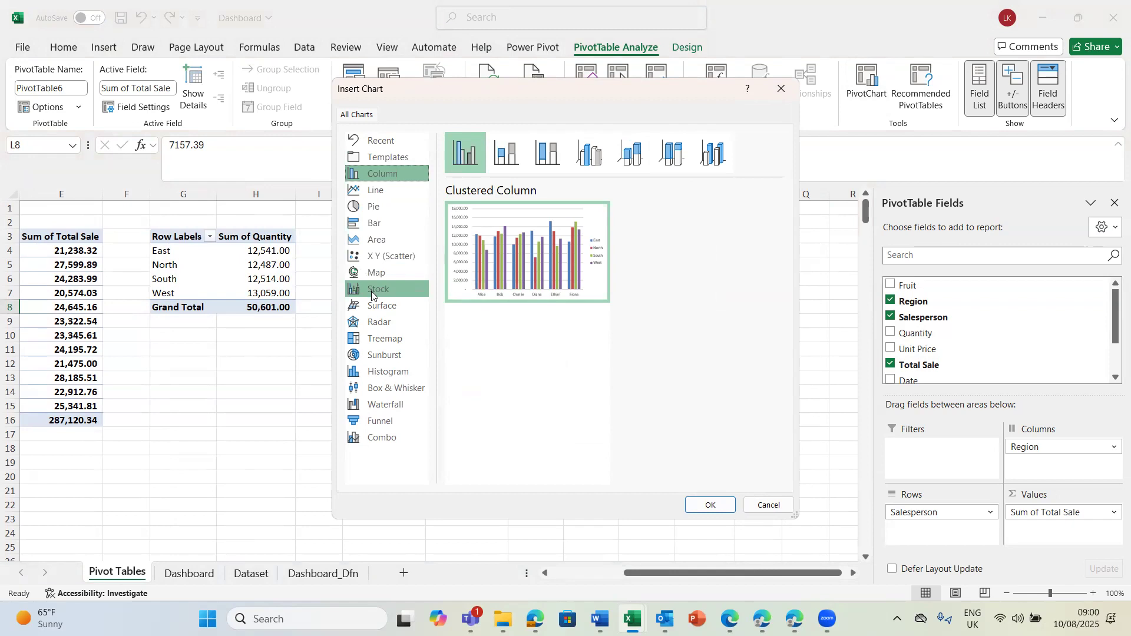
{"action": "left_click", "coordinate": [383, 244]}
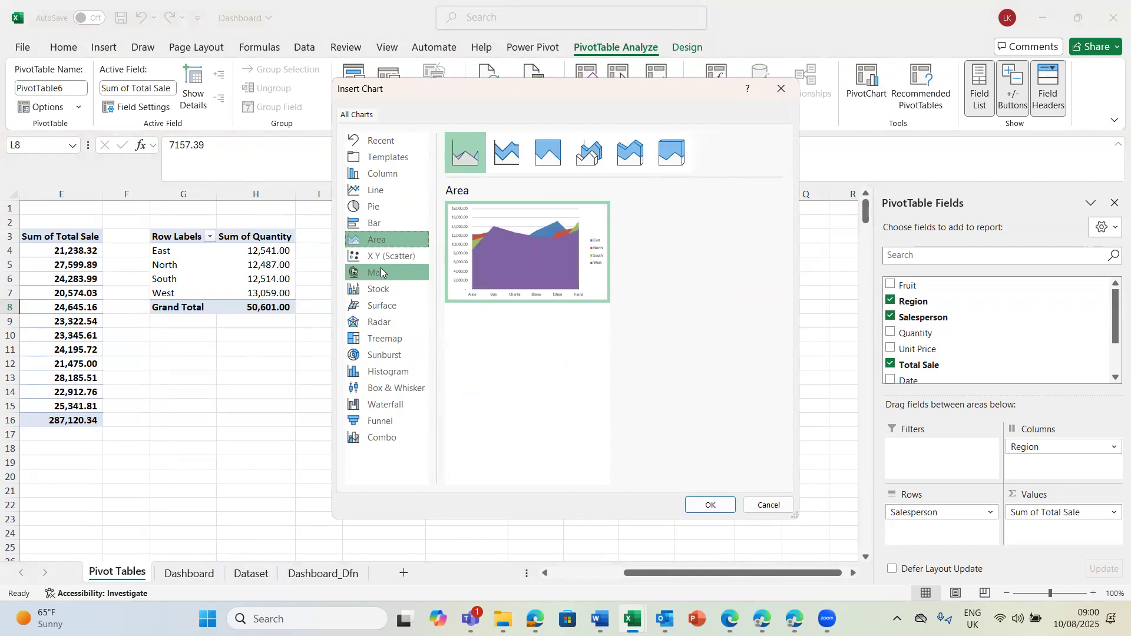
{"action": "left_click", "coordinate": [377, 192]}
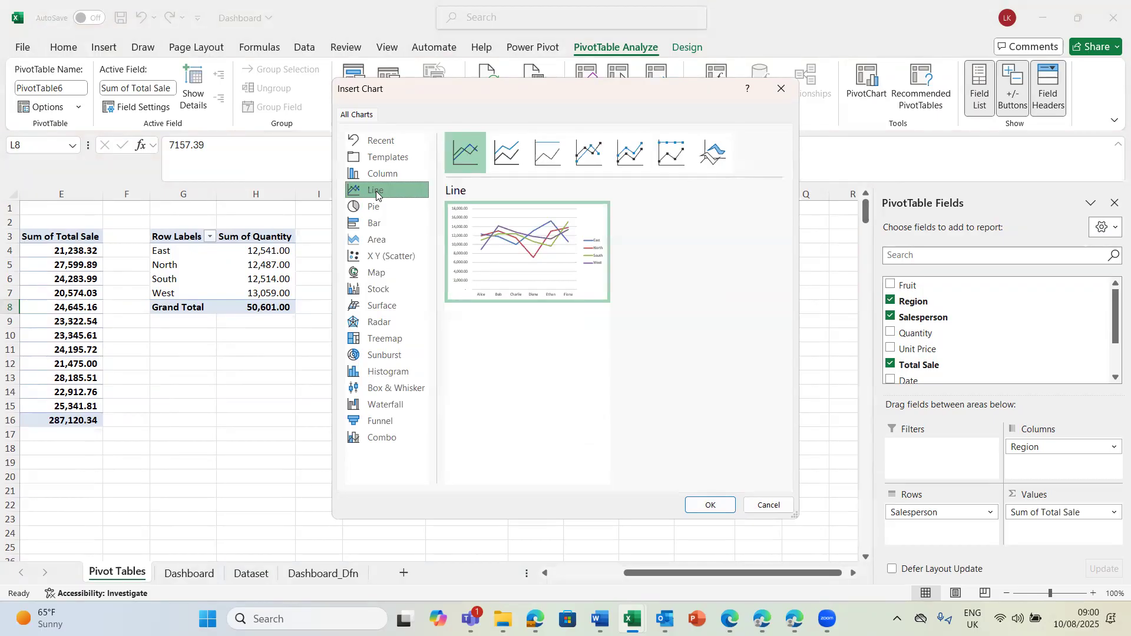
{"action": "left_click", "coordinate": [712, 507]}
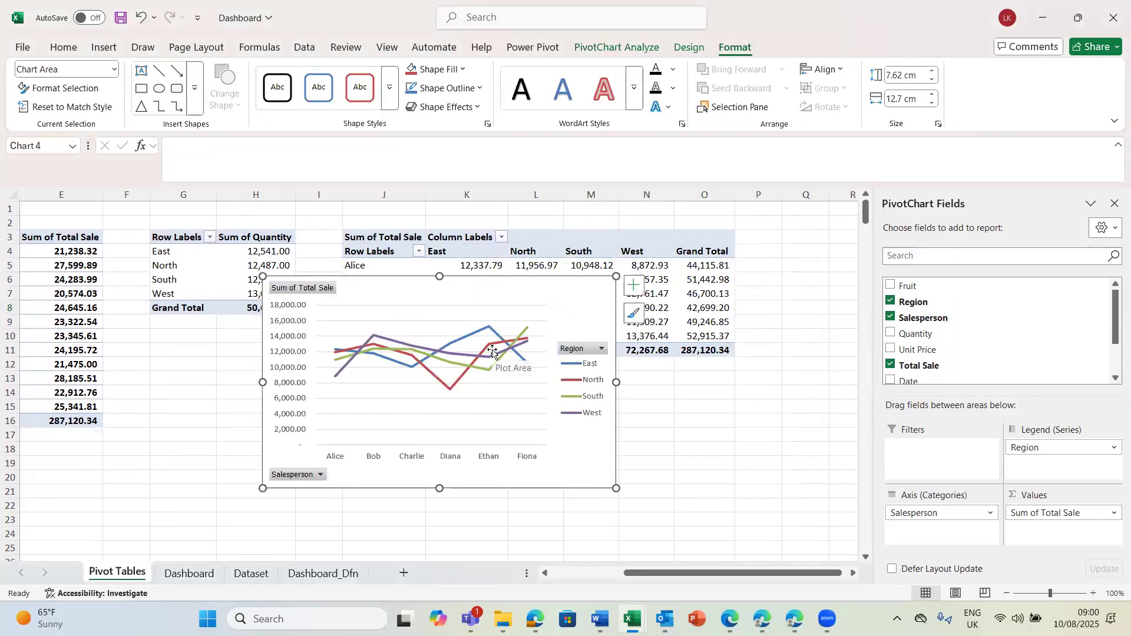
Move the salesperson line chart to the Dashboard sheet, place it just below the monthly sales line chart and close the field list.
{"action": "key", "text": "Delete"}
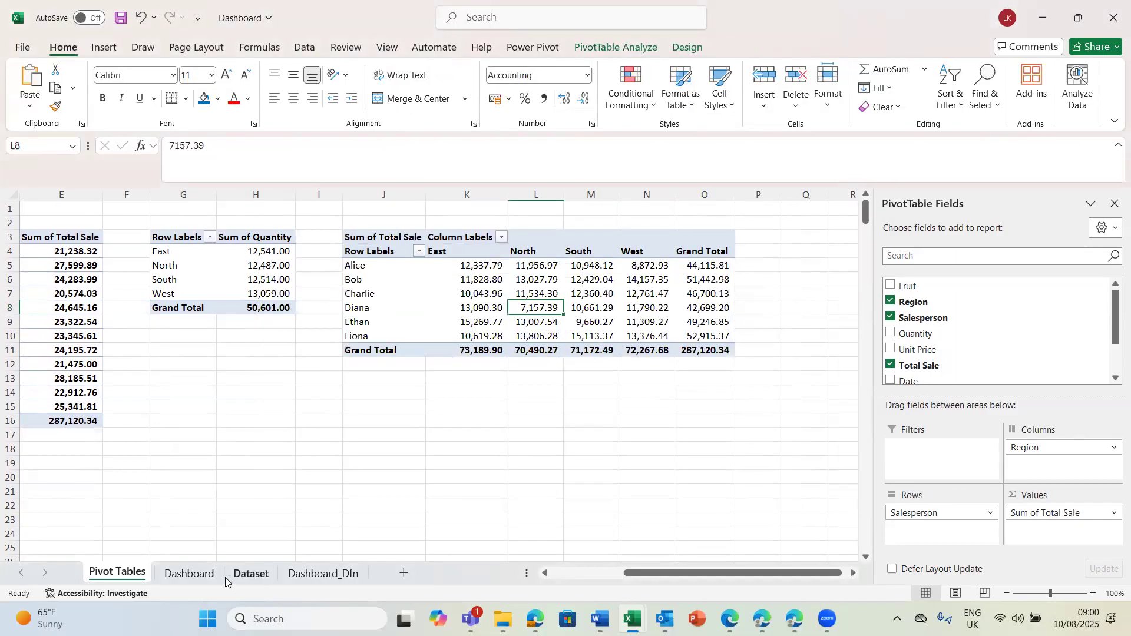
{"action": "left_click", "coordinate": [190, 574]}
{"action": "left_click", "coordinate": [595, 464]}
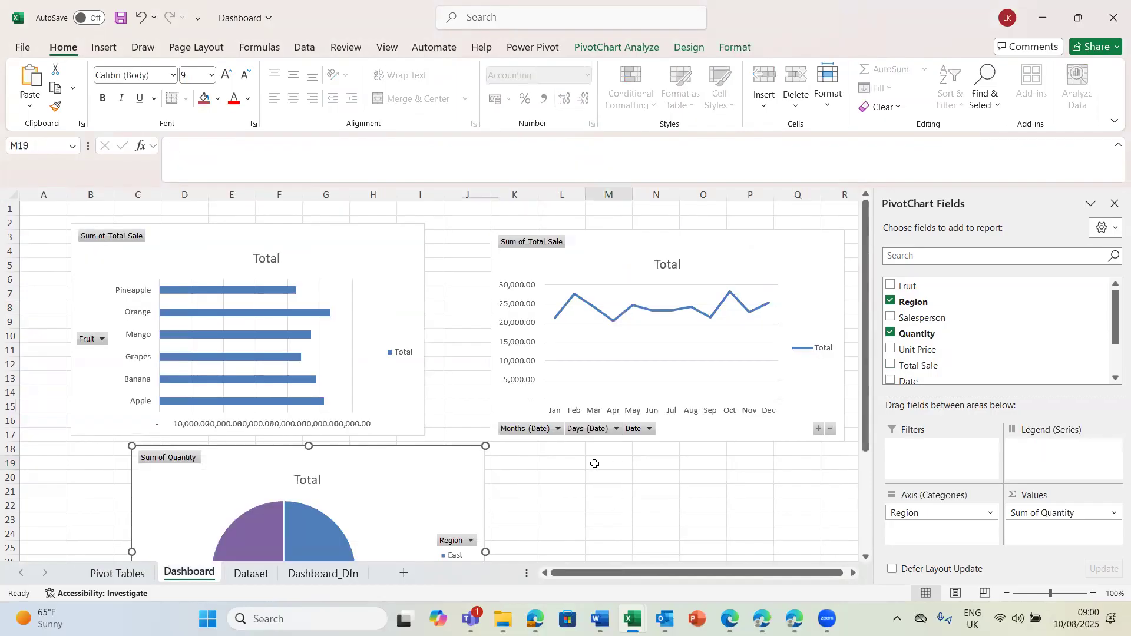
{"action": "key", "text": "ctrl+v"}
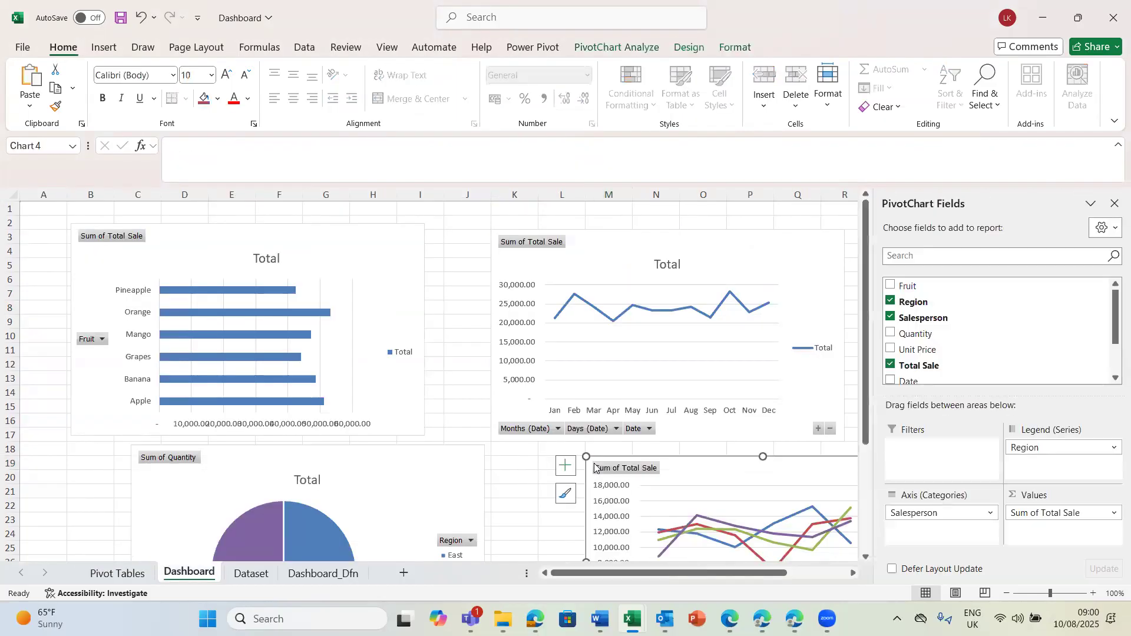
{"action": "left_click_drag", "start_coordinate": [701, 480], "coordinate": [630, 475]}
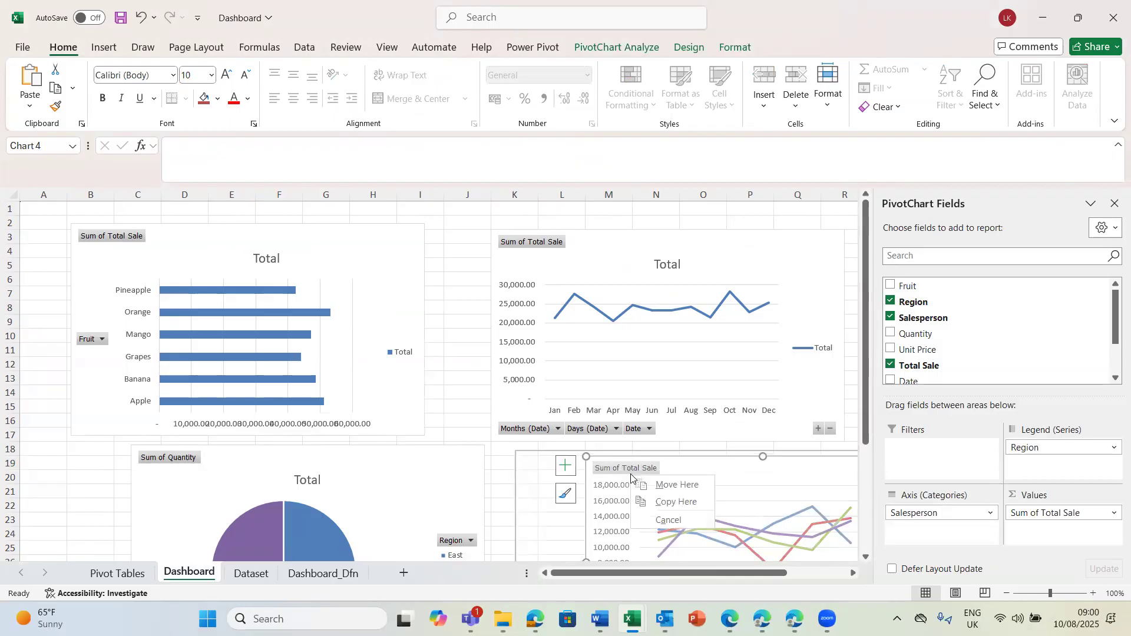
{"action": "left_click", "coordinate": [674, 488]}
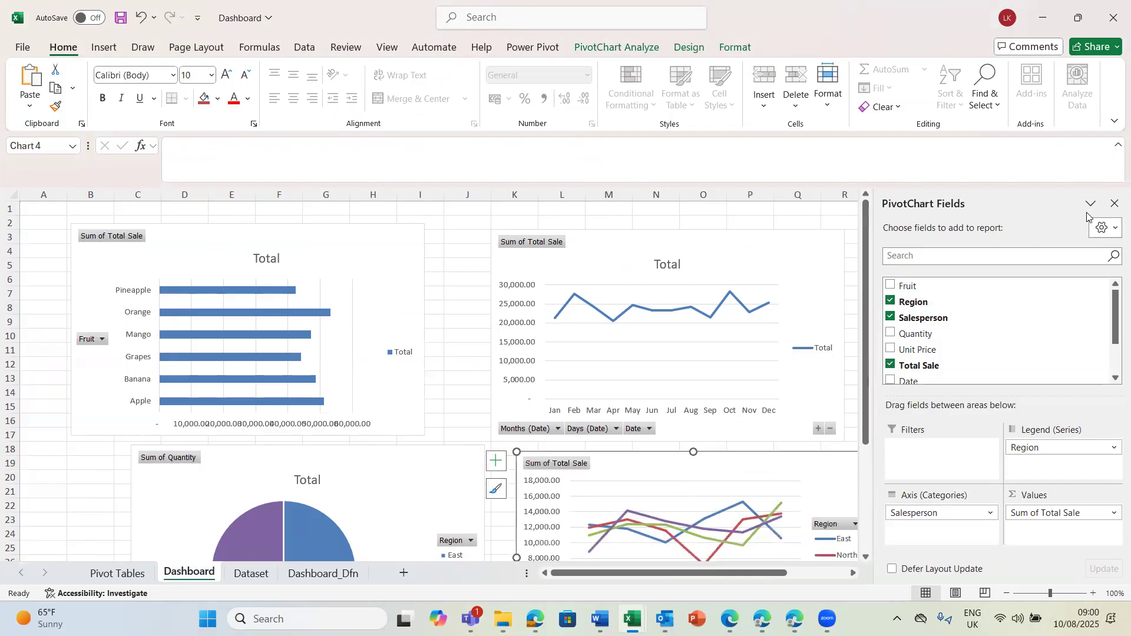
{"action": "left_click", "coordinate": [1115, 204]}
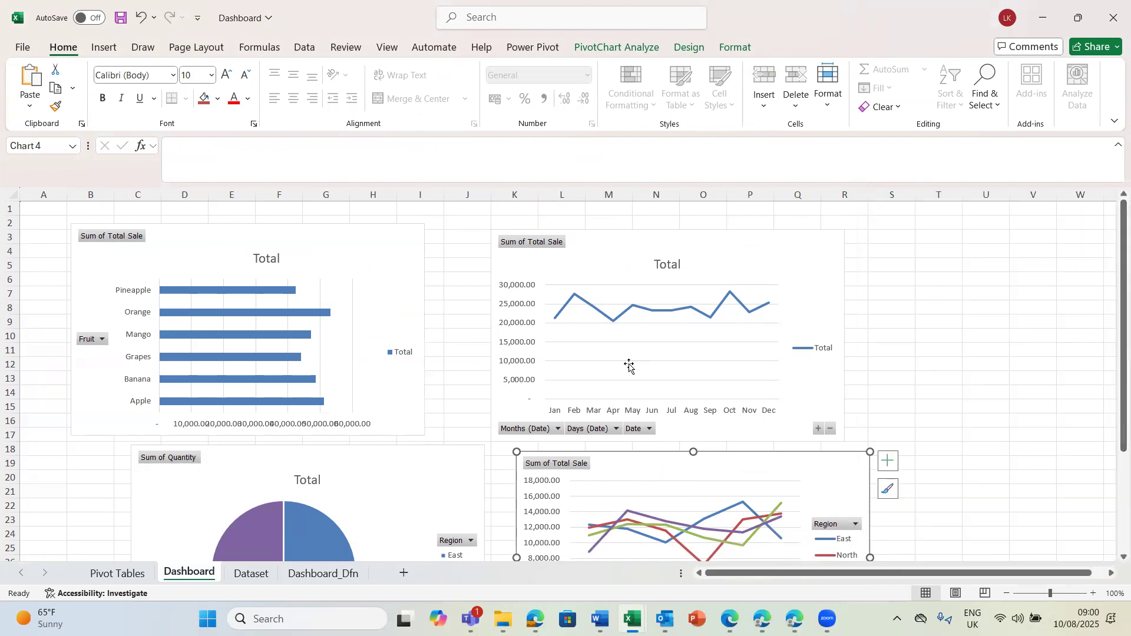
Move the fruit bar chart on the Dashboard sheet so it lines up directly above the region pie chart.
{"action": "left_click", "coordinate": [186, 263]}
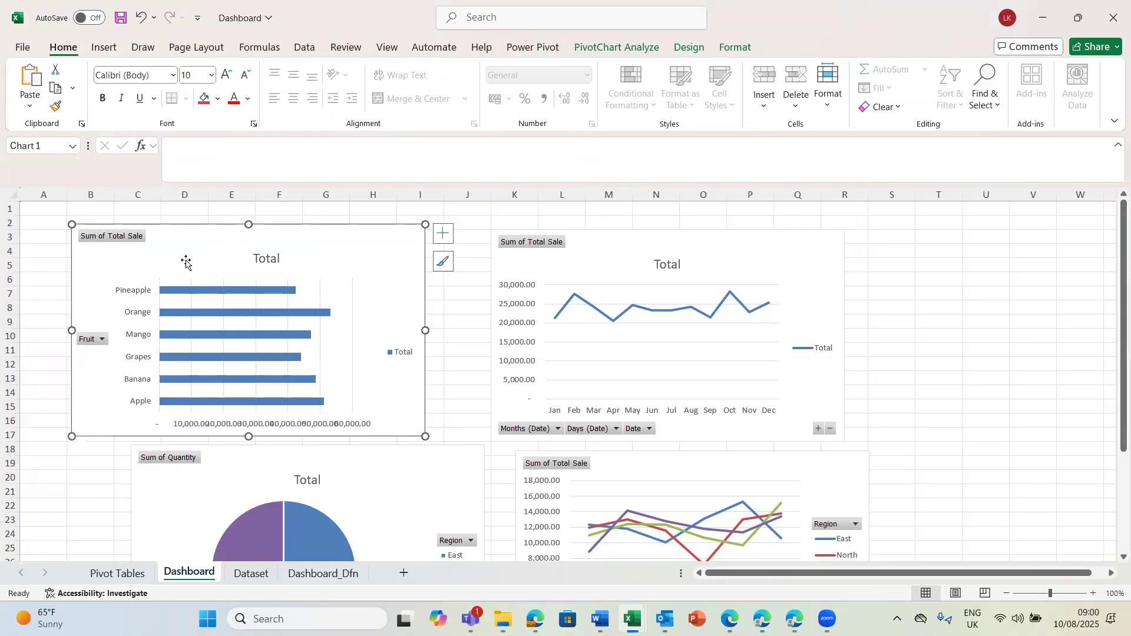
{"action": "left_click", "coordinate": [247, 337]}
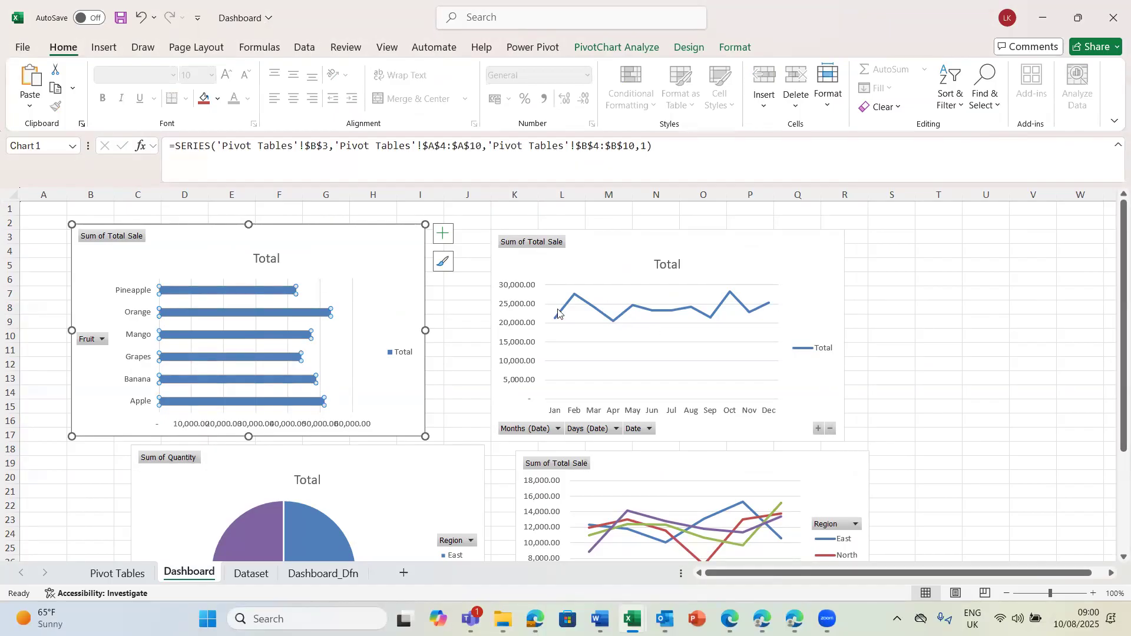
{"action": "left_click_drag", "start_coordinate": [1113, 242], "coordinate": [1114, 396]}
{"action": "scroll", "coordinate": [1113, 346], "scroll_direction": "up", "scroll_amount": 2}
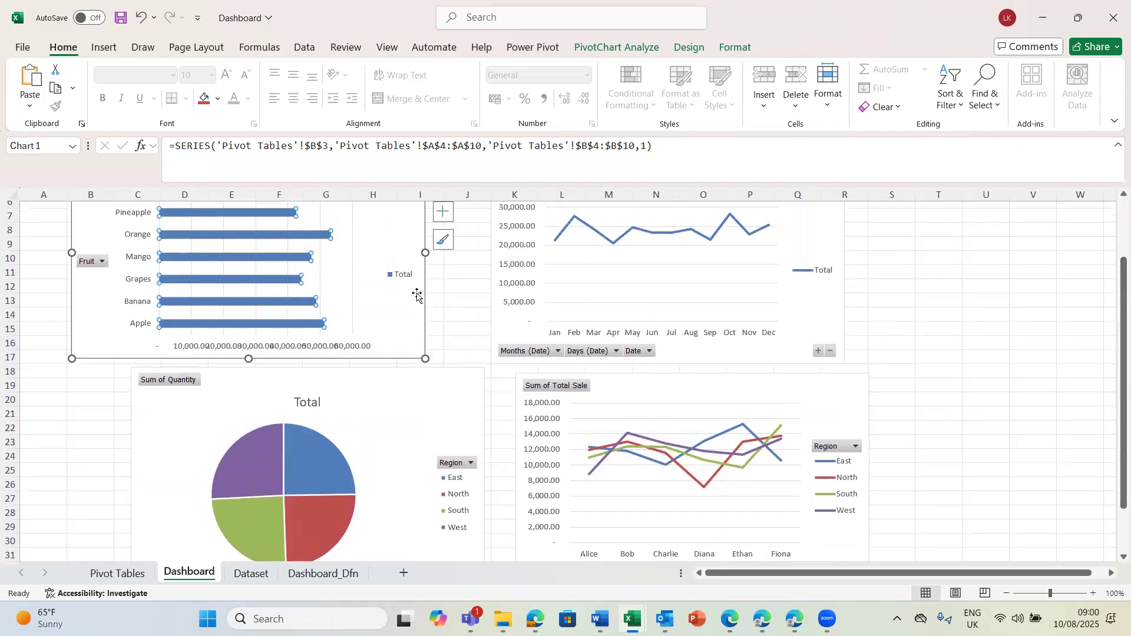
{"action": "left_click", "coordinate": [397, 223]}
{"action": "left_click_drag", "start_coordinate": [397, 223], "coordinate": [455, 225]}
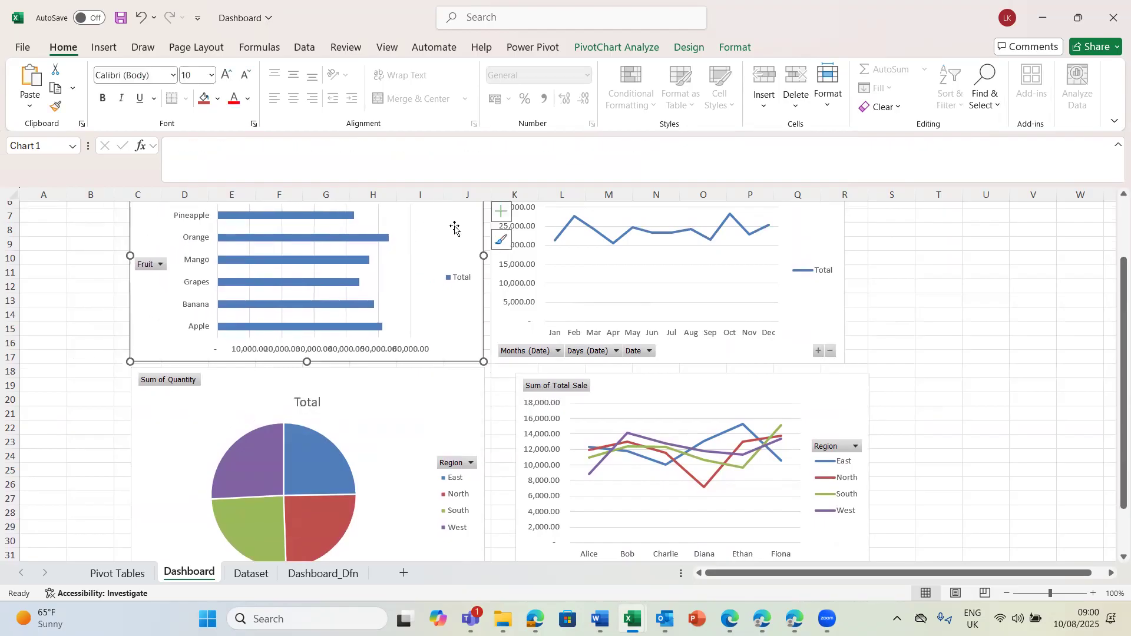
{"action": "left_click_drag", "start_coordinate": [1115, 260], "coordinate": [1116, 177]}
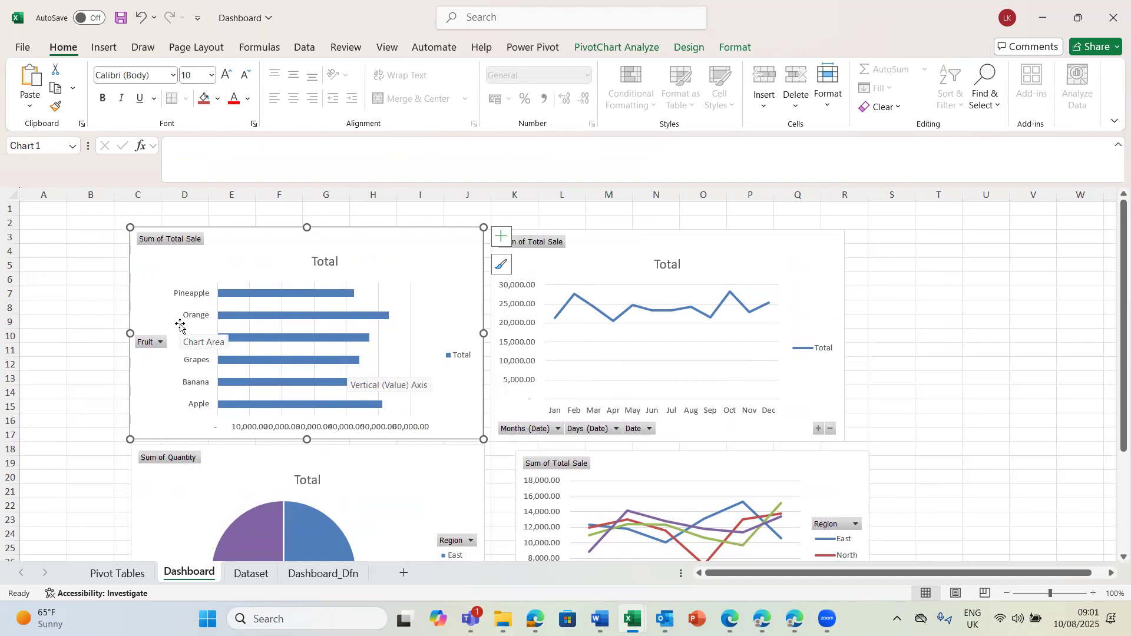
Open the number format settings of the Sum of Total Sale field in the fruit PivotTable on the Pivot Tables sheet.
{"action": "left_click", "coordinate": [120, 574]}
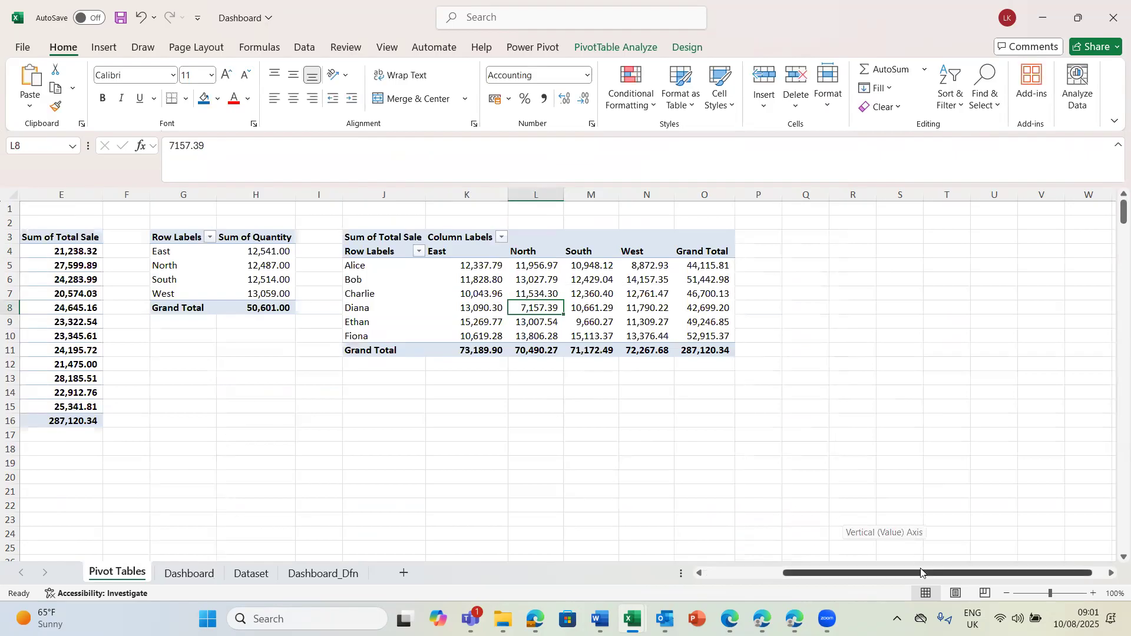
{"action": "left_click", "coordinate": [699, 574]}
{"action": "left_click", "coordinate": [699, 574]}
{"action": "left_click", "coordinate": [699, 574]}
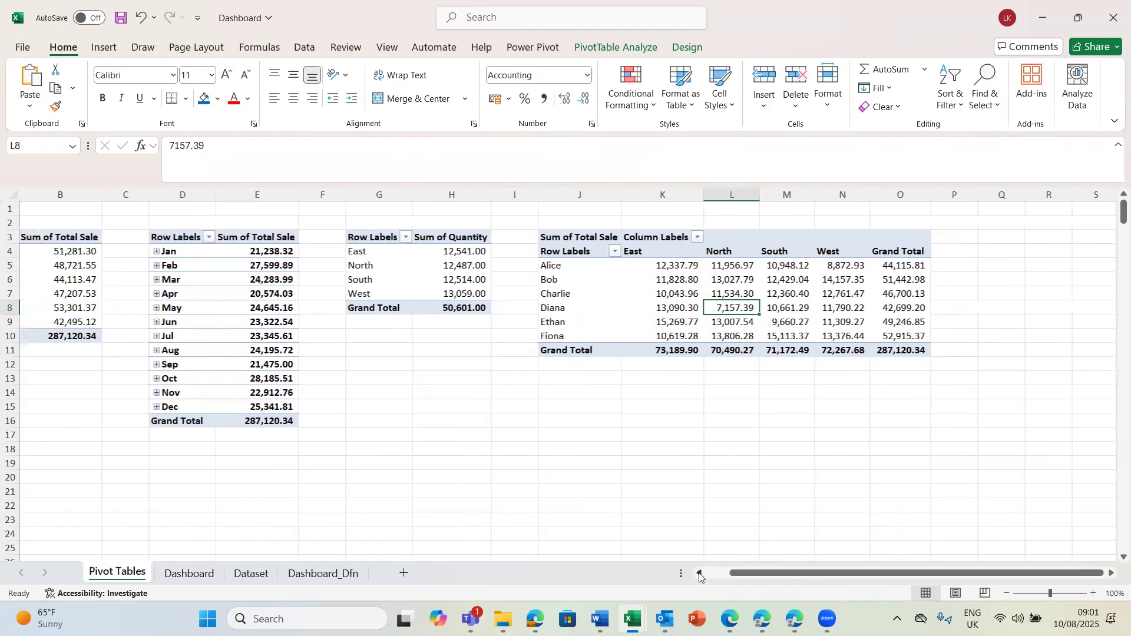
{"action": "left_click", "coordinate": [700, 574]}
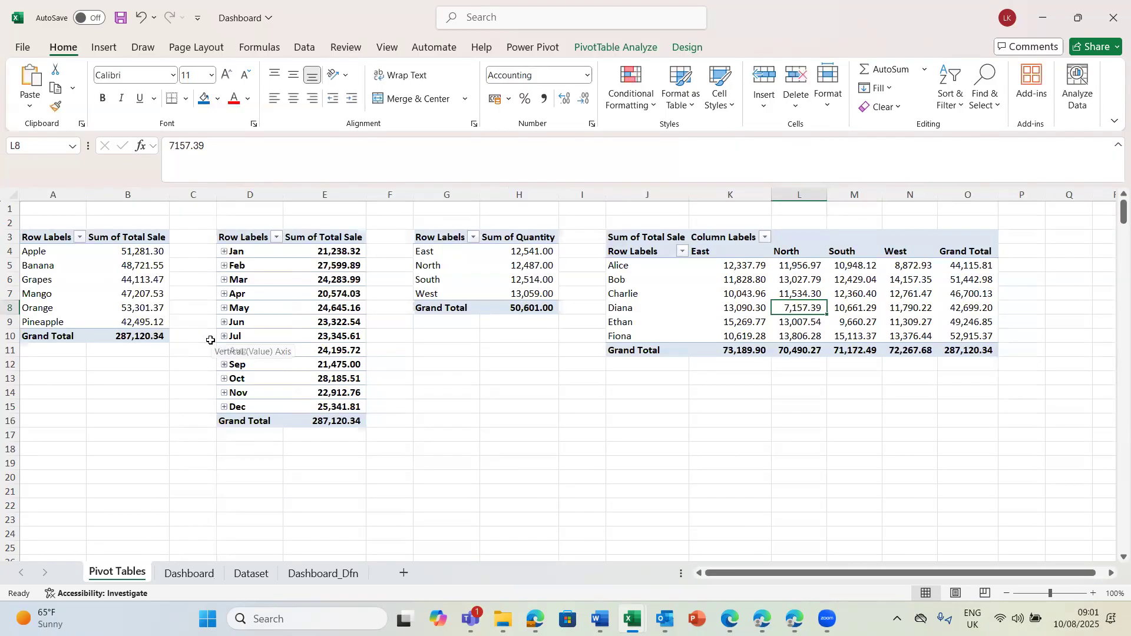
{"action": "left_click", "coordinate": [133, 296]}
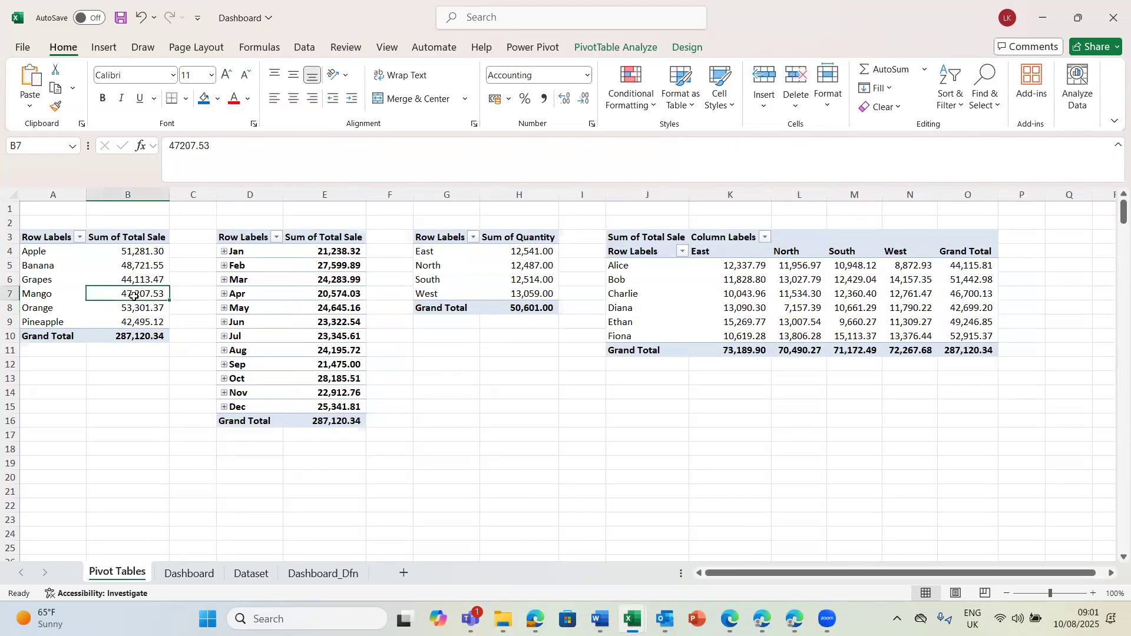
{"action": "mouse_move", "coordinate": [133, 296]}
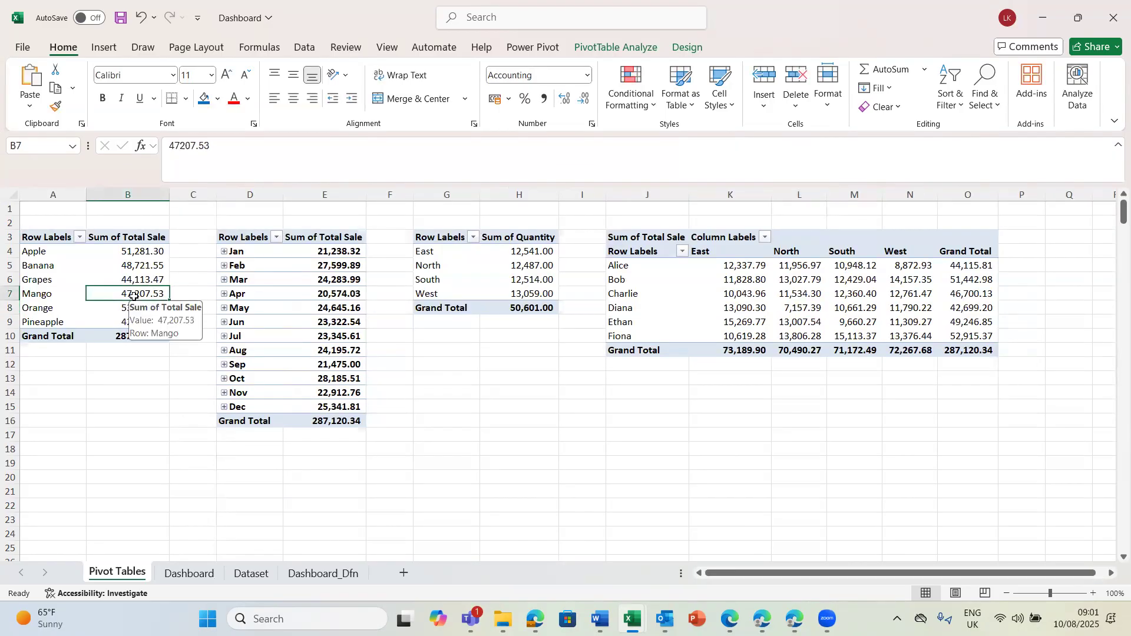
{"action": "right_click", "coordinate": [133, 297]}
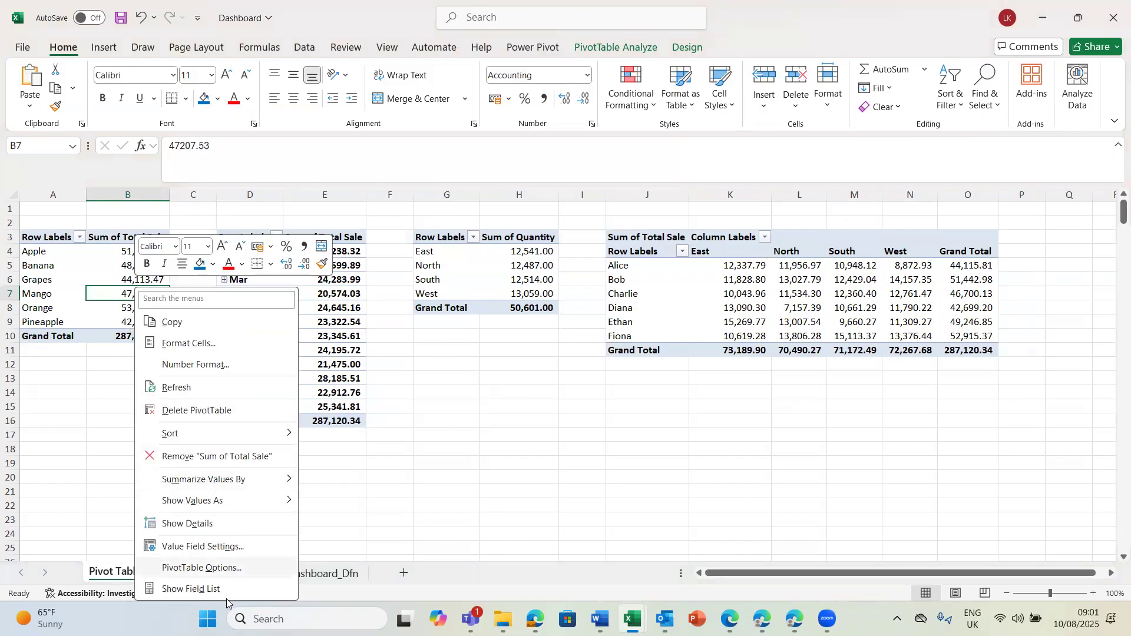
{"action": "left_click", "coordinate": [197, 547]}
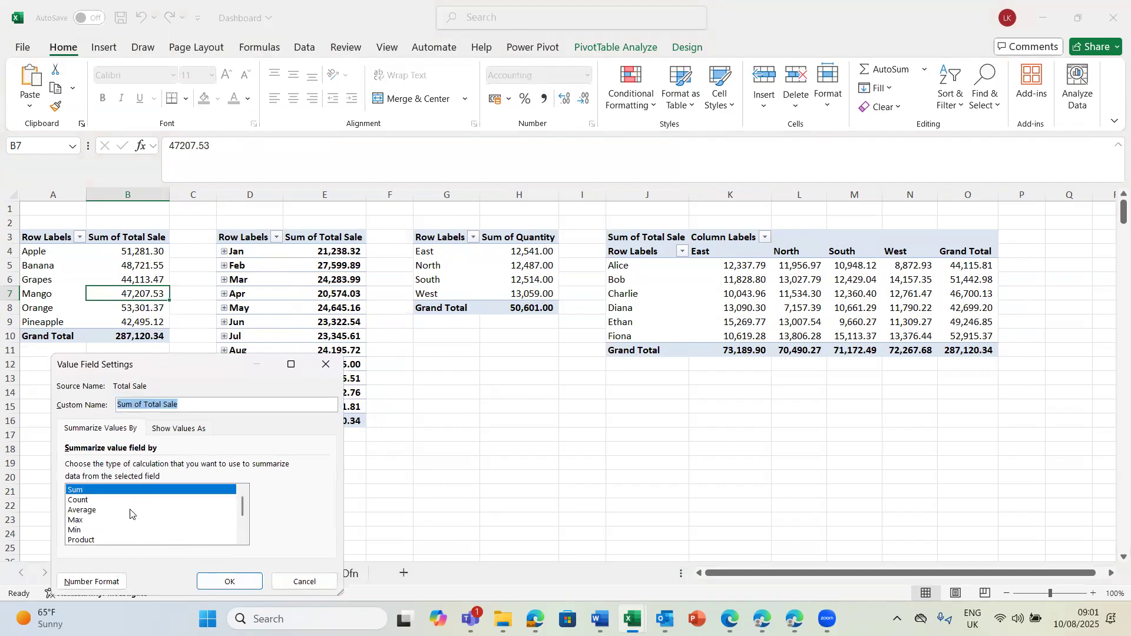
{"action": "left_click", "coordinate": [93, 581]}
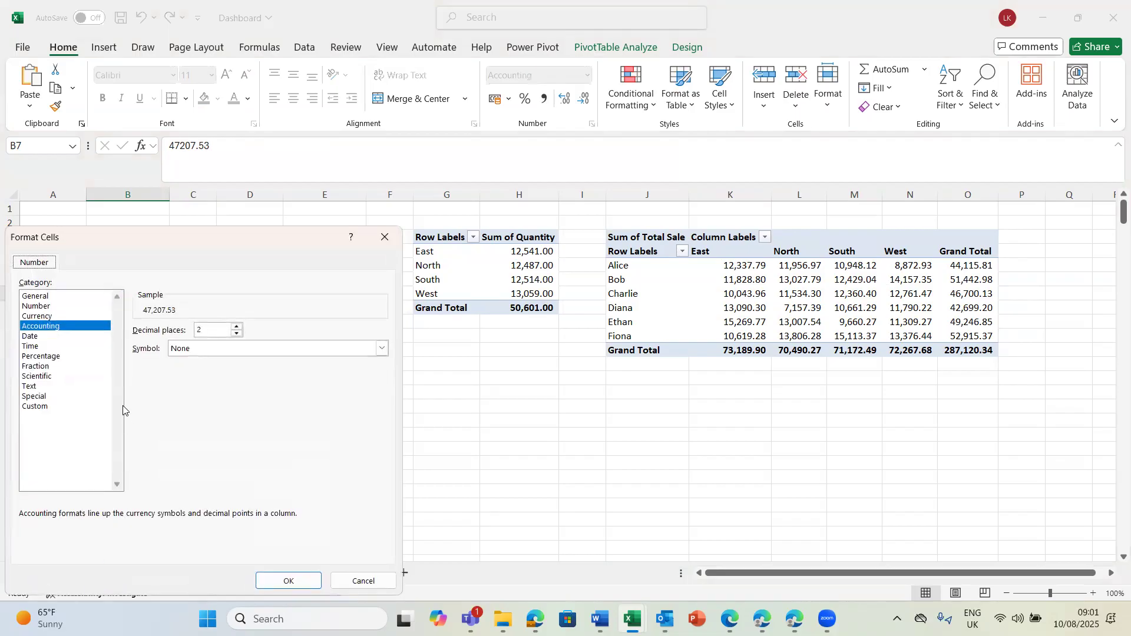
Apply the custom number format #,##0, to the fruit PivotTable's Sum of Total Sale so values show in thousands.
{"action": "left_click", "coordinate": [40, 407]}
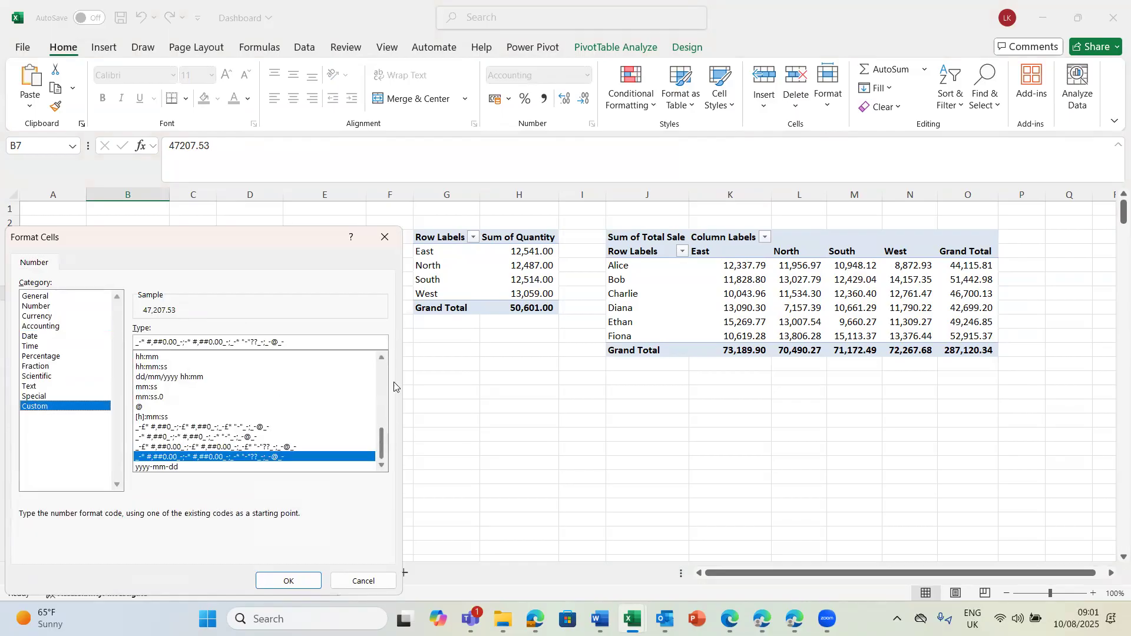
{"action": "left_click", "coordinate": [378, 376]}
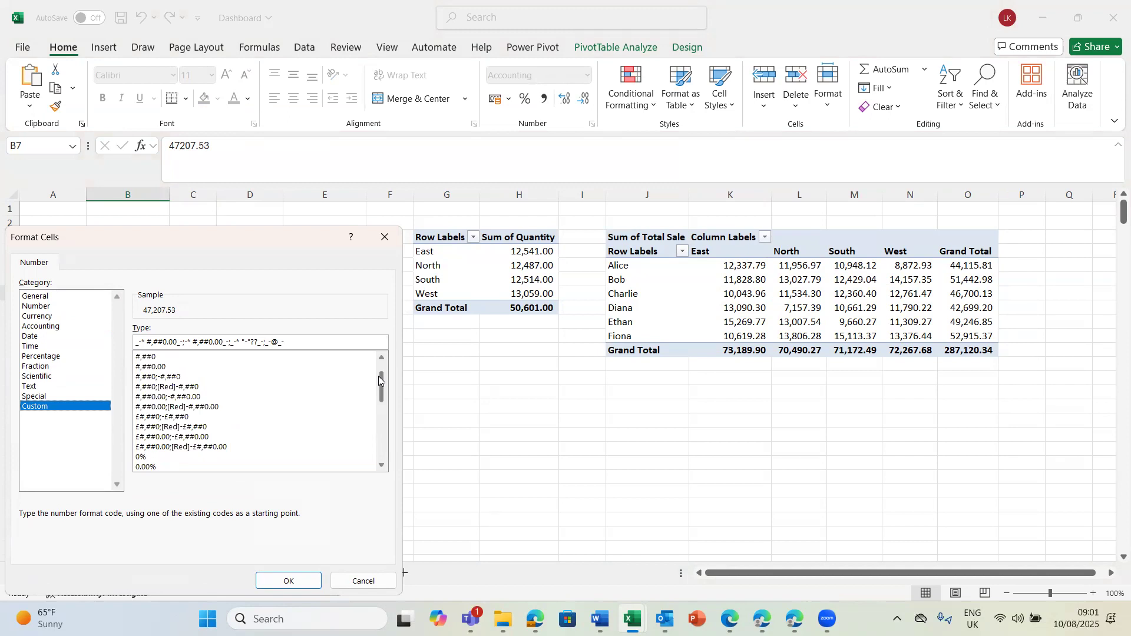
{"action": "left_click", "coordinate": [158, 366]}
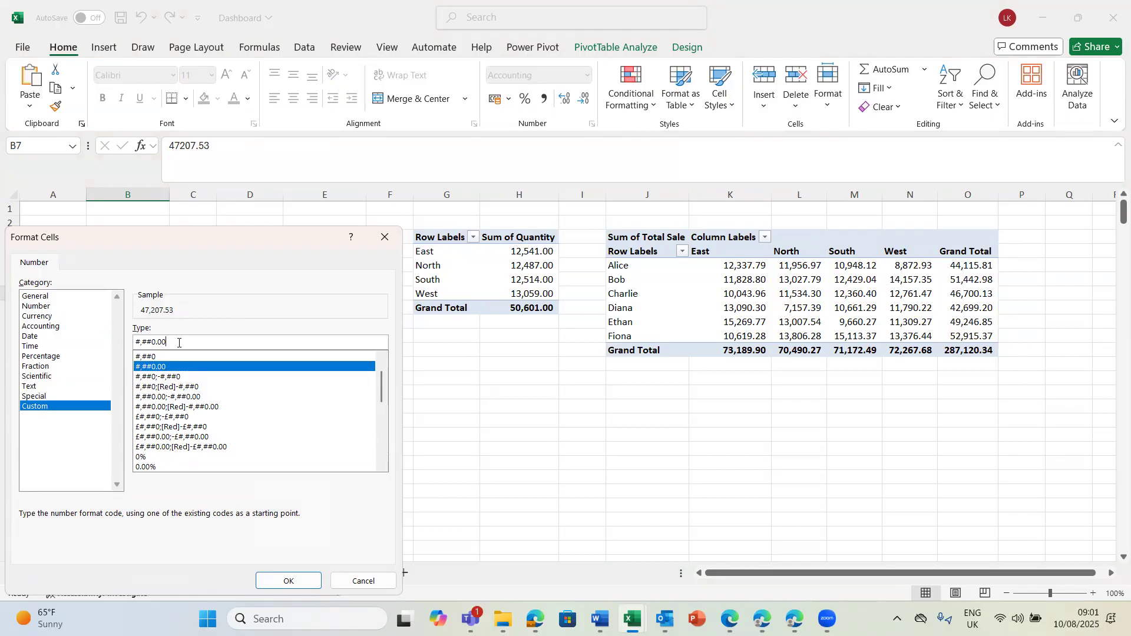
{"action": "left_click", "coordinate": [179, 343]}
{"action": "key", "text": "BackSpace"}
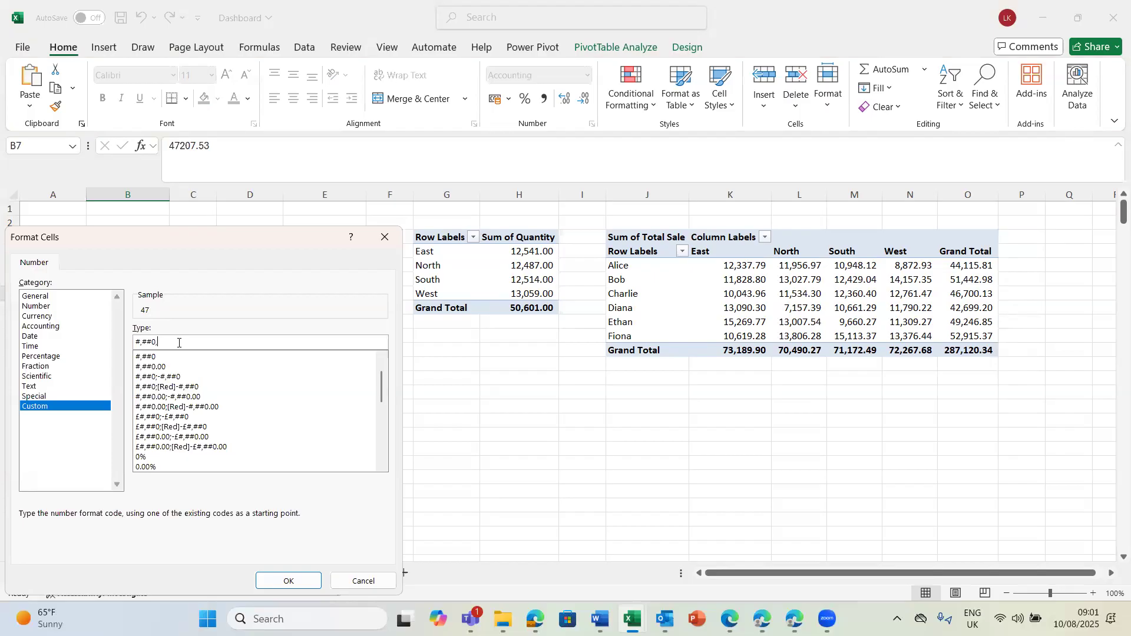
{"action": "left_click", "coordinate": [289, 580]}
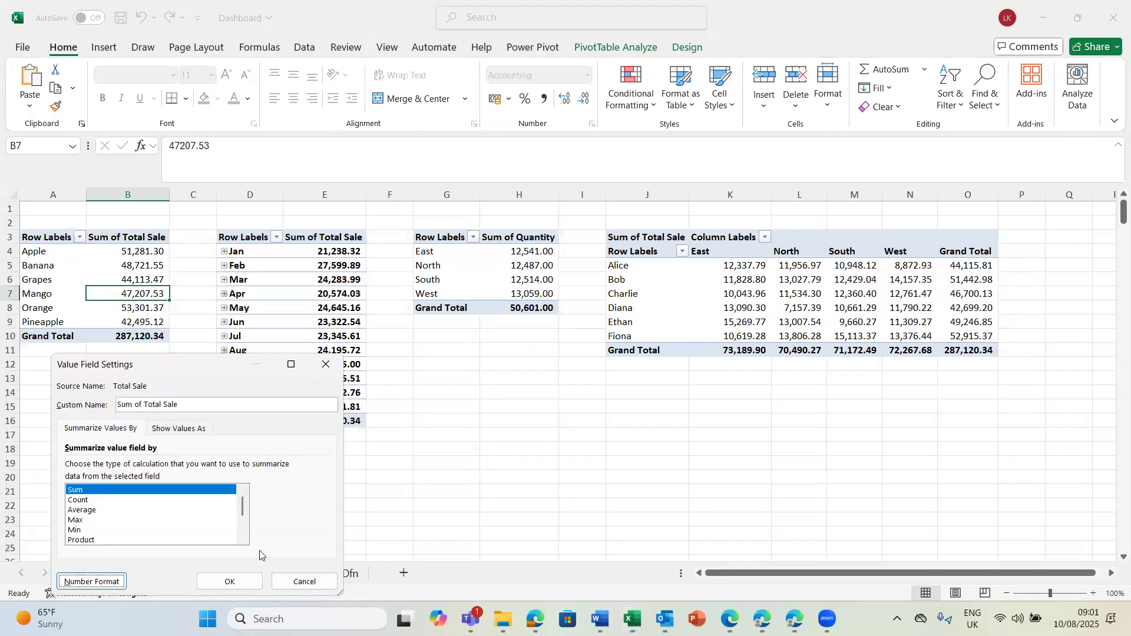
{"action": "left_click", "coordinate": [224, 581]}
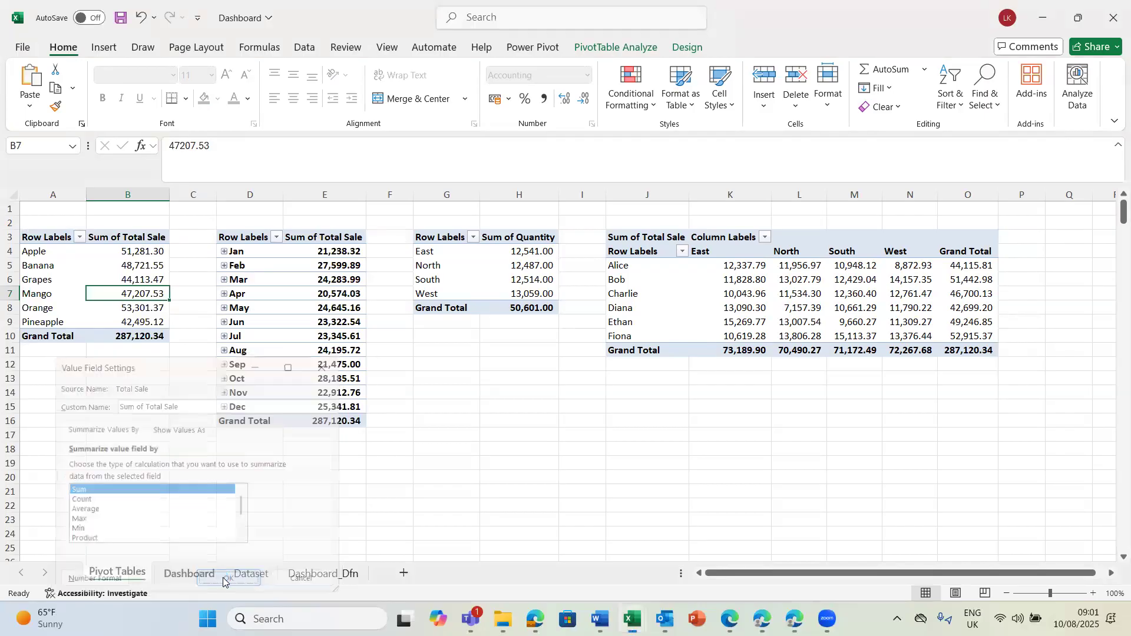
Apply the custom number format #,##0,K to the Sum of Total Sale field in the monthly sales PivotTable.
{"action": "left_click", "coordinate": [332, 338]}
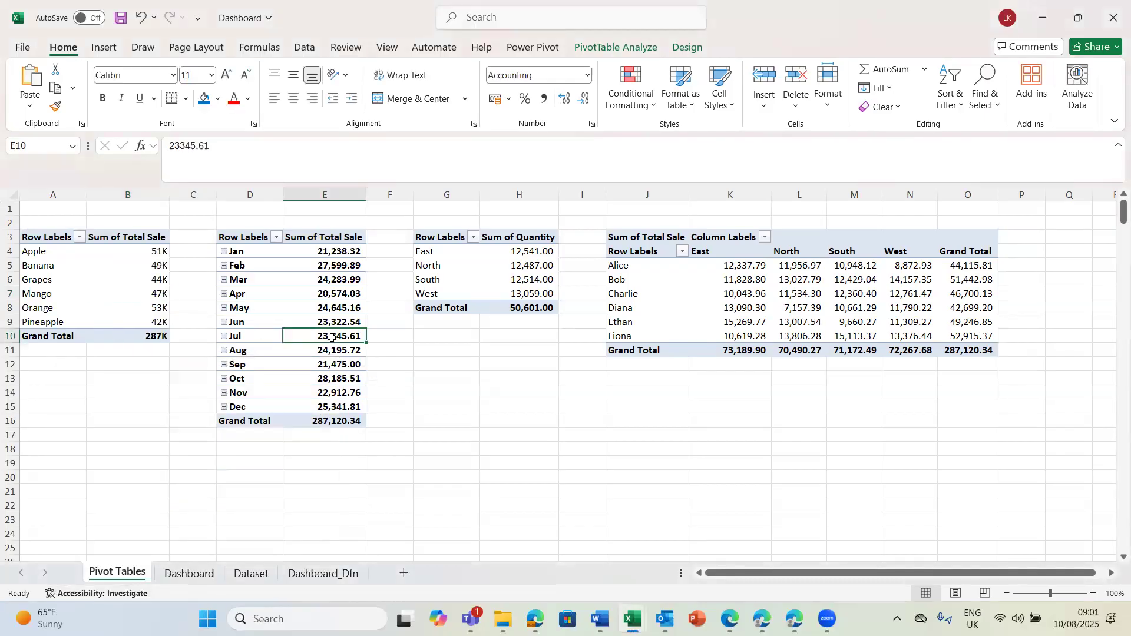
{"action": "right_click", "coordinate": [333, 340]}
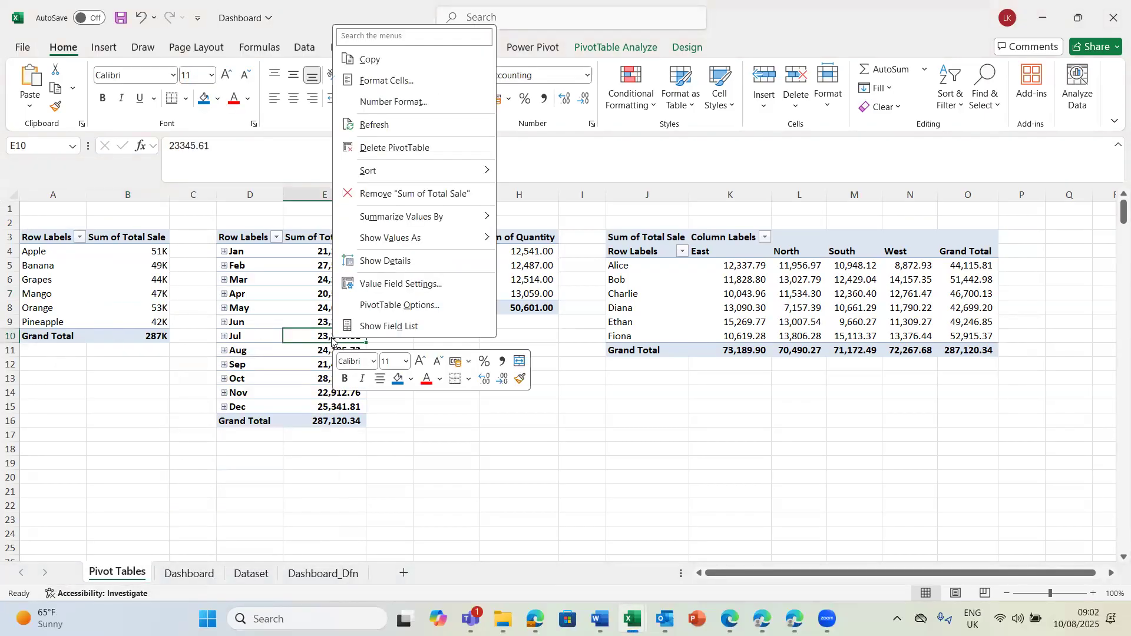
{"action": "left_click", "coordinate": [400, 284]}
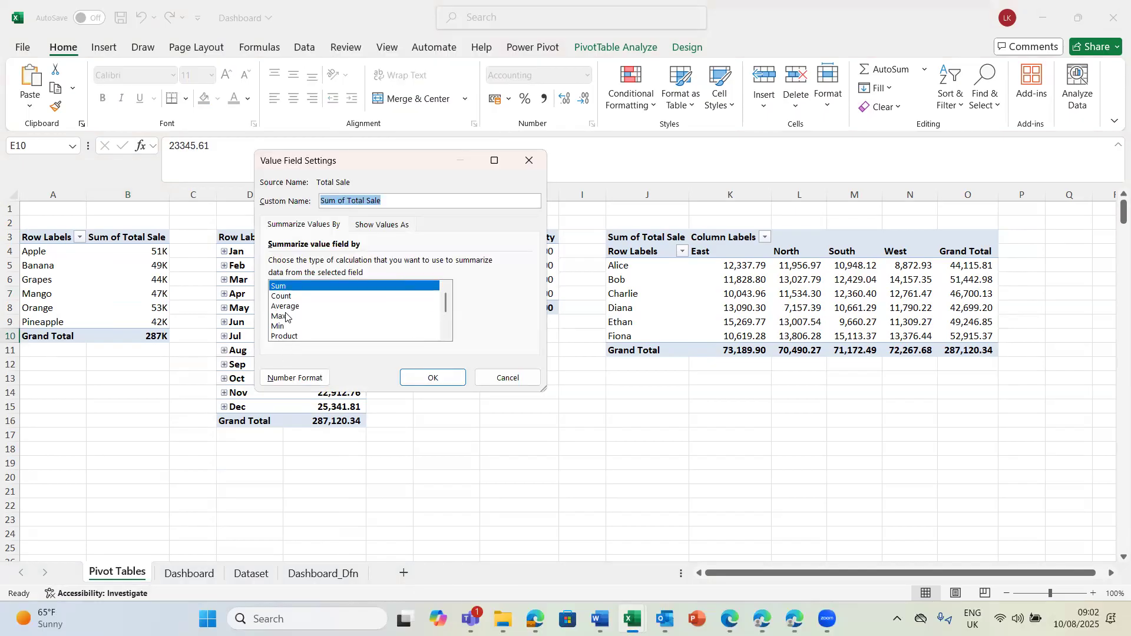
{"action": "left_click", "coordinate": [282, 383]}
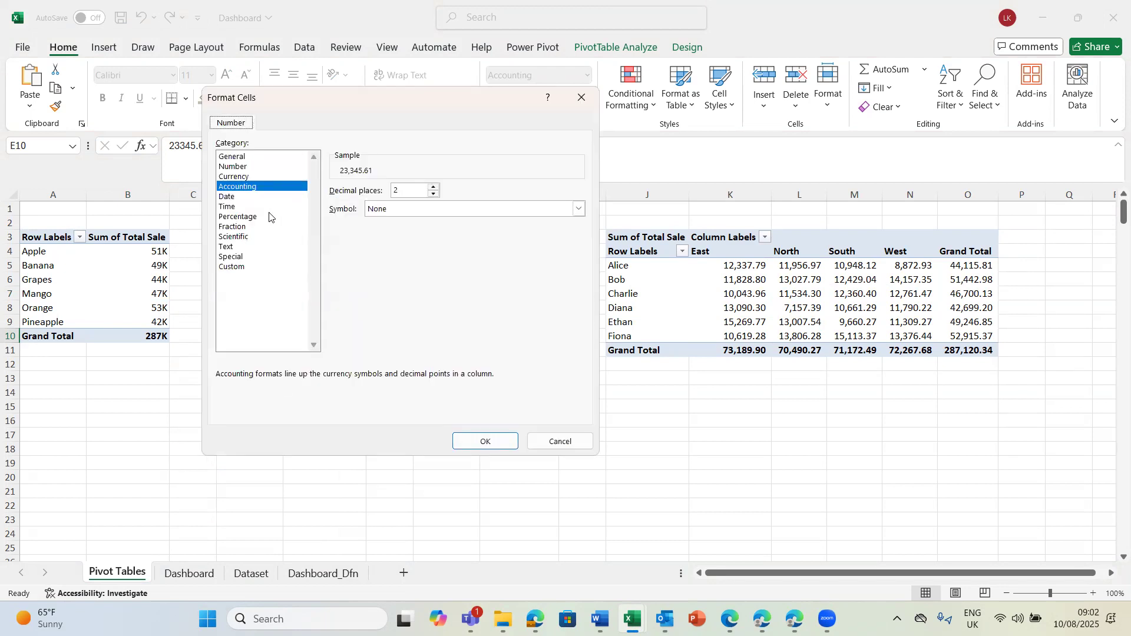
{"action": "left_click", "coordinate": [244, 267]}
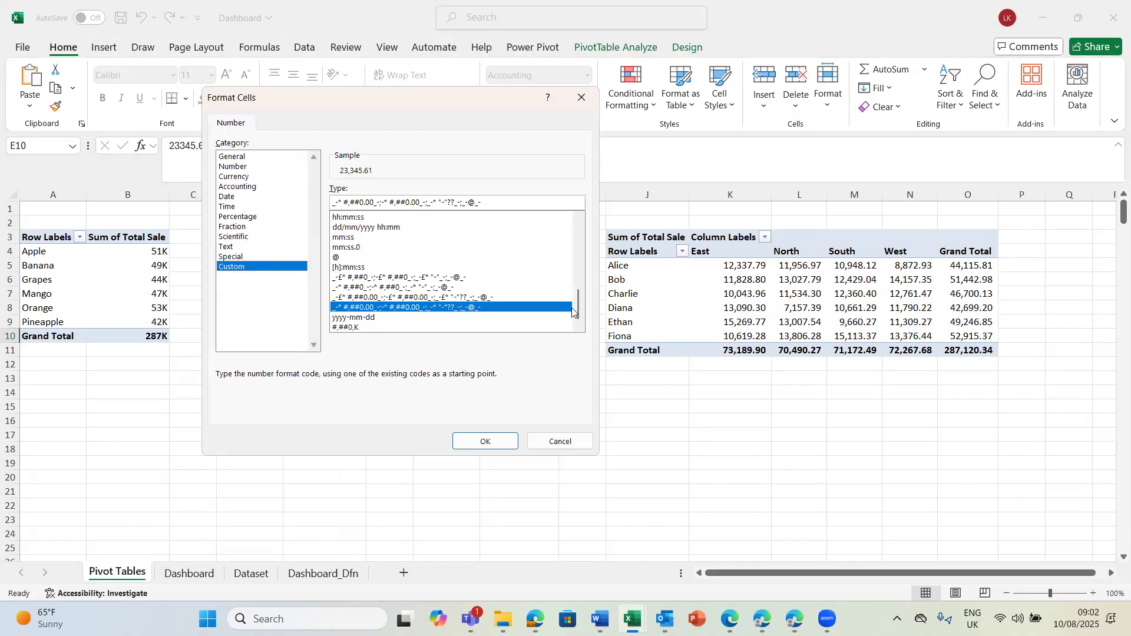
{"action": "left_click", "coordinate": [369, 326]}
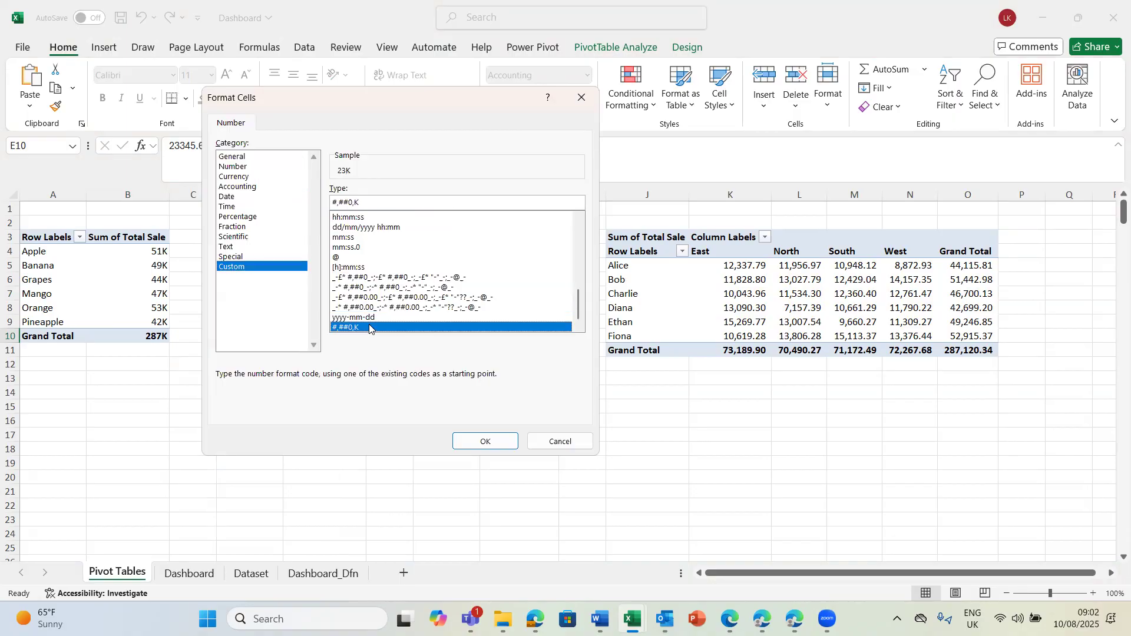
{"action": "left_click", "coordinate": [471, 440]}
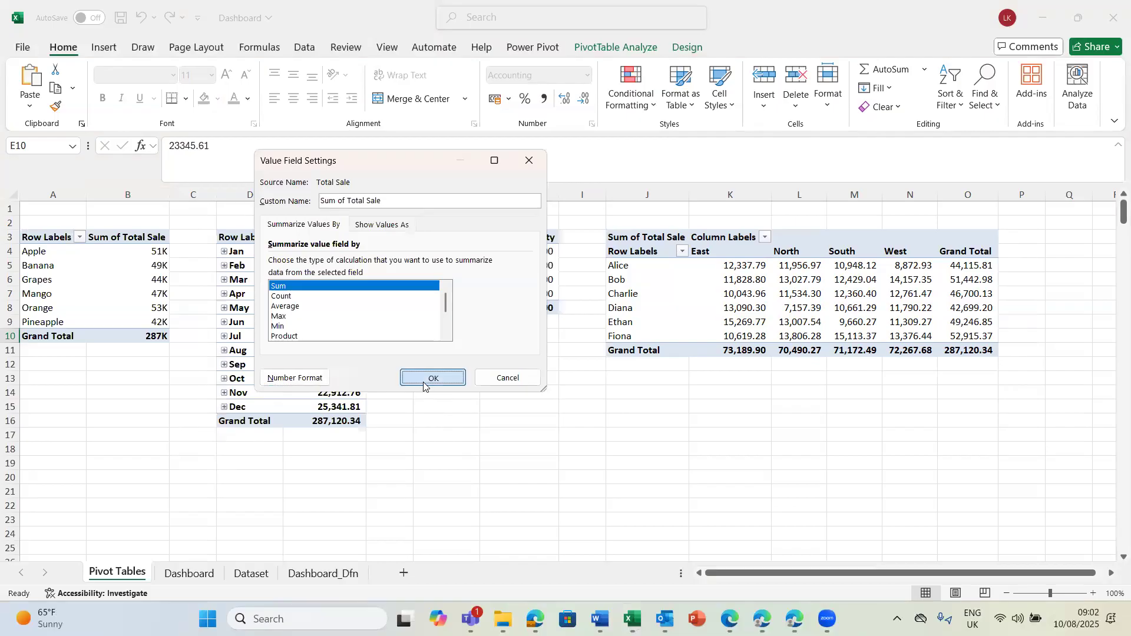
{"action": "left_click", "coordinate": [424, 383]}
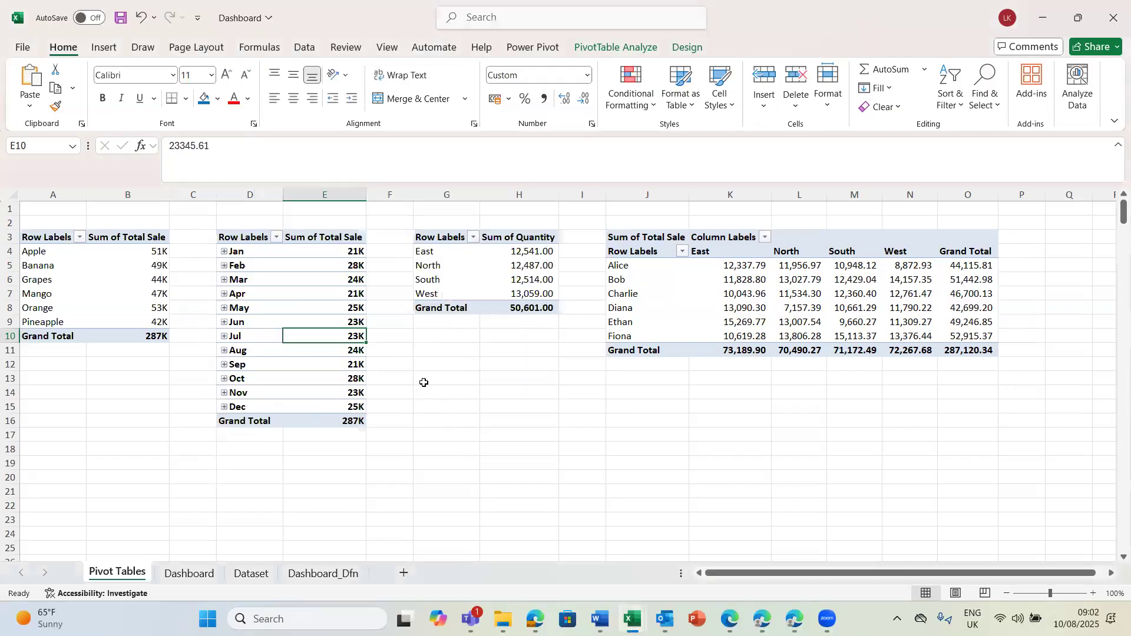
Apply the custom number format #,##0,K to the Sum of Quantity field in the region PivotTable.
{"action": "left_click", "coordinate": [528, 276]}
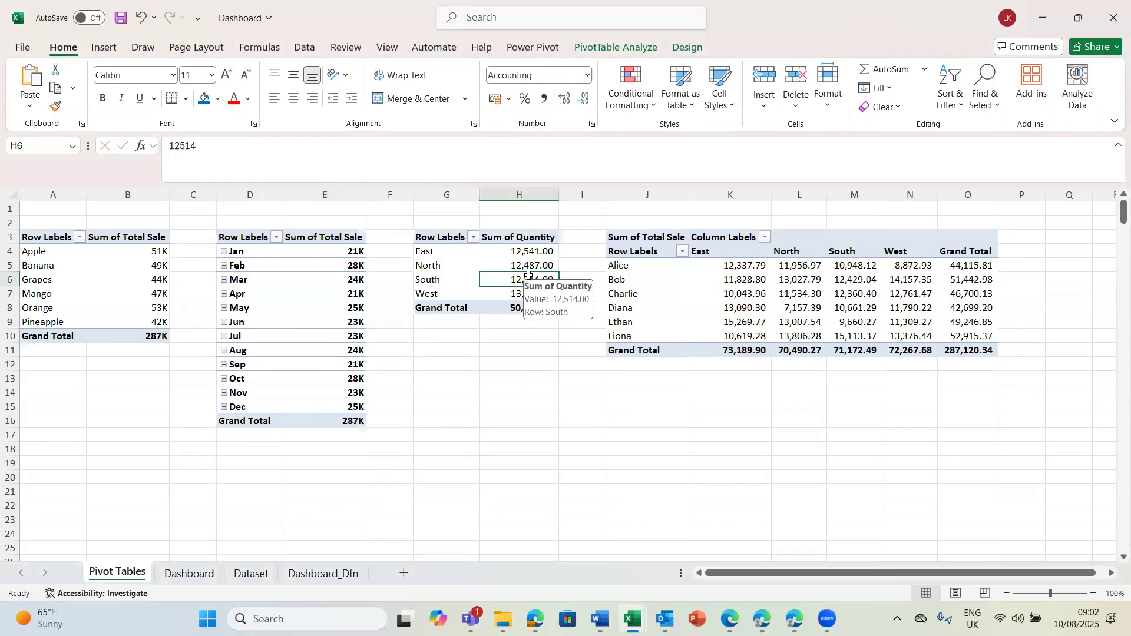
{"action": "right_click", "coordinate": [523, 280]}
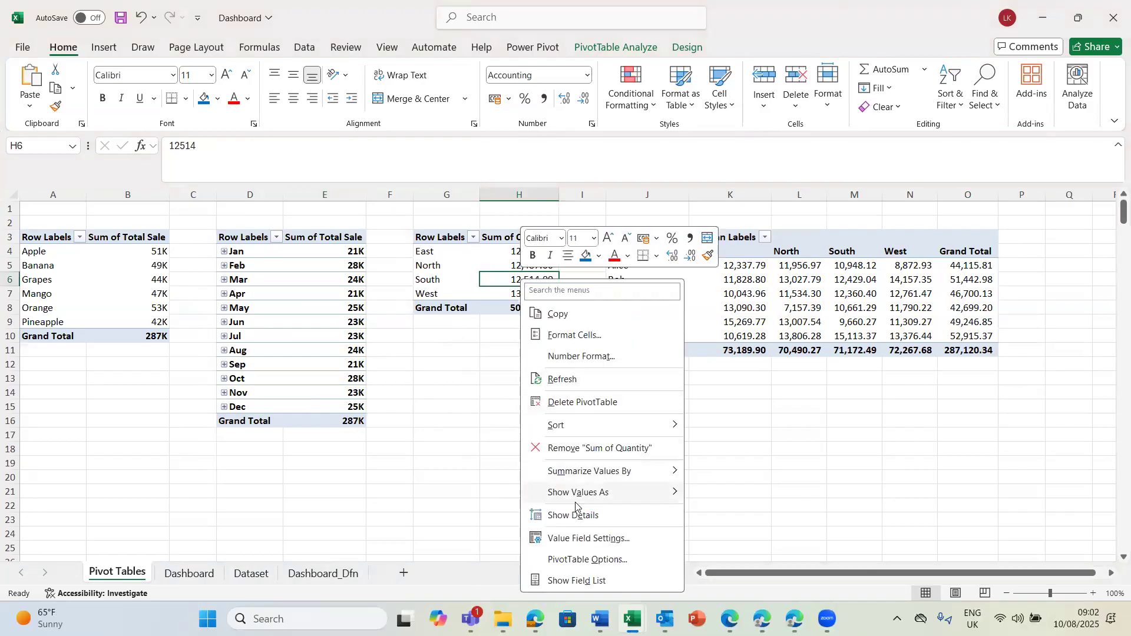
{"action": "left_click", "coordinate": [578, 538]}
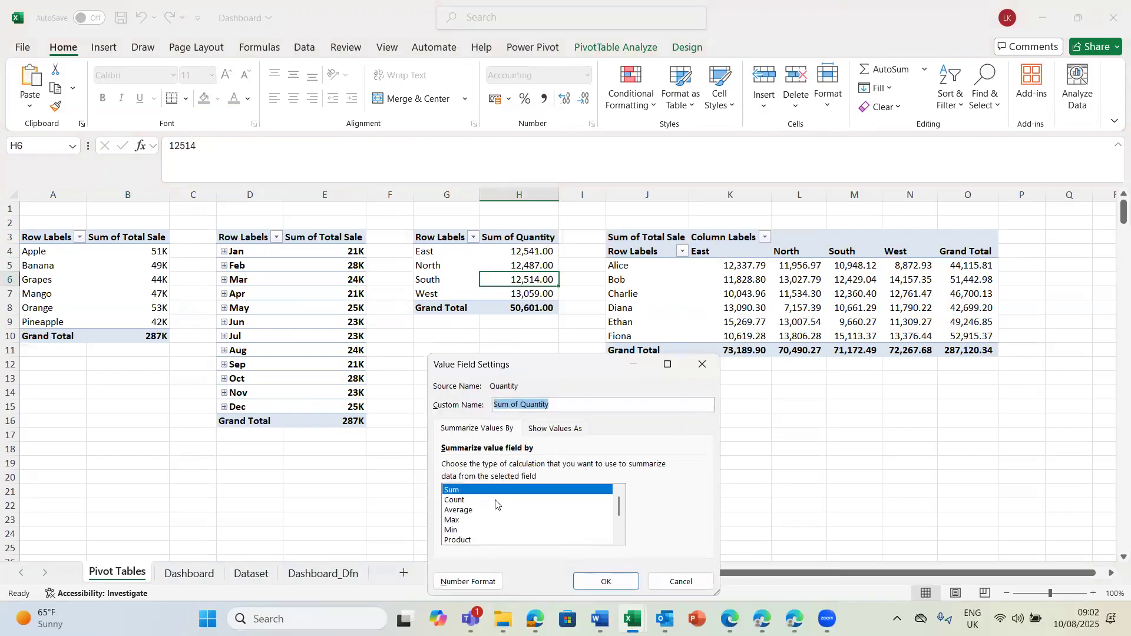
{"action": "left_click", "coordinate": [465, 582]}
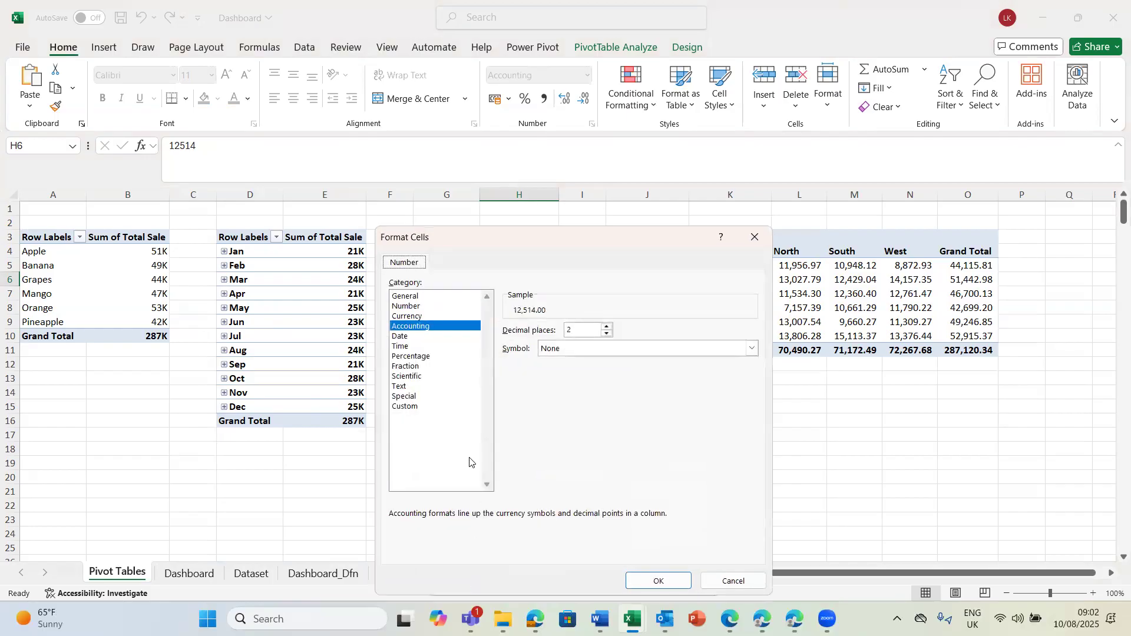
{"action": "left_click", "coordinate": [416, 407]}
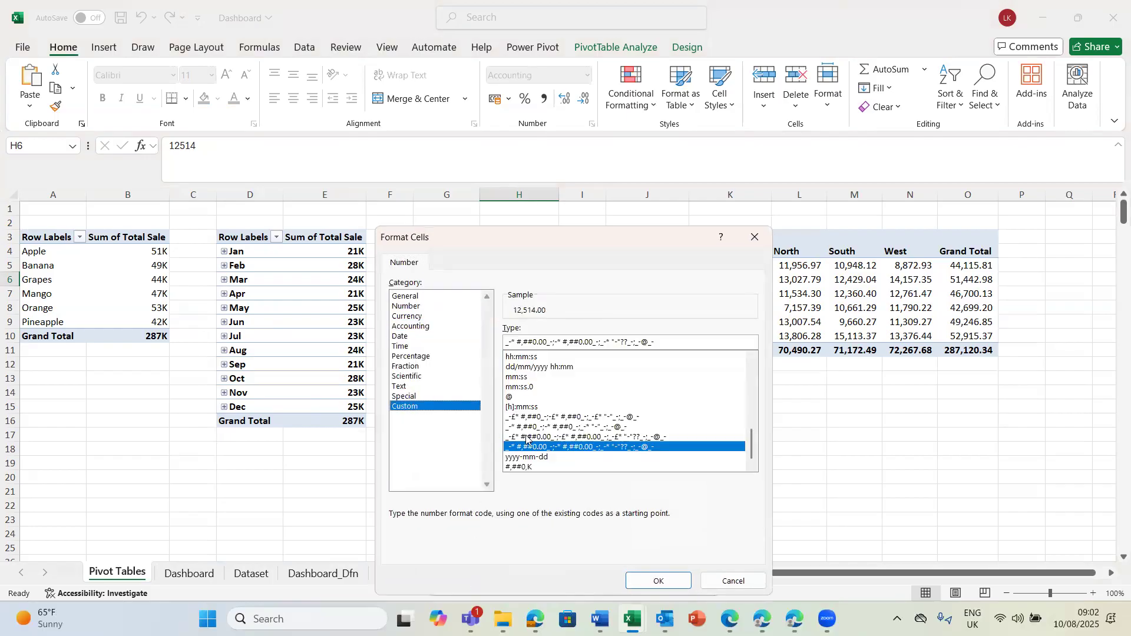
{"action": "left_click", "coordinate": [526, 466]}
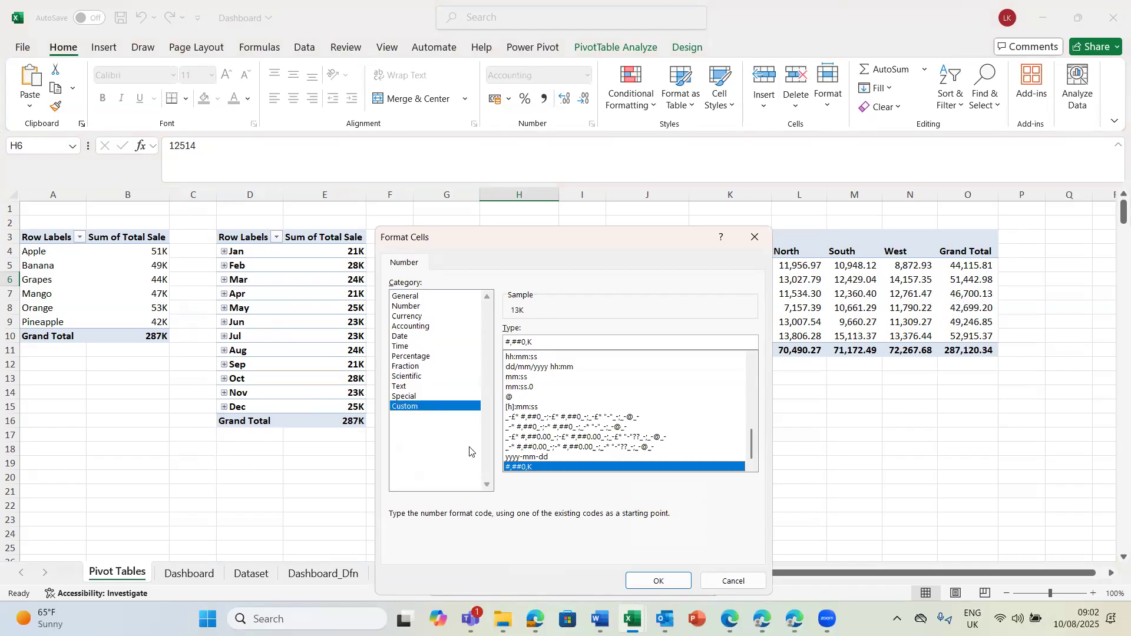
{"action": "left_click", "coordinate": [662, 581]}
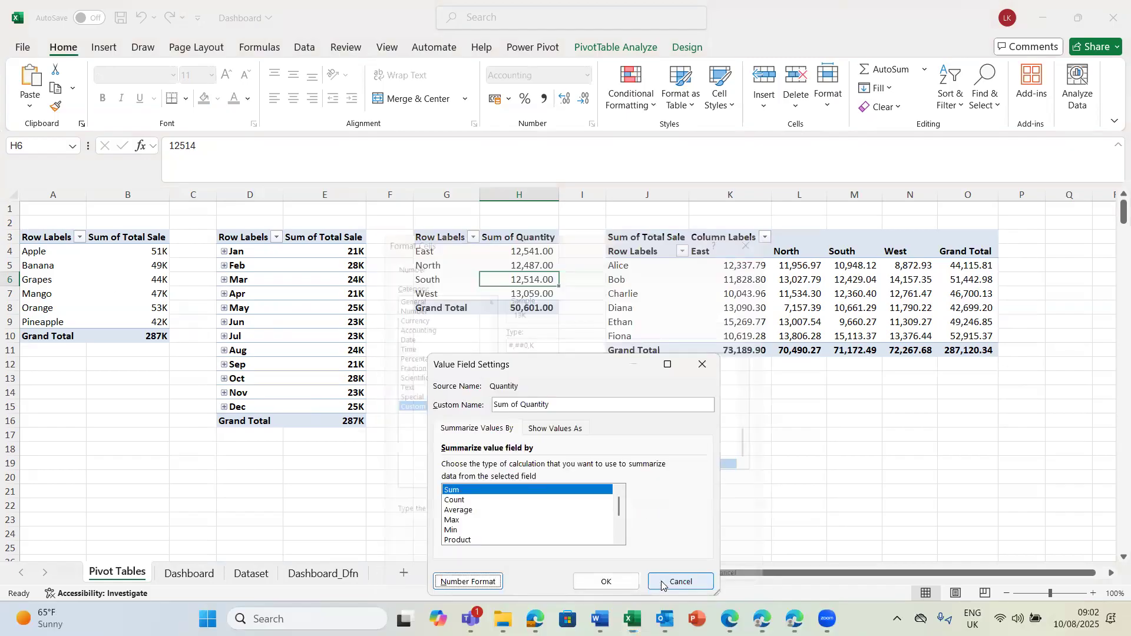
{"action": "left_click", "coordinate": [606, 581]}
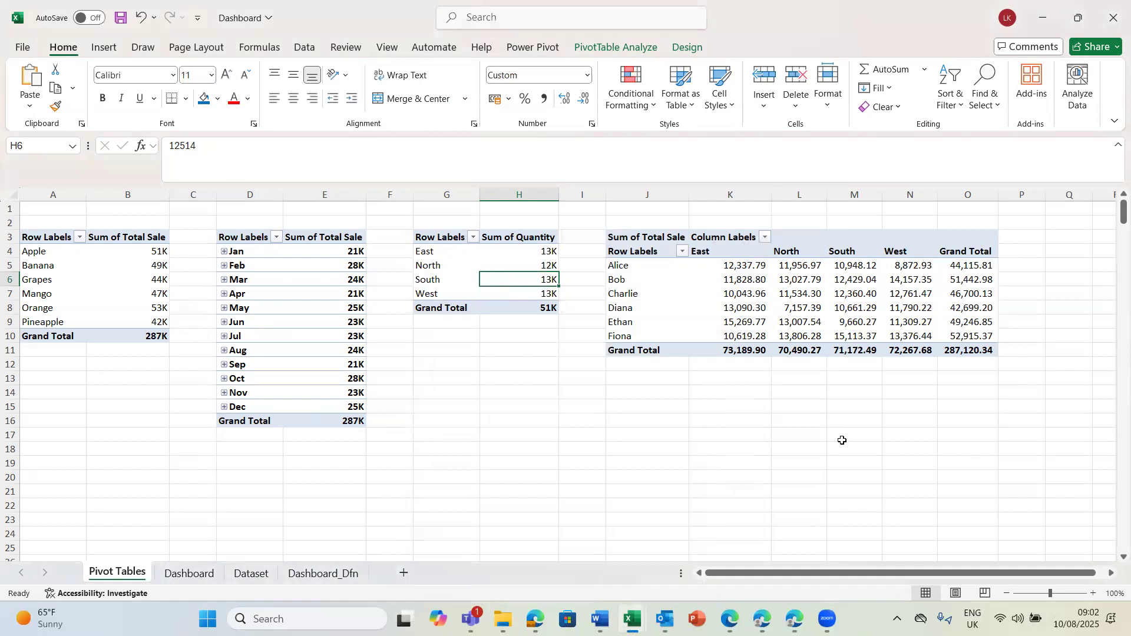
Apply the custom number format #,##0,K to the salesperson-by-region PivotTable's Sum of Total Sale field and return to the Dashboard sheet.
{"action": "left_click", "coordinate": [744, 306]}
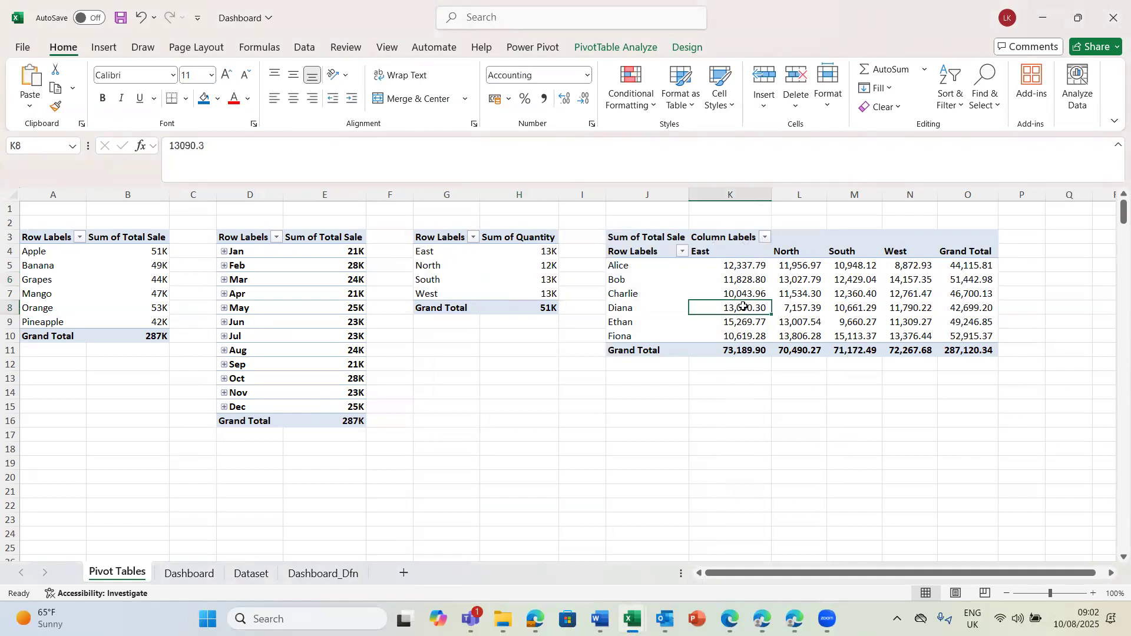
{"action": "right_click", "coordinate": [744, 310]}
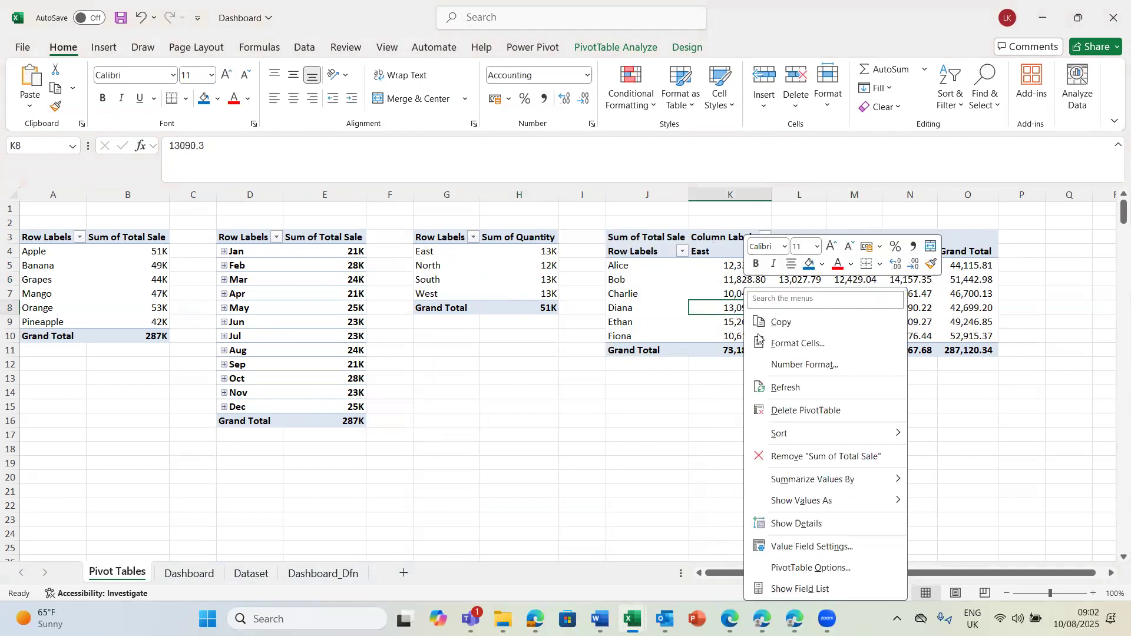
{"action": "left_click", "coordinate": [789, 548]}
{"action": "left_click", "coordinate": [684, 581]}
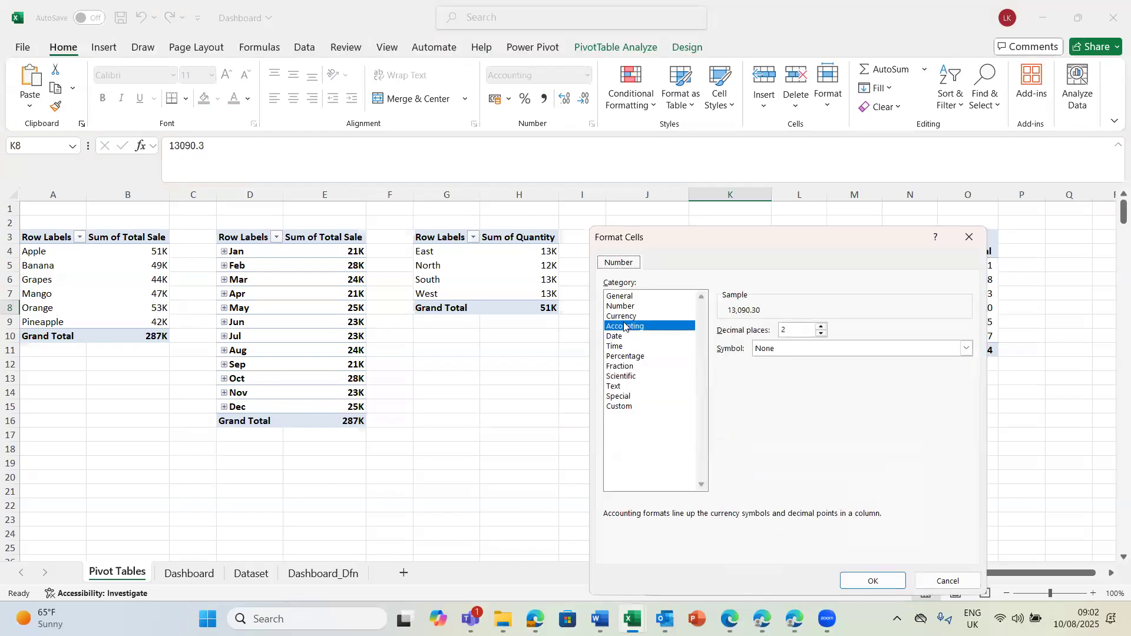
{"action": "left_click", "coordinate": [618, 409]}
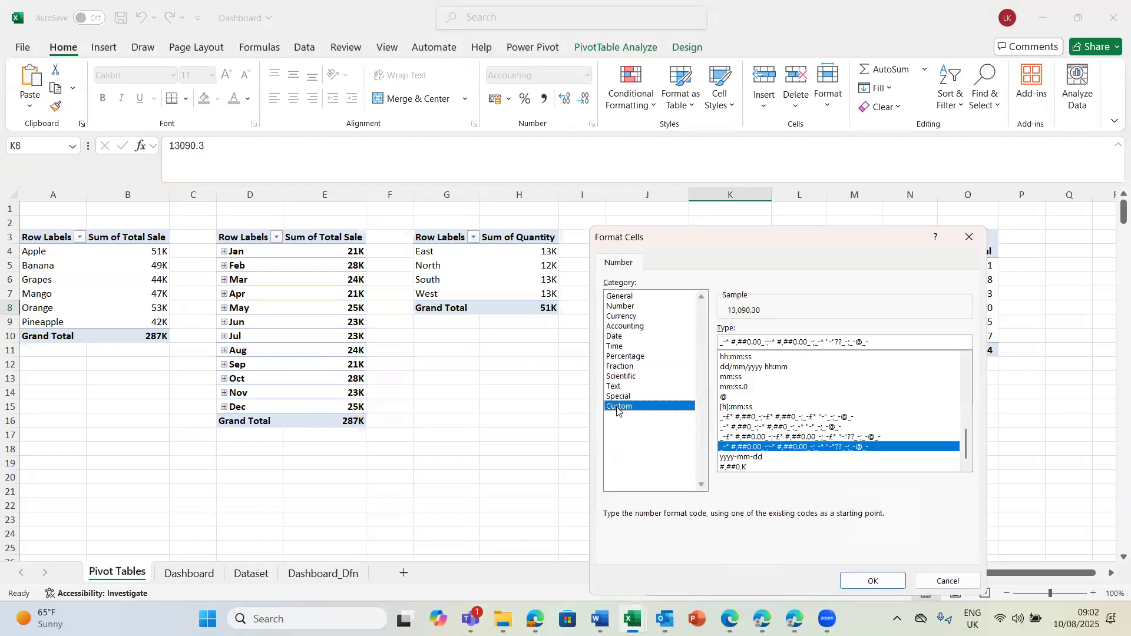
{"action": "left_click", "coordinate": [750, 467]}
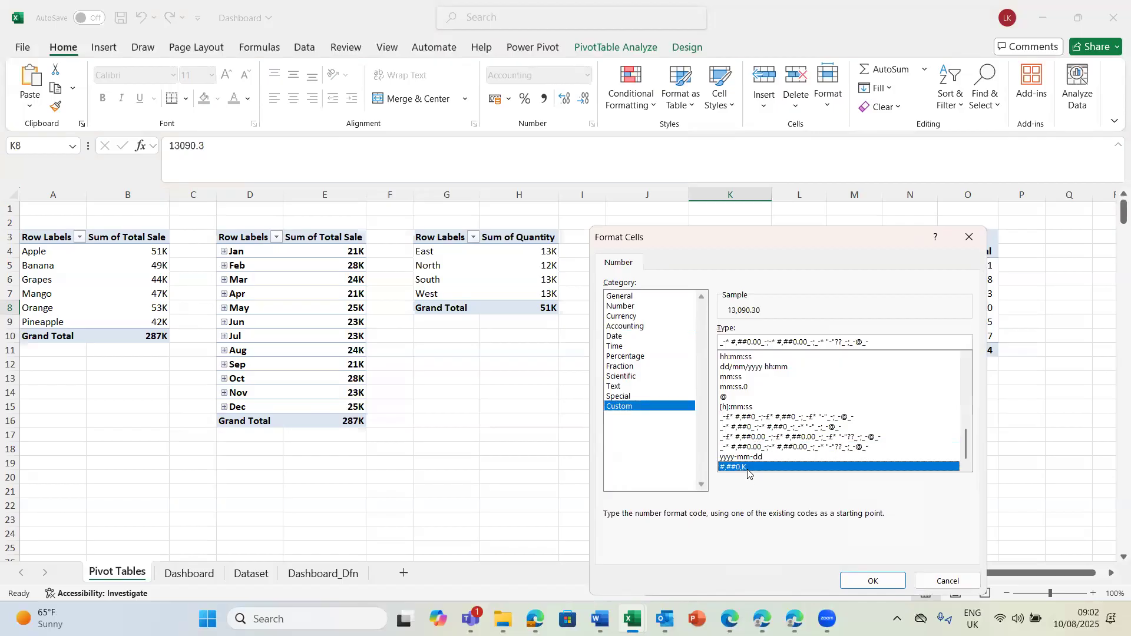
{"action": "left_click", "coordinate": [854, 578]}
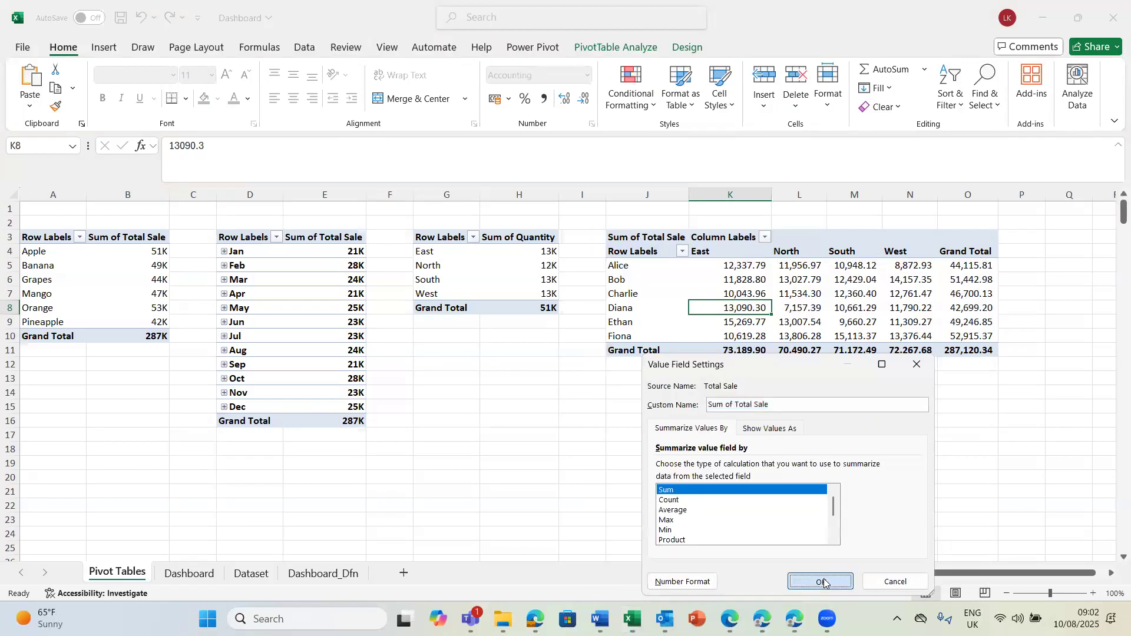
{"action": "left_click", "coordinate": [824, 582]}
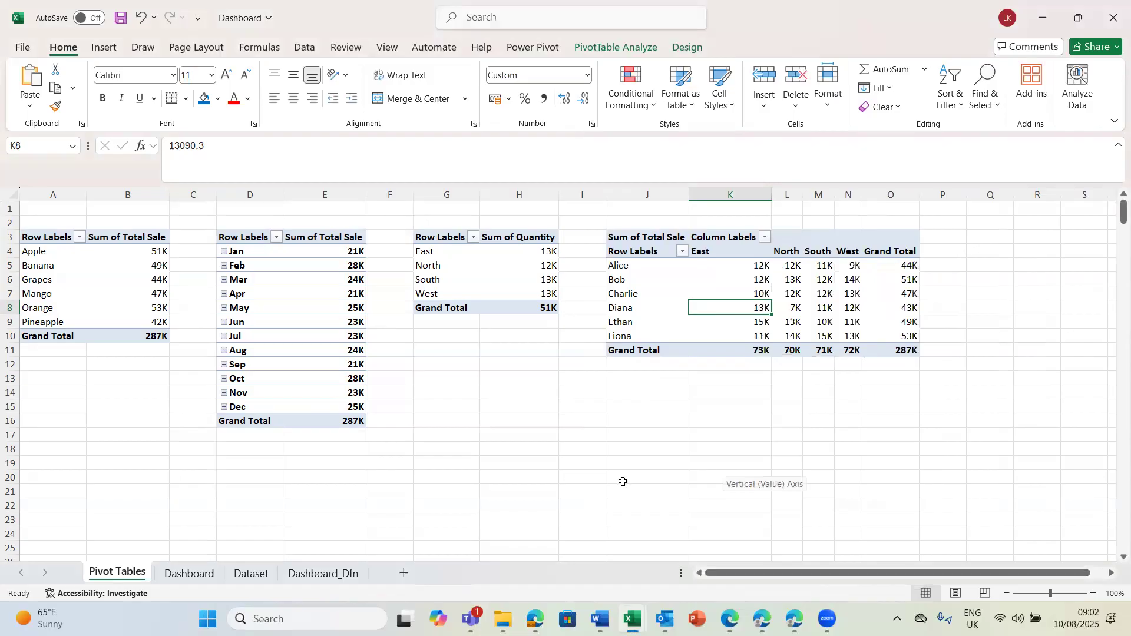
{"action": "left_click", "coordinate": [200, 575]}
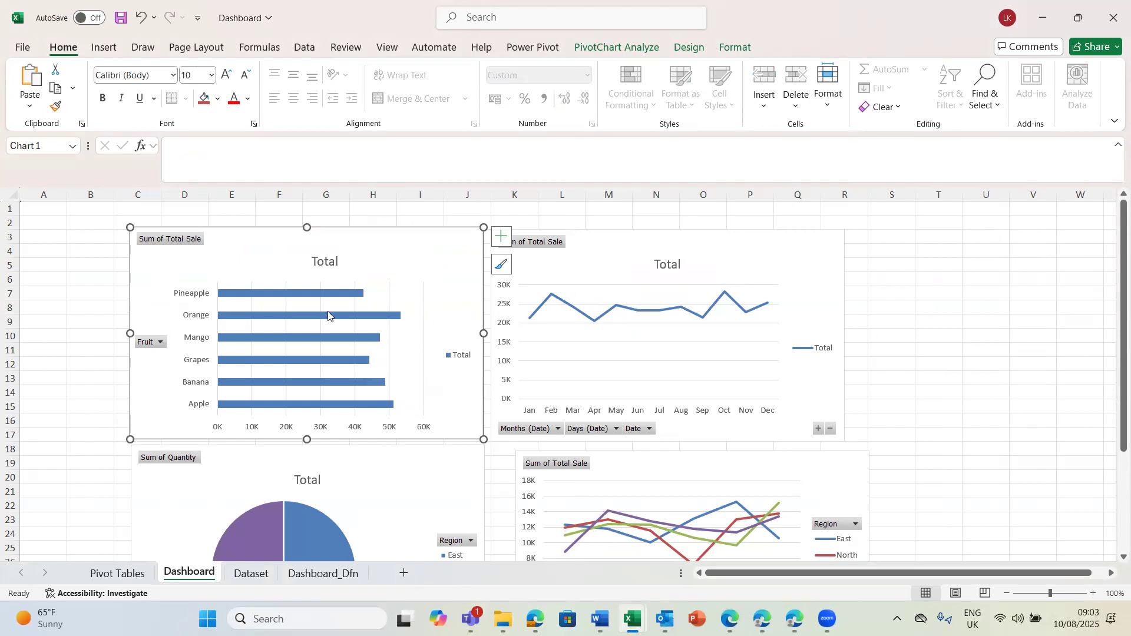
{"action": "left_click", "coordinate": [323, 261]}
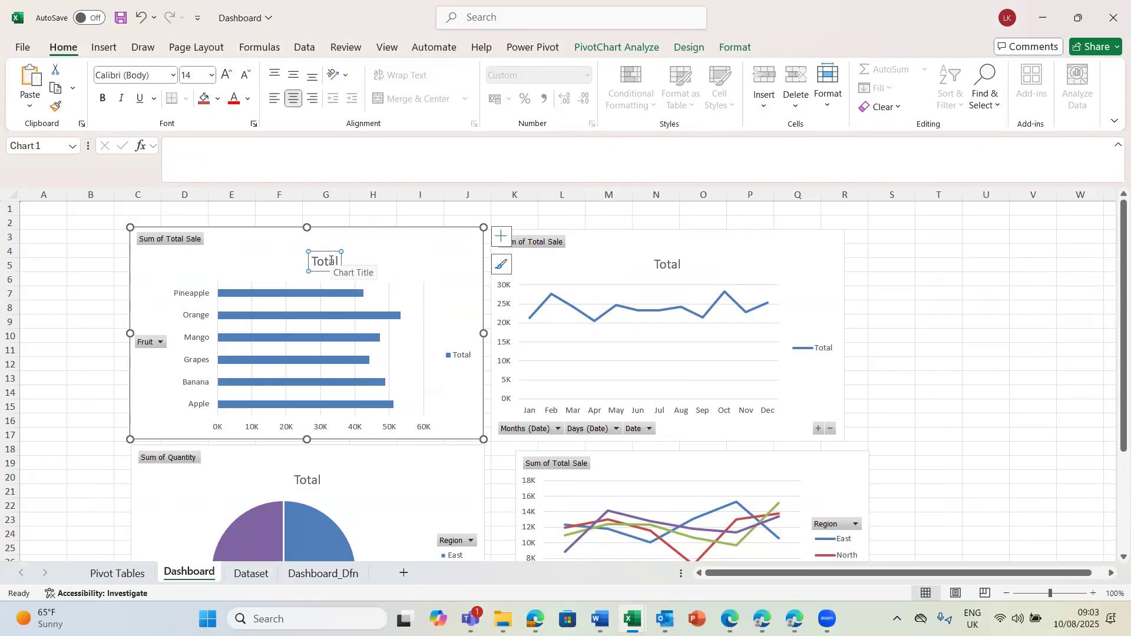
{"action": "key", "text": "Delete"}
{"action": "key", "text": "Delete"}
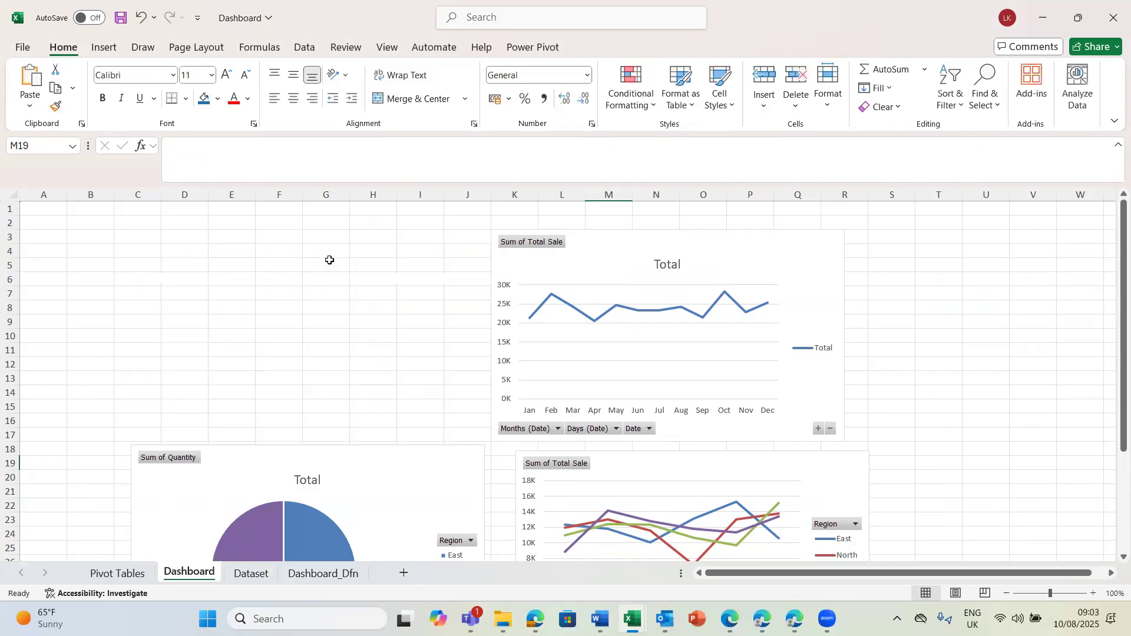
{"action": "key", "text": "ctrl+z"}
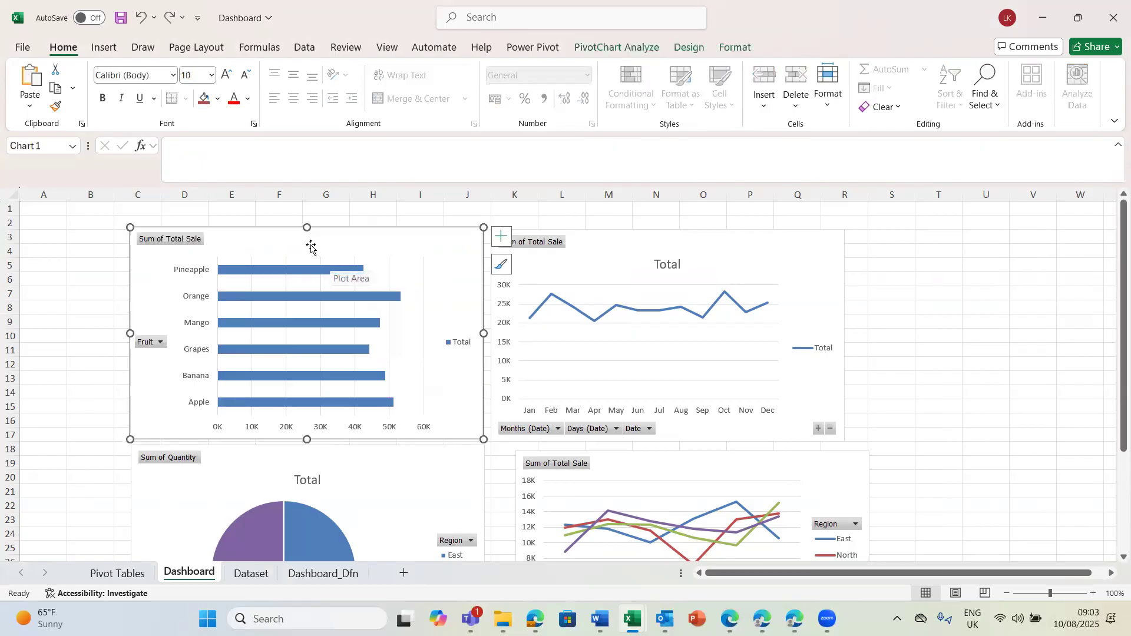
{"action": "key", "text": "ctrl+z"}
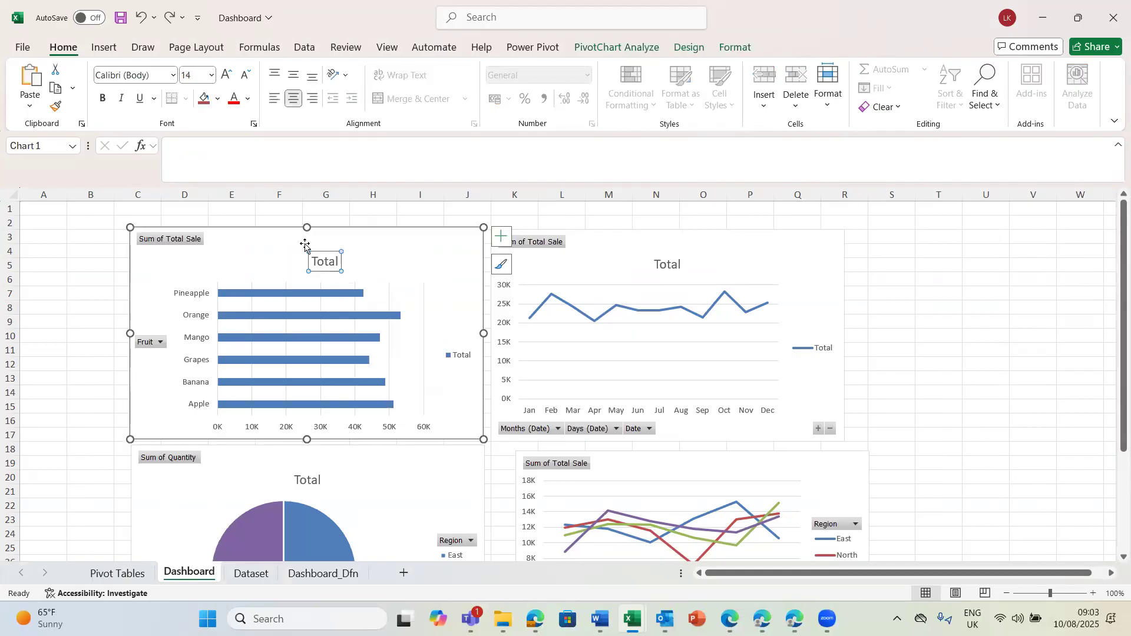
Change the fruit bar chart's title to "Total Sales per Fruit".
{"action": "left_click", "coordinate": [320, 262]}
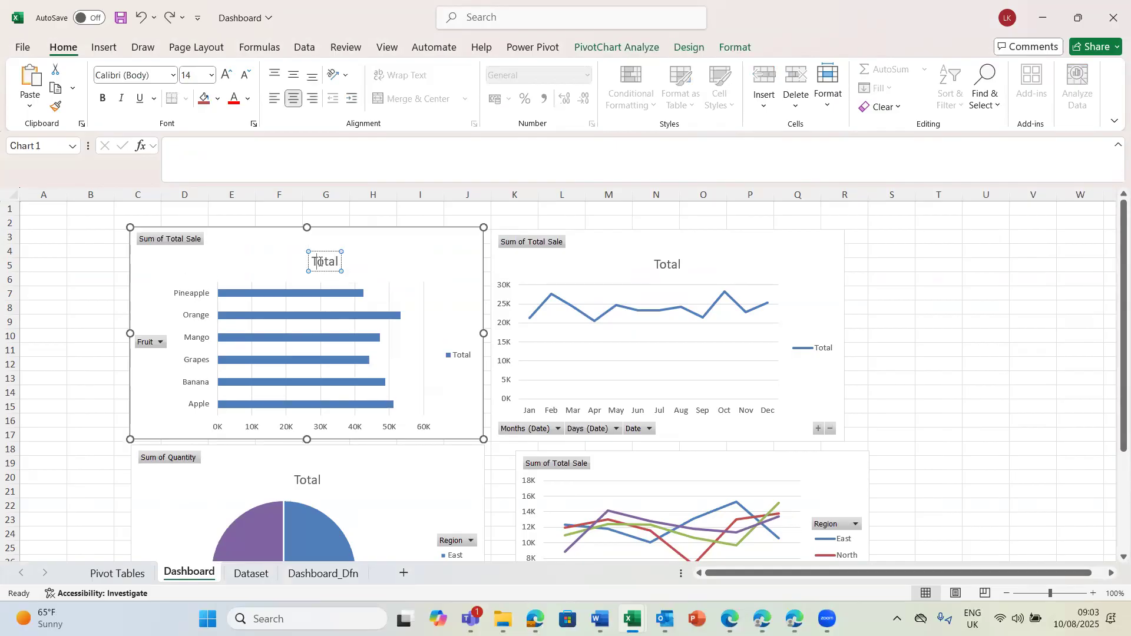
{"action": "key", "text": "Delete"}
{"action": "key", "text": "Delete"}
{"action": "key", "text": "Delete"}
{"action": "key", "text": "Delete"}
{"action": "type", "text": "otal sale"}
{"action": "key", "text": "BackSpace"}
{"action": "key", "text": "BackSpace"}
{"action": "key", "text": "BackSpace"}
{"action": "key", "text": "BackSpace"}
{"action": "key", "text": "BackSpace"}
{"action": "type", "text": "Sal"}
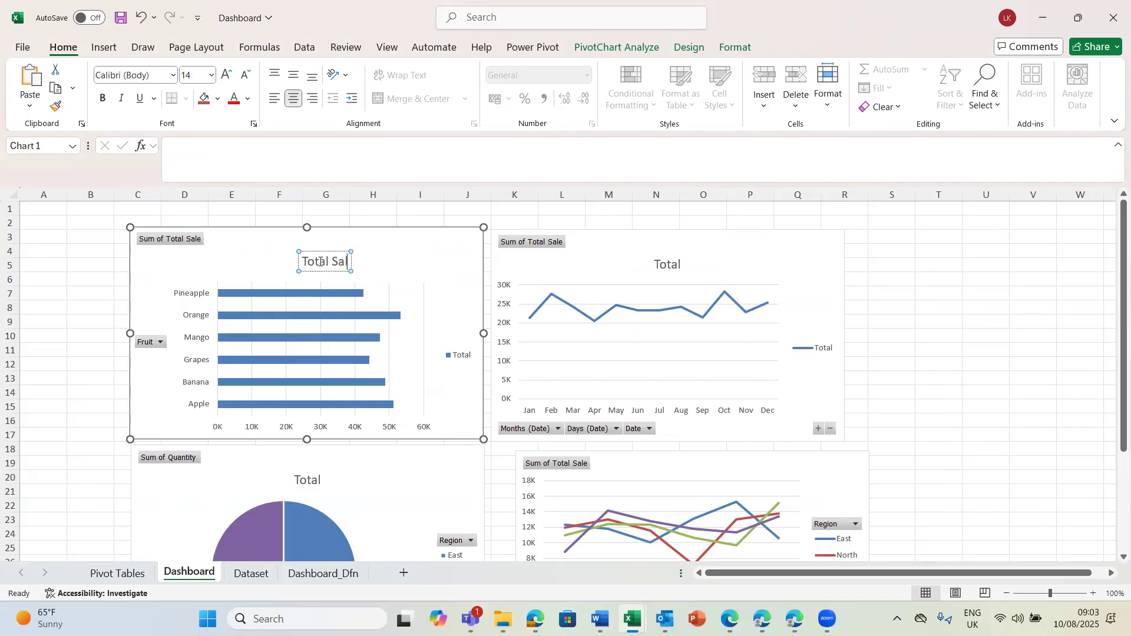
{"action": "type", "text": "es  per"}
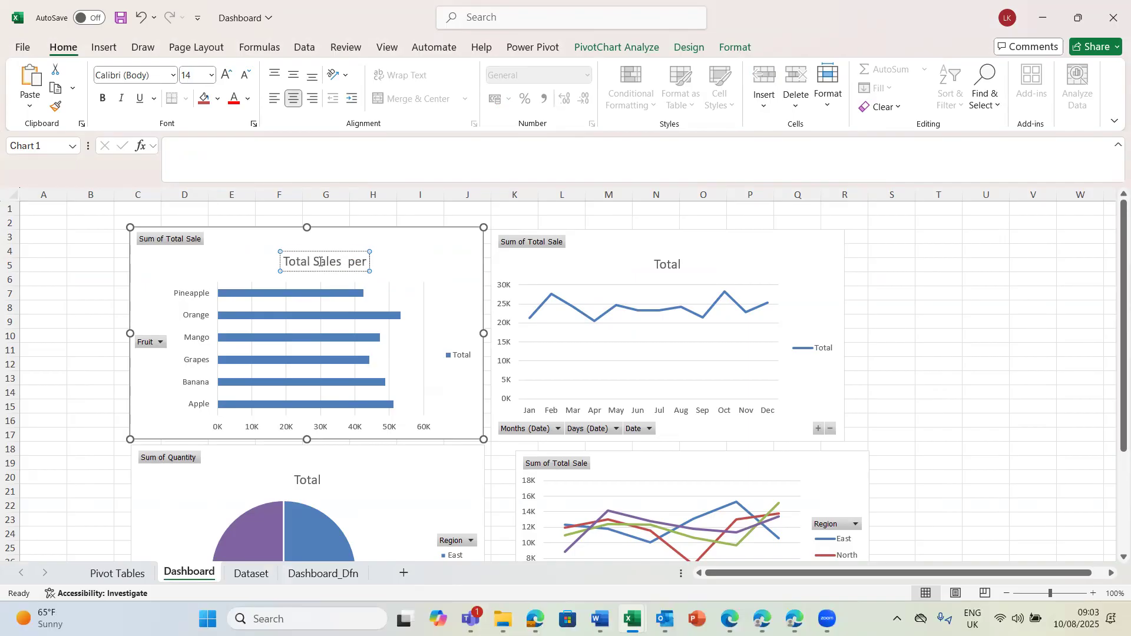
{"action": "type", "text": " Fruit"}
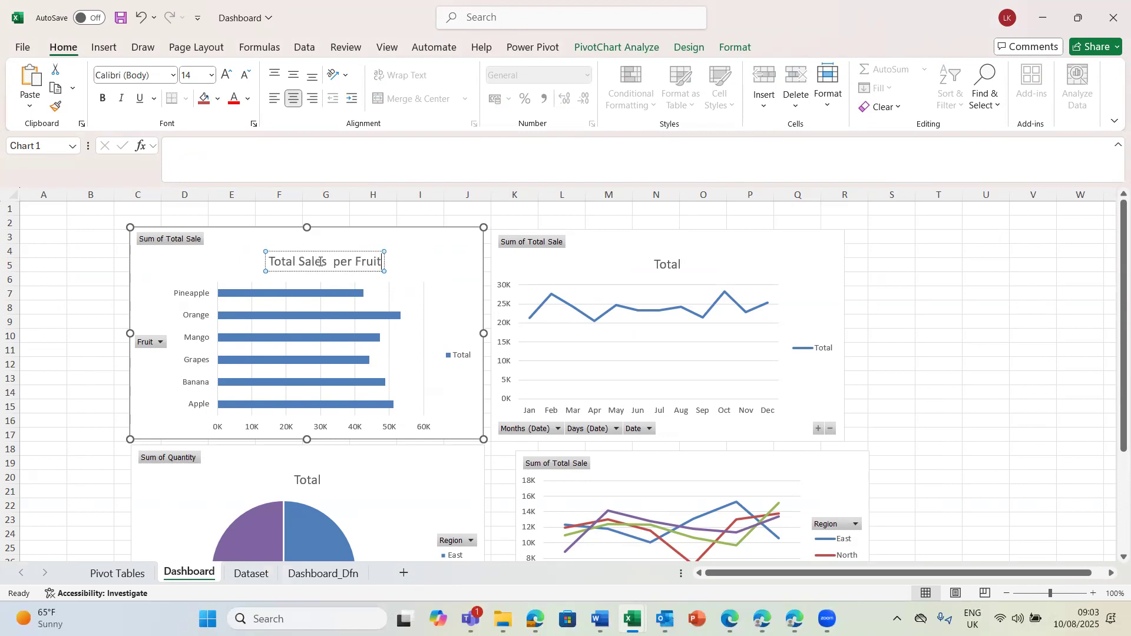
{"action": "left_click", "coordinate": [992, 298]}
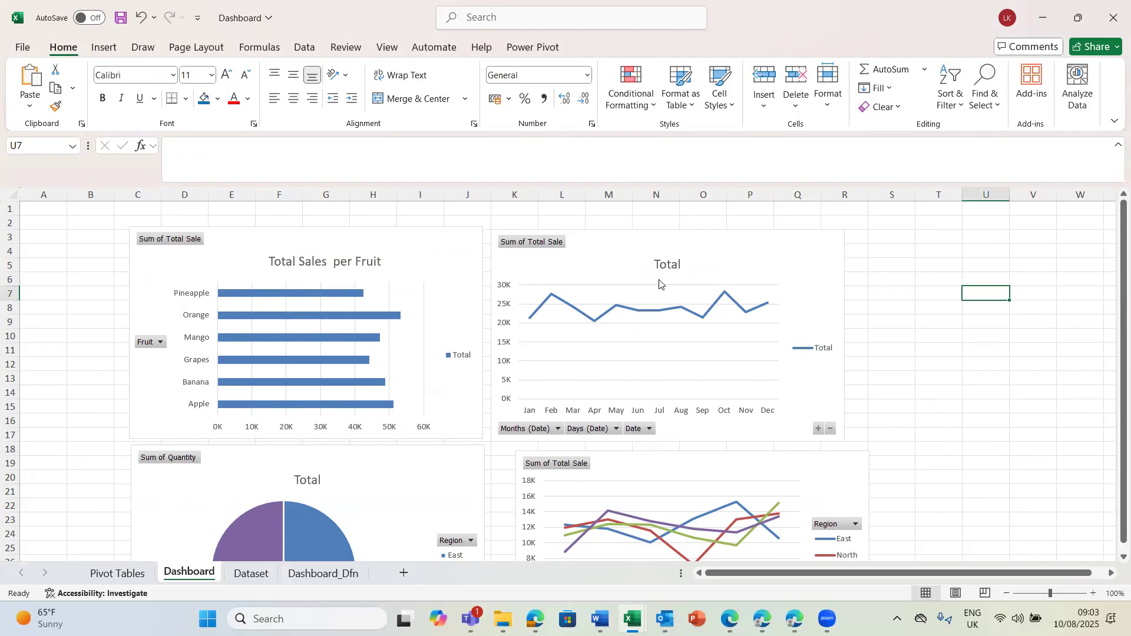
Change the monthly line chart's title to "Total Sales by Month" and delete its legend.
{"action": "left_click", "coordinate": [666, 267]}
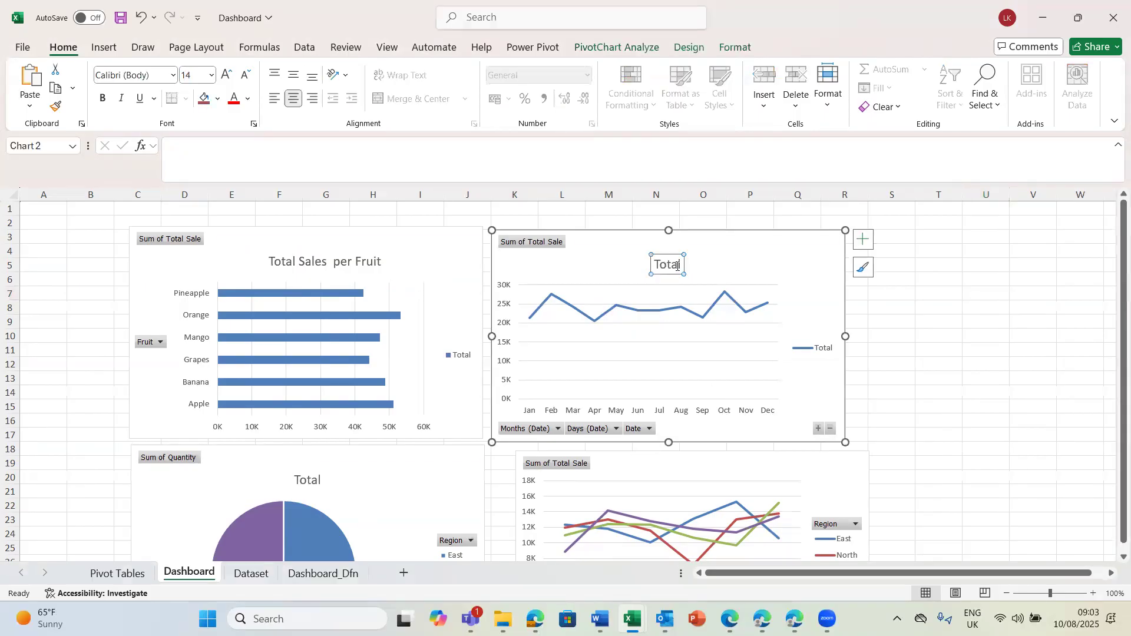
{"action": "left_click", "coordinate": [680, 262]}
{"action": "type", "text": "Sa"}
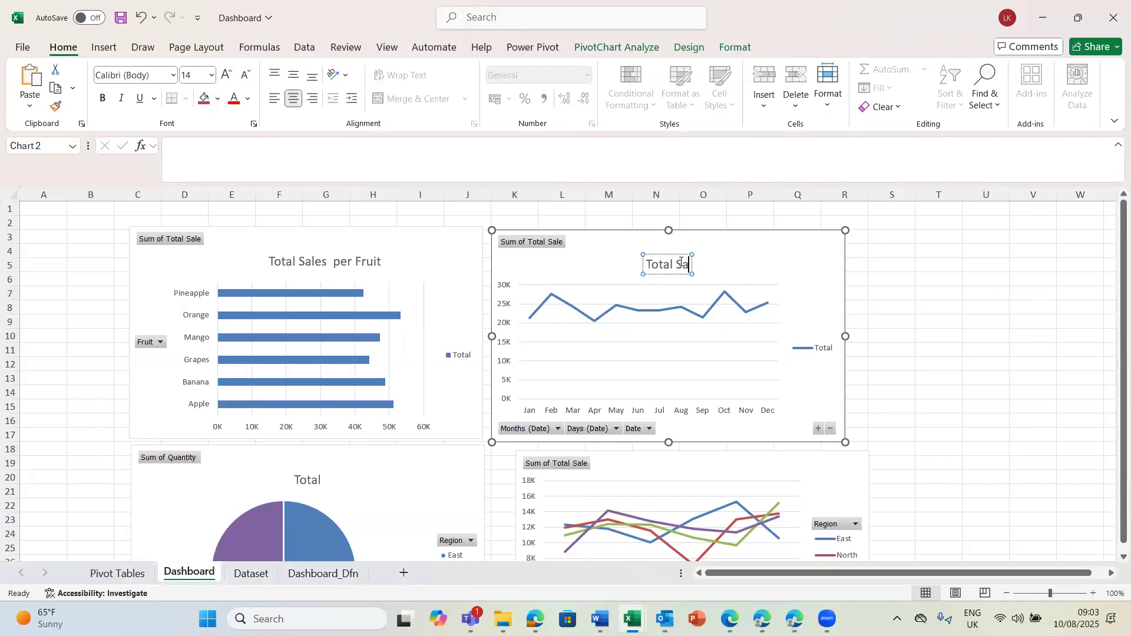
{"action": "type", "text": "les b"}
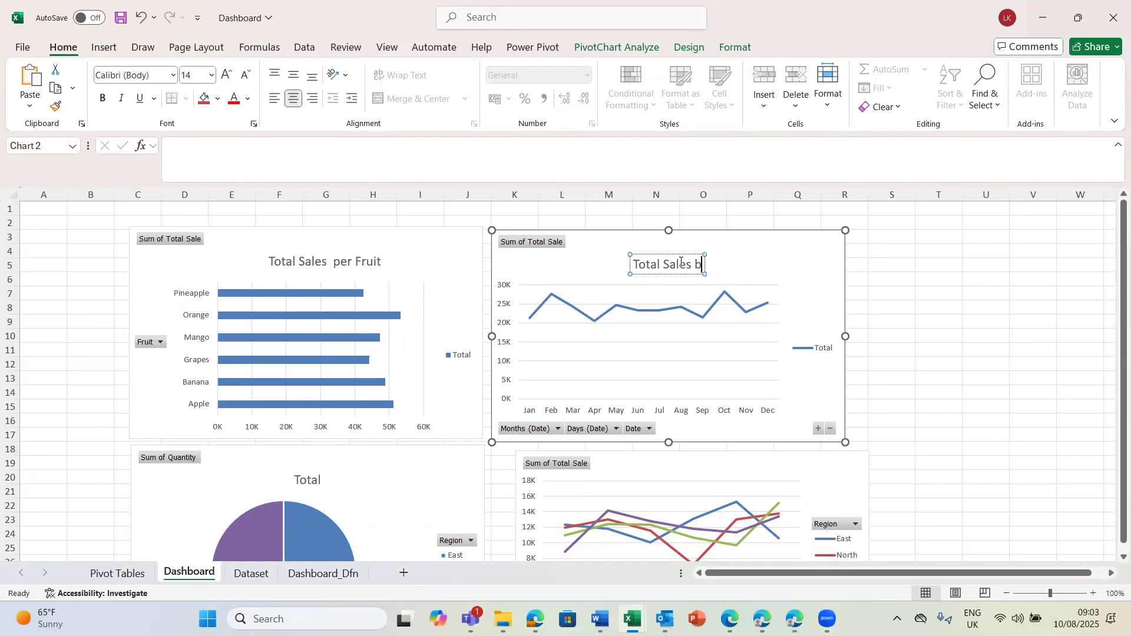
{"action": "type", "text": "y Month"}
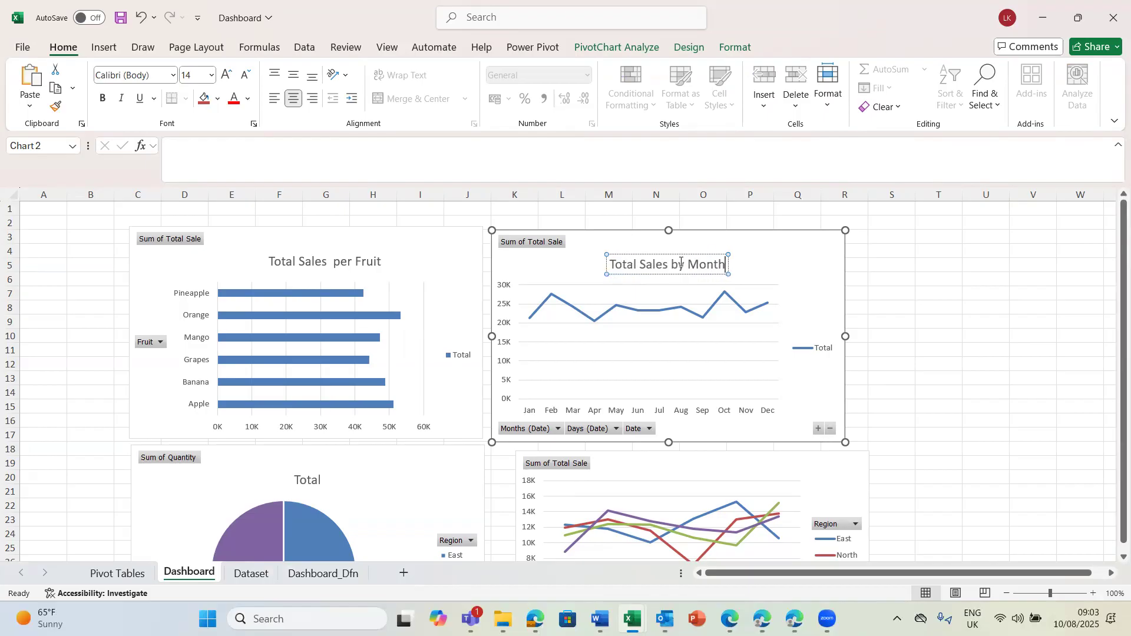
{"action": "left_click", "coordinate": [919, 349]}
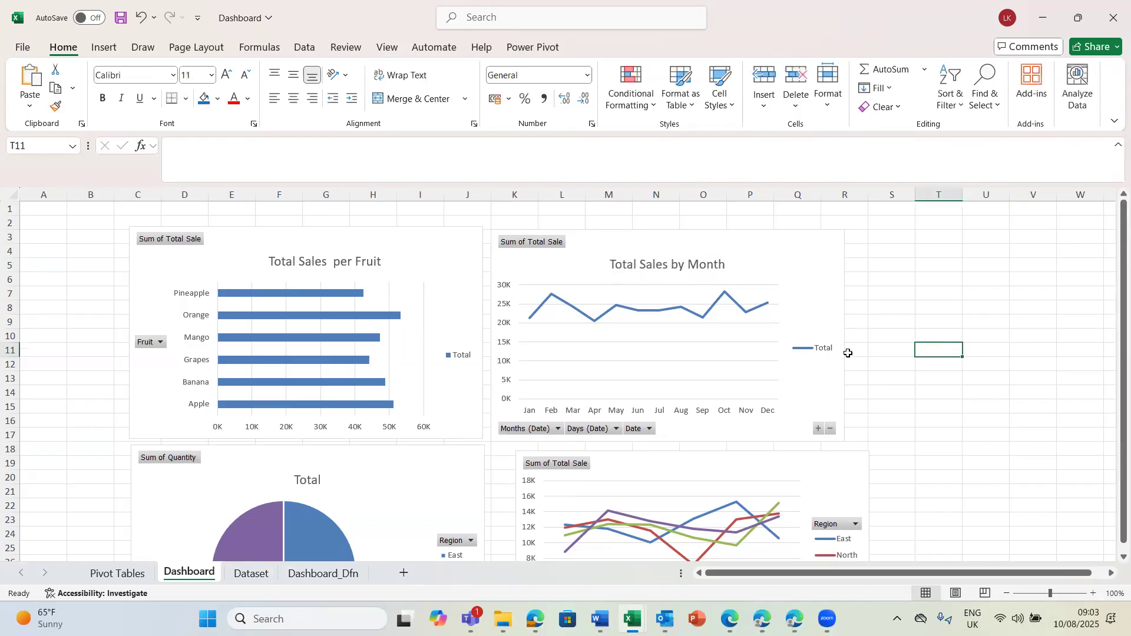
{"action": "left_click", "coordinate": [823, 348]}
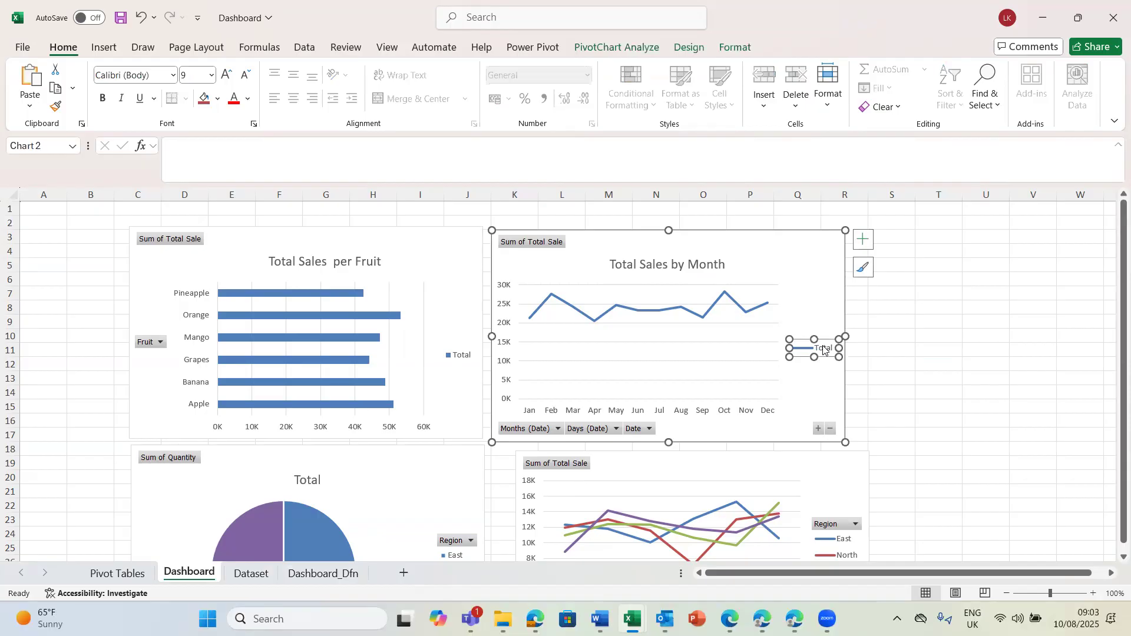
{"action": "key", "text": "Delete"}
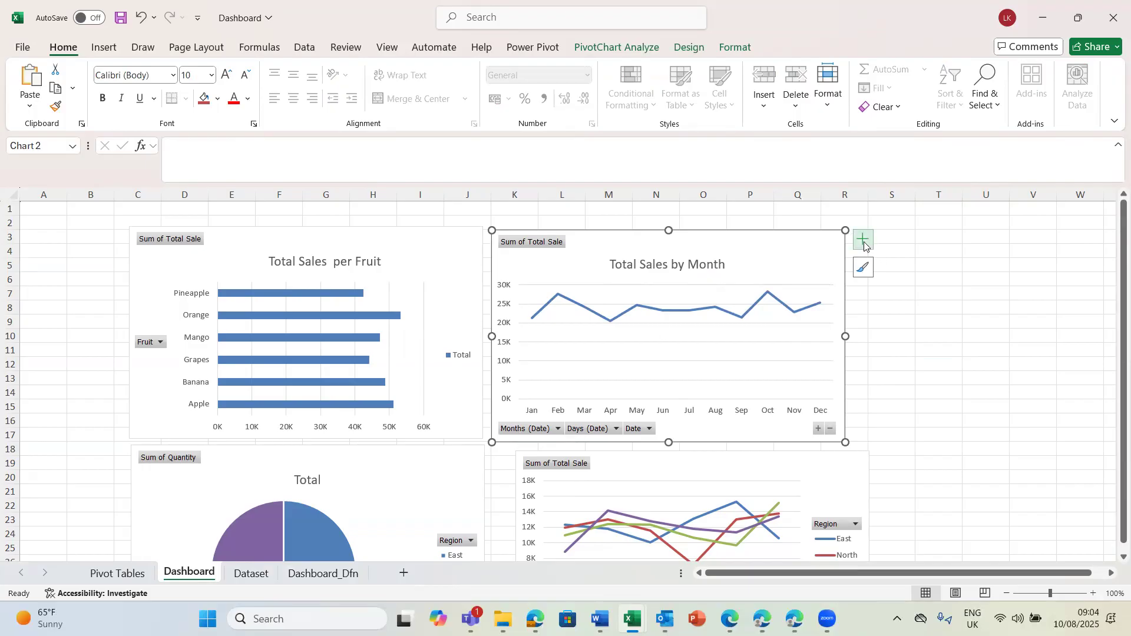
{"action": "right_click", "coordinate": [523, 431]}
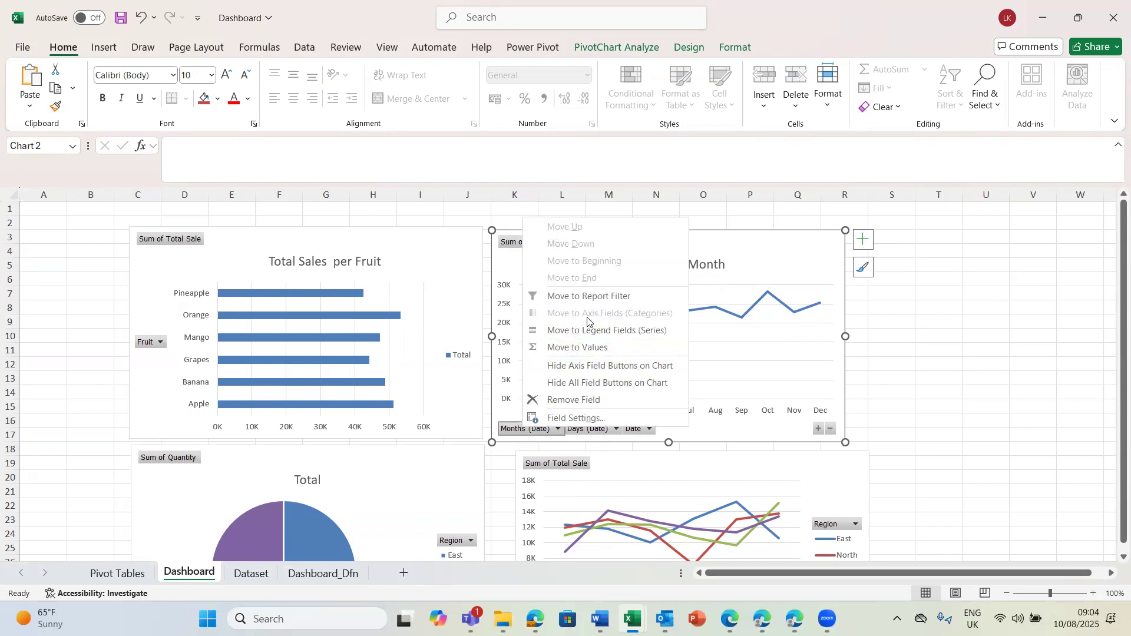
{"action": "left_click", "coordinate": [570, 401]}
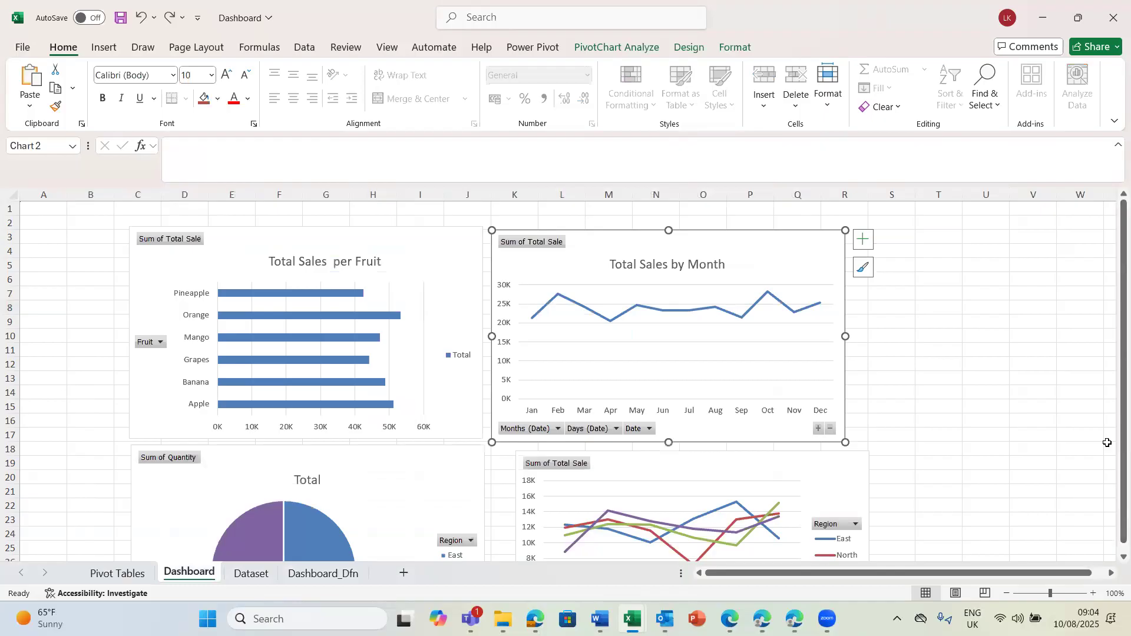
{"action": "scroll", "coordinate": [1115, 560], "scroll_direction": "down", "scroll_amount": 2}
{"action": "scroll", "coordinate": [1116, 559], "scroll_direction": "down", "scroll_amount": 1}
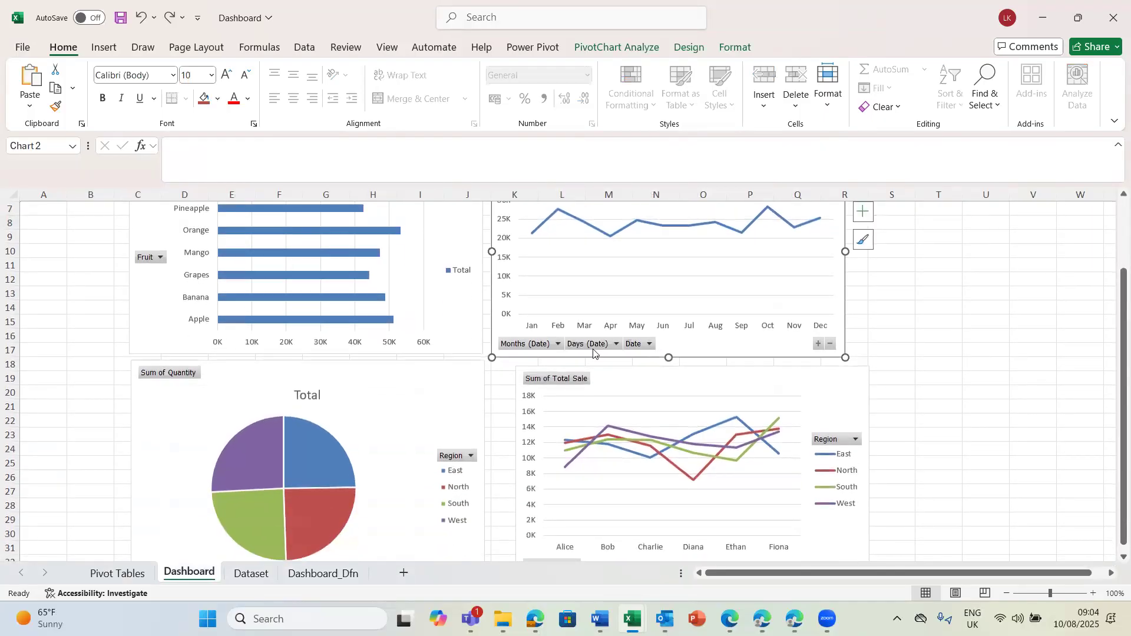
{"action": "left_click", "coordinate": [650, 344]}
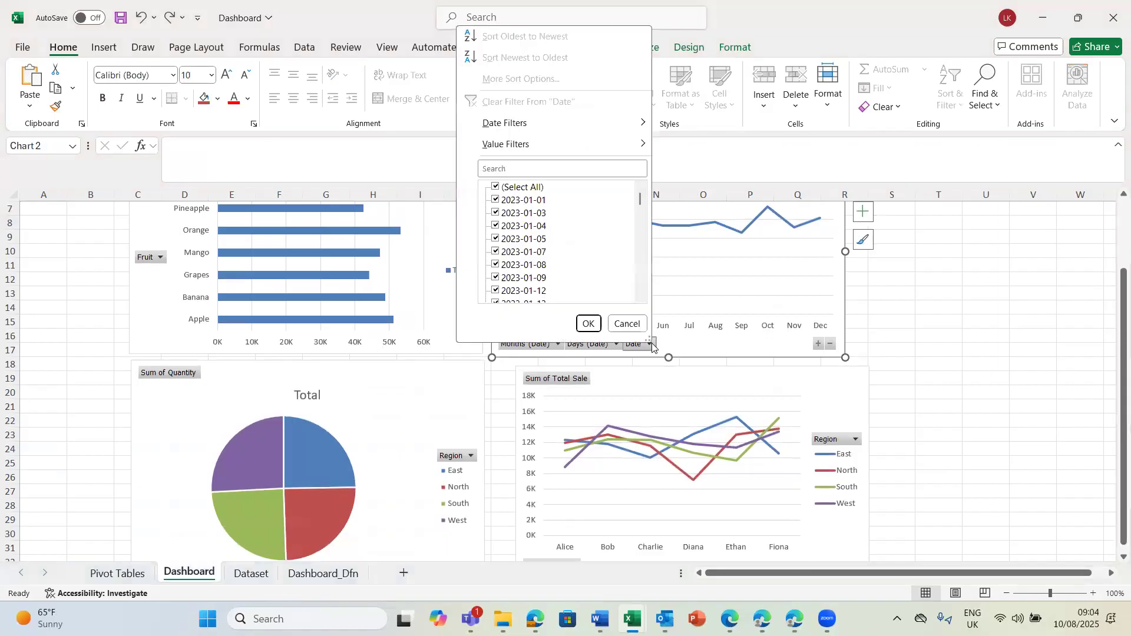
{"action": "left_click", "coordinate": [691, 343]}
Hide the axis field buttons on the Total Sales by Month chart.
{"action": "right_click", "coordinate": [539, 347]}
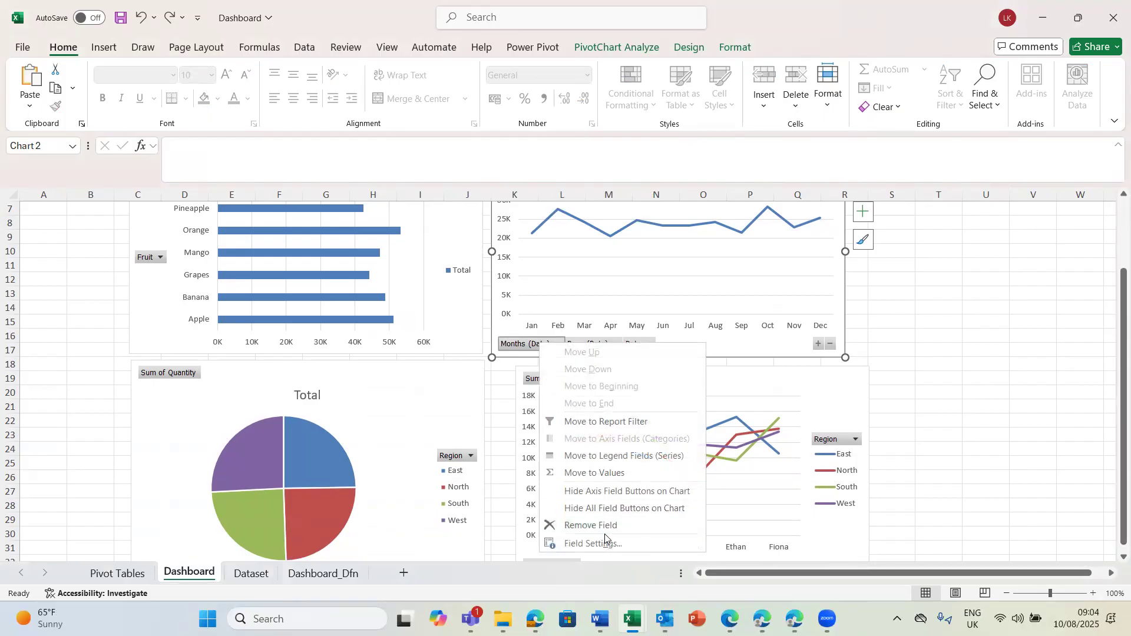
{"action": "left_click", "coordinate": [595, 497]}
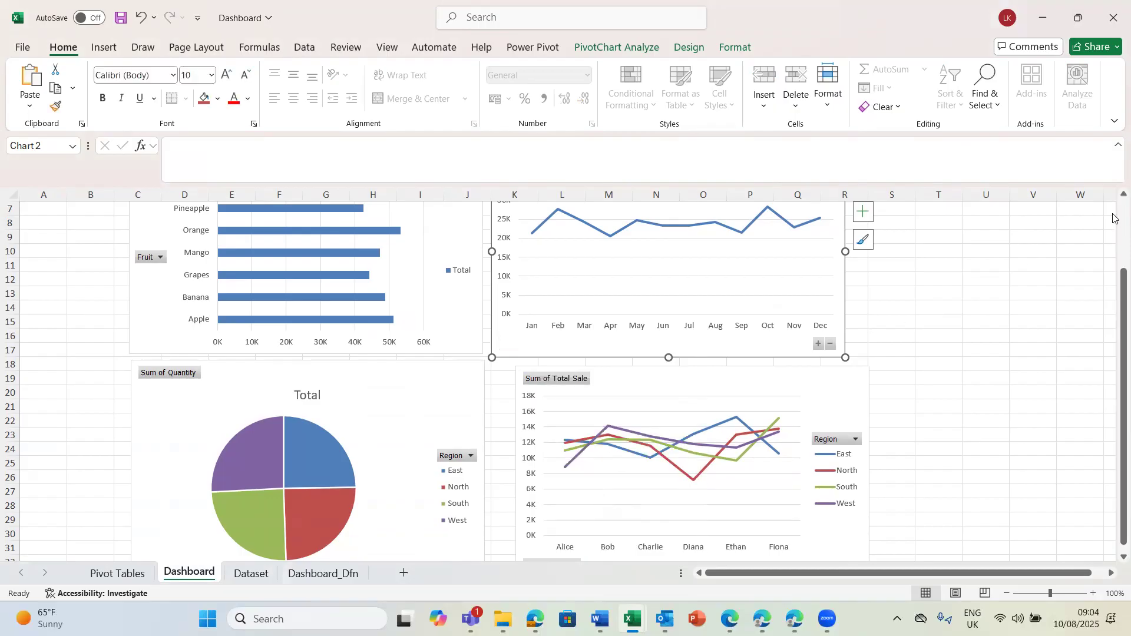
{"action": "scroll", "coordinate": [1116, 197], "scroll_direction": "up", "scroll_amount": 2}
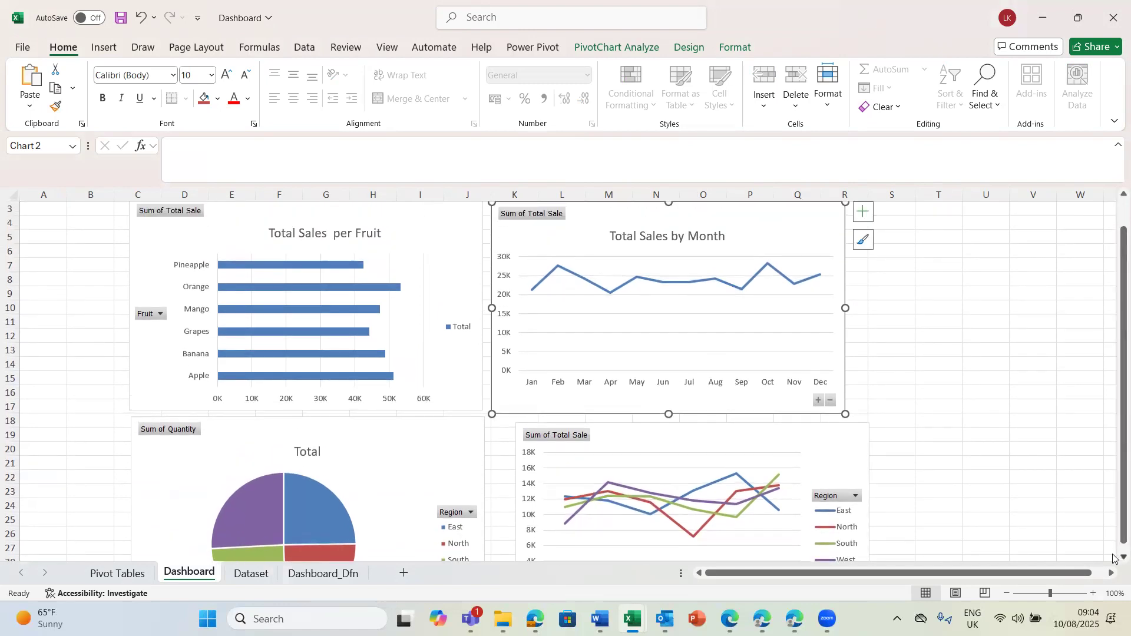
Change the region pie chart's title to "Total Sales by Region".
{"action": "scroll", "coordinate": [1114, 558], "scroll_direction": "down", "scroll_amount": 3}
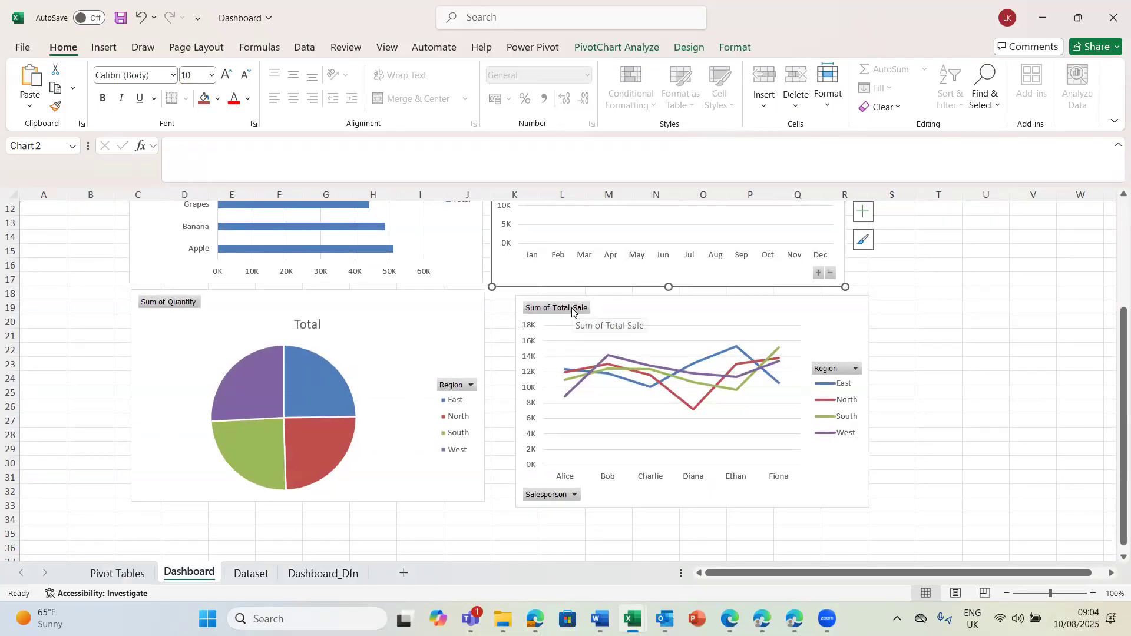
{"action": "left_click", "coordinate": [641, 319]}
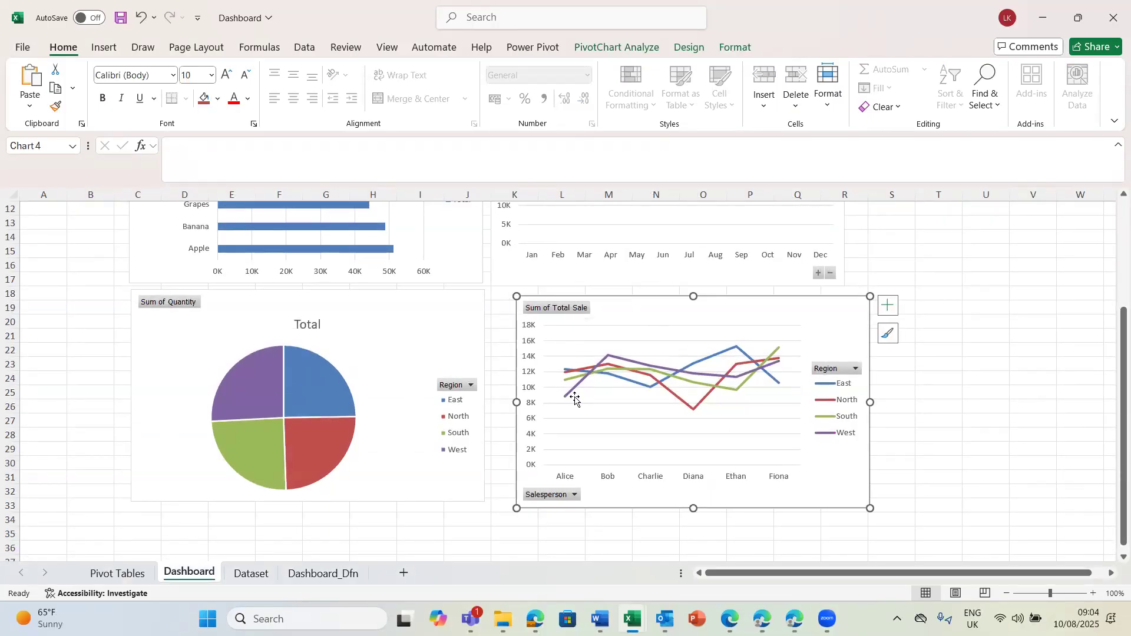
{"action": "left_click", "coordinate": [311, 327]}
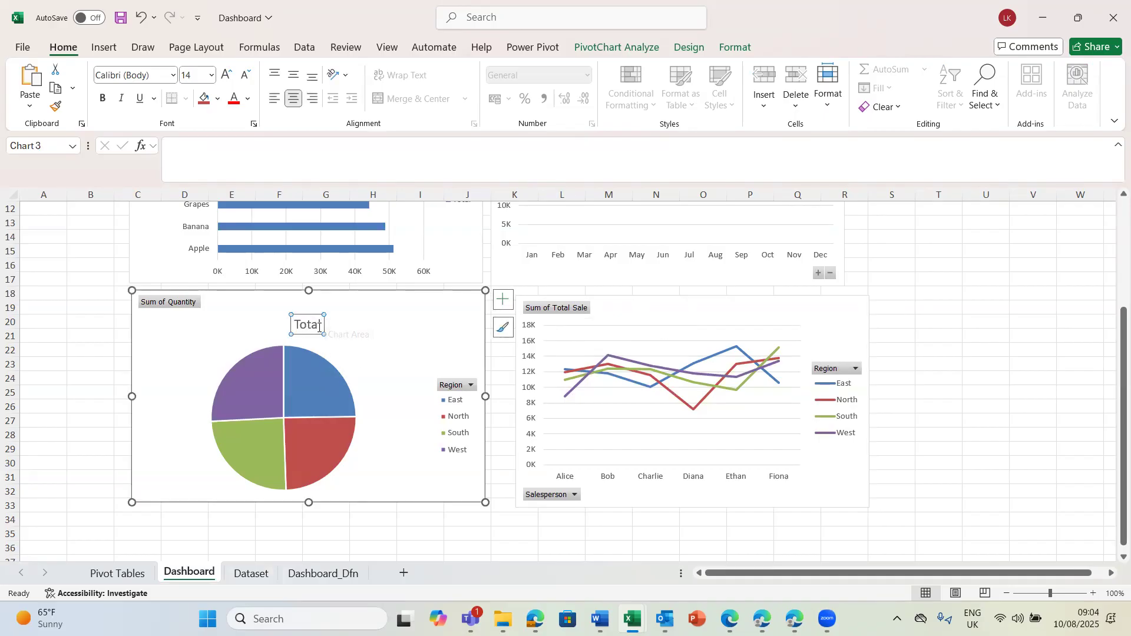
{"action": "left_click", "coordinate": [321, 325]}
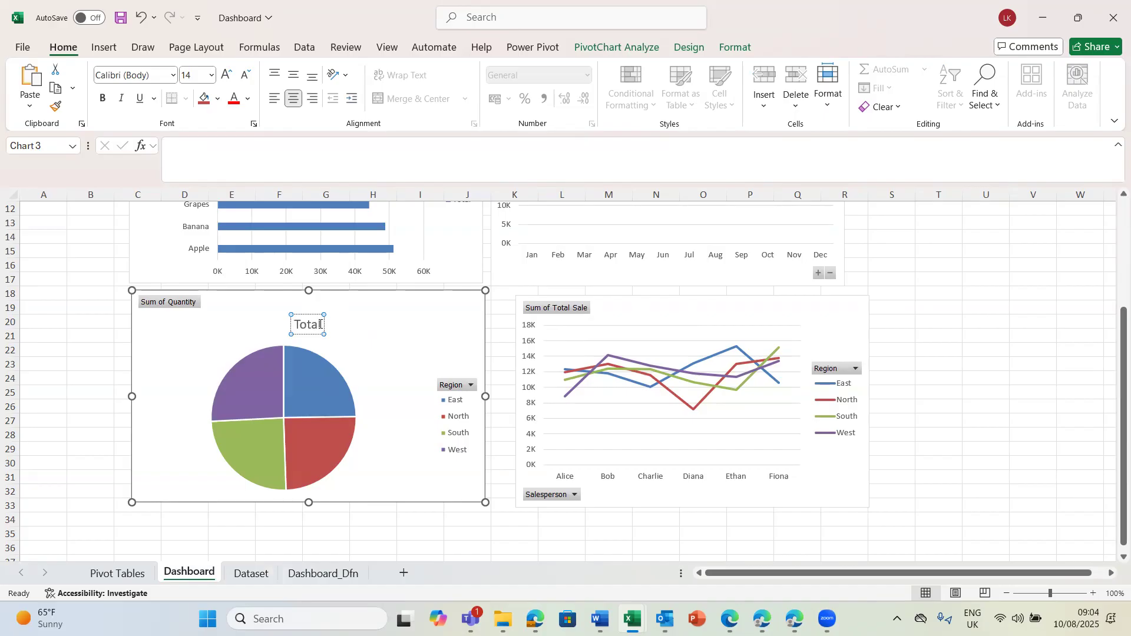
{"action": "type", "text": "Sale"}
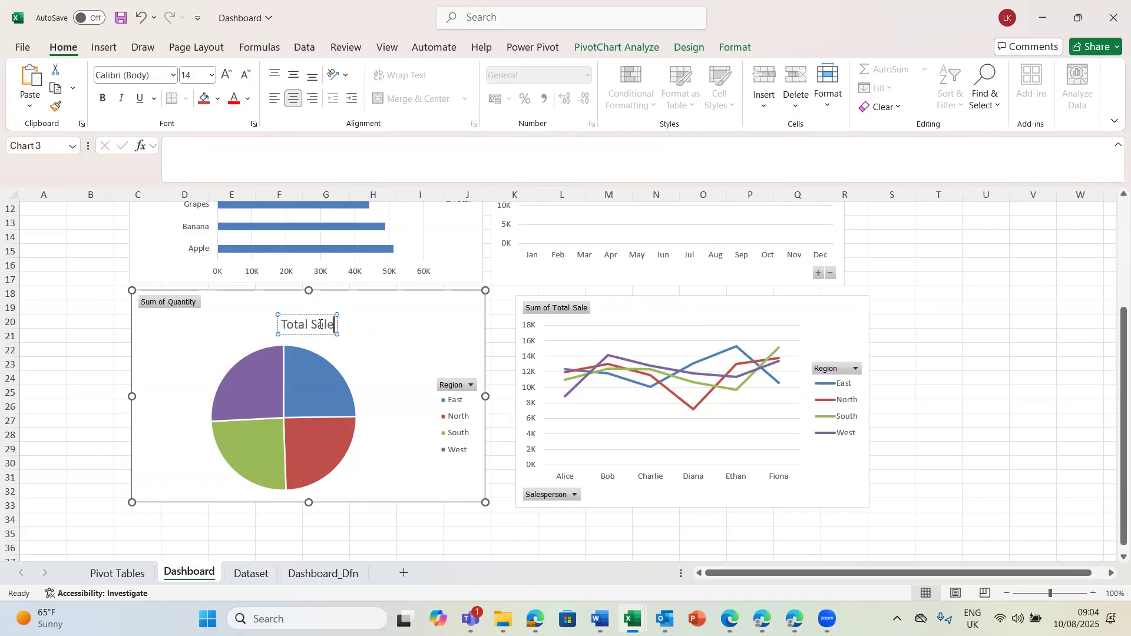
{"action": "type", "text": "s by"}
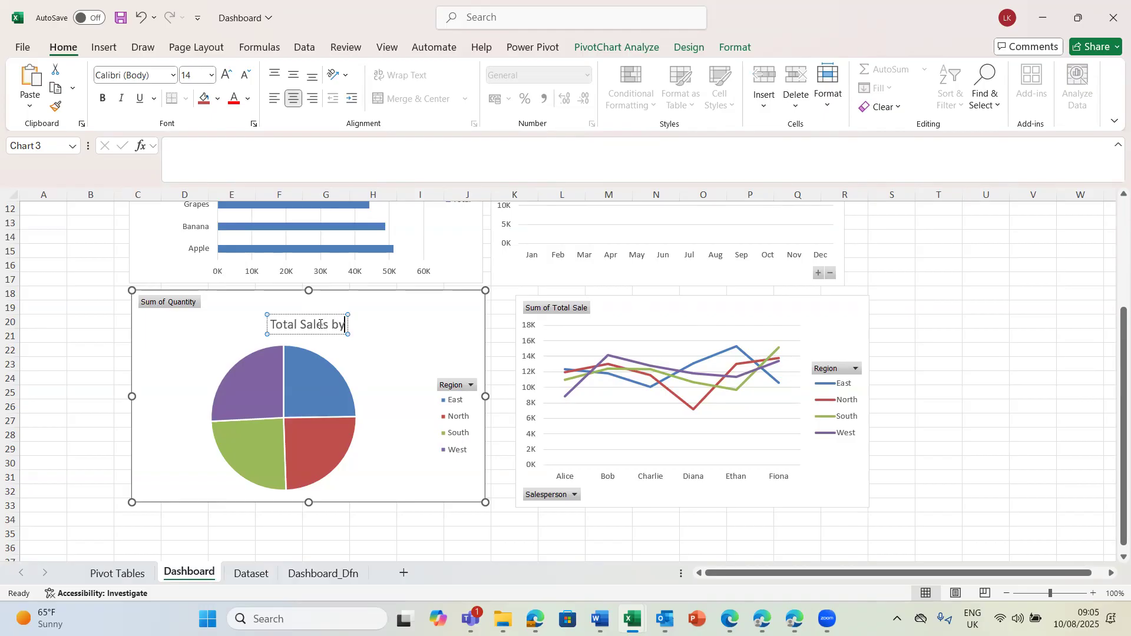
{"action": "type", "text": " Reg"}
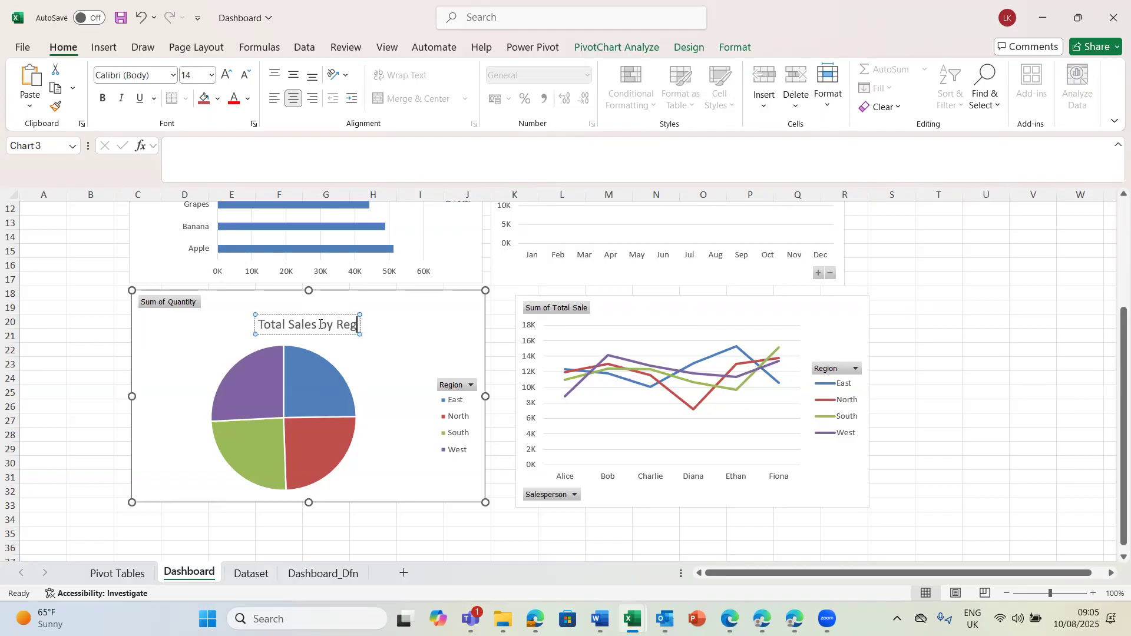
{"action": "type", "text": "ion"}
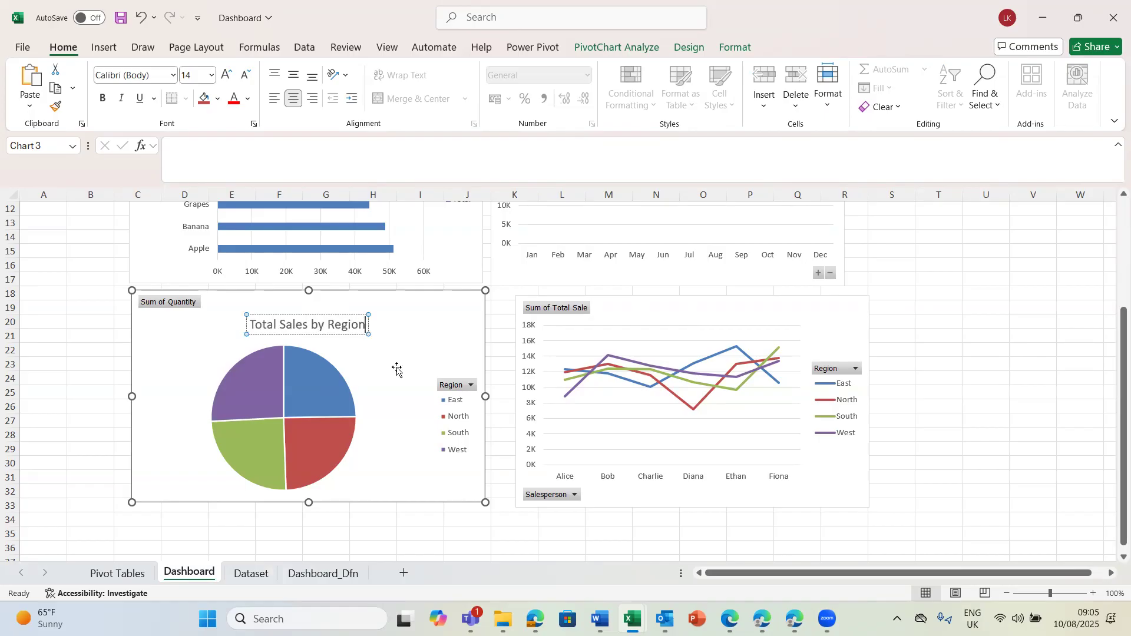
{"action": "left_click", "coordinate": [397, 370]}
Hide the value field button on the Total Sales by Region pie chart and add data labels to its slices.
{"action": "right_click", "coordinate": [167, 305]}
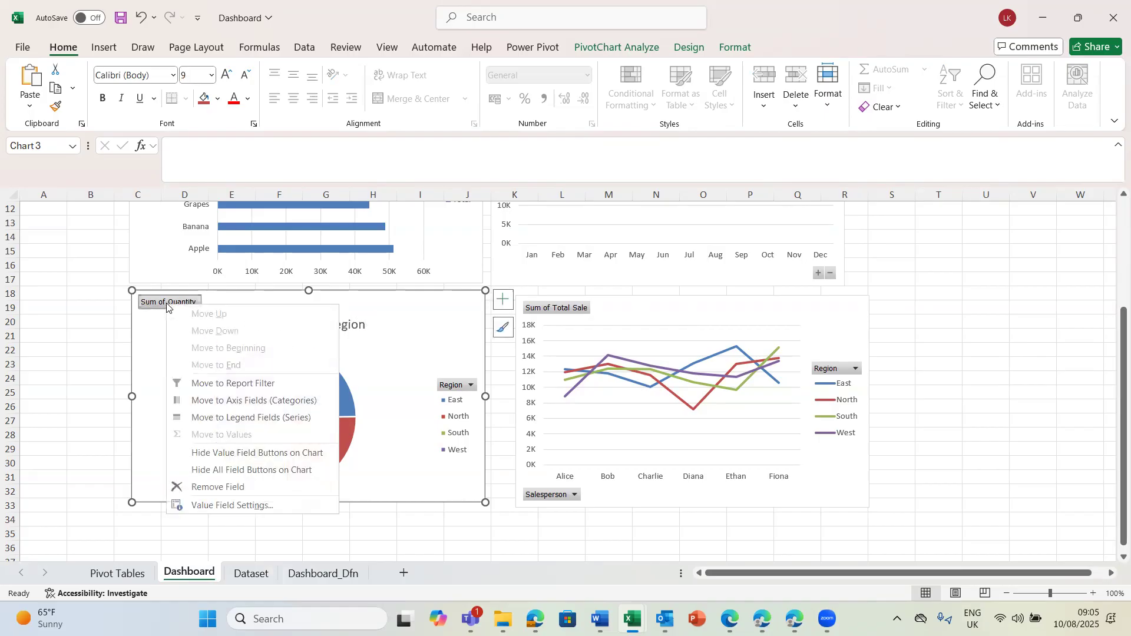
{"action": "left_click", "coordinate": [212, 454]}
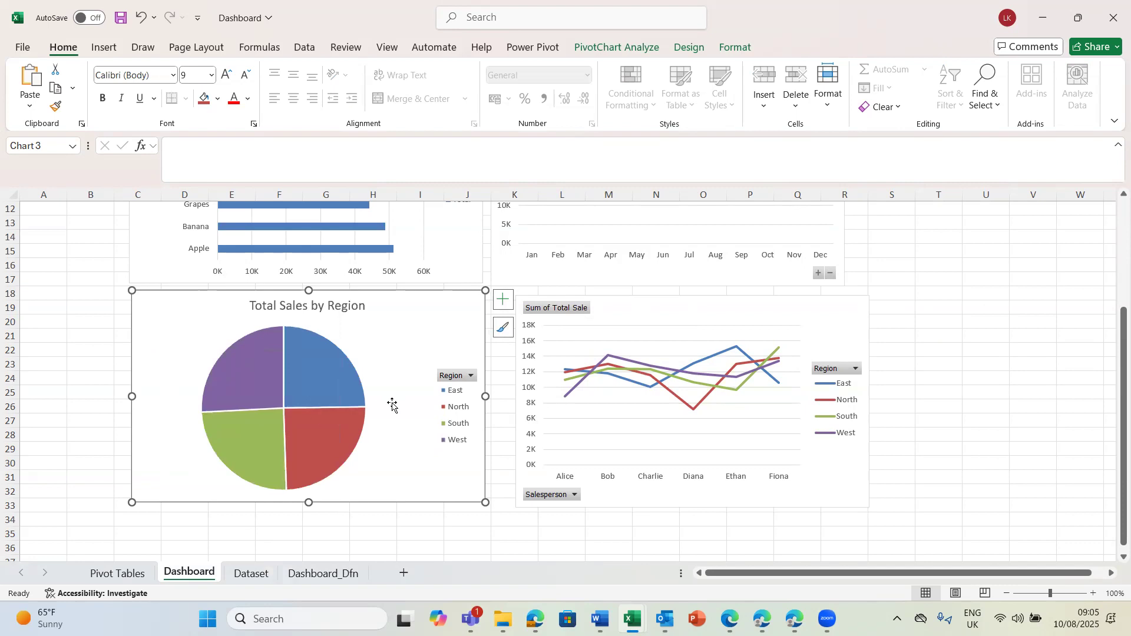
{"action": "left_click", "coordinate": [358, 397]}
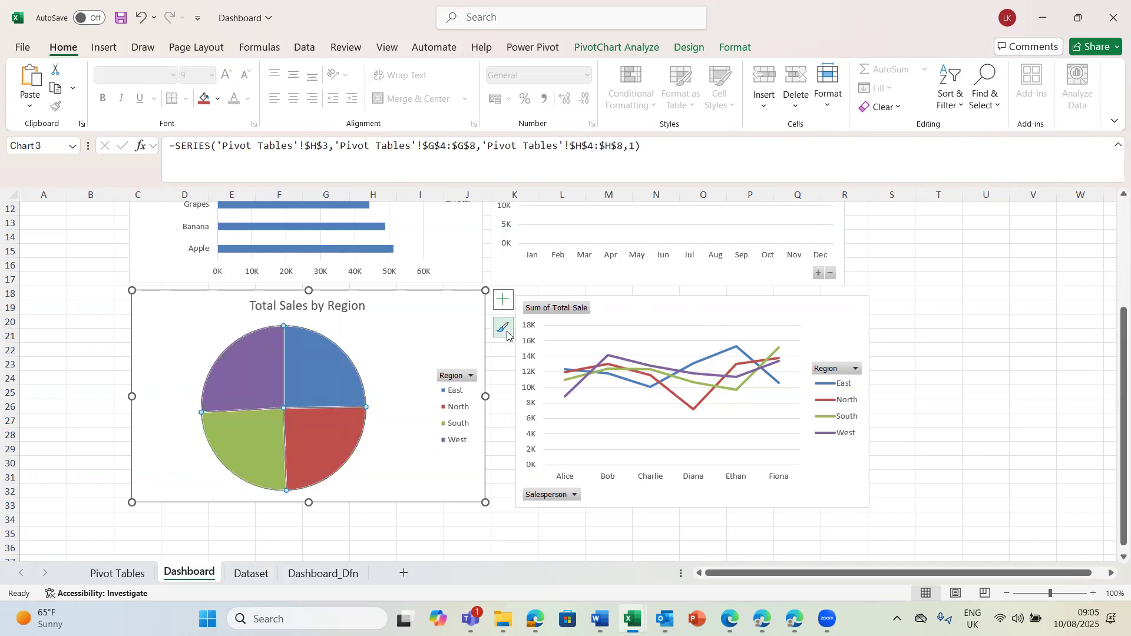
{"action": "left_click", "coordinate": [507, 303]}
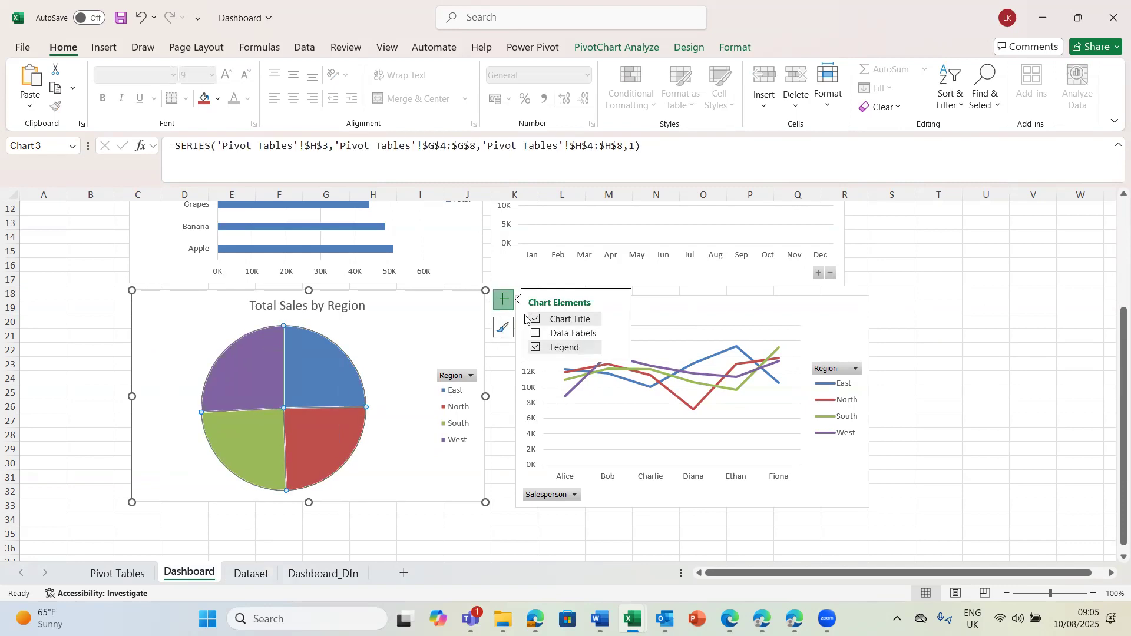
{"action": "left_click", "coordinate": [537, 334]}
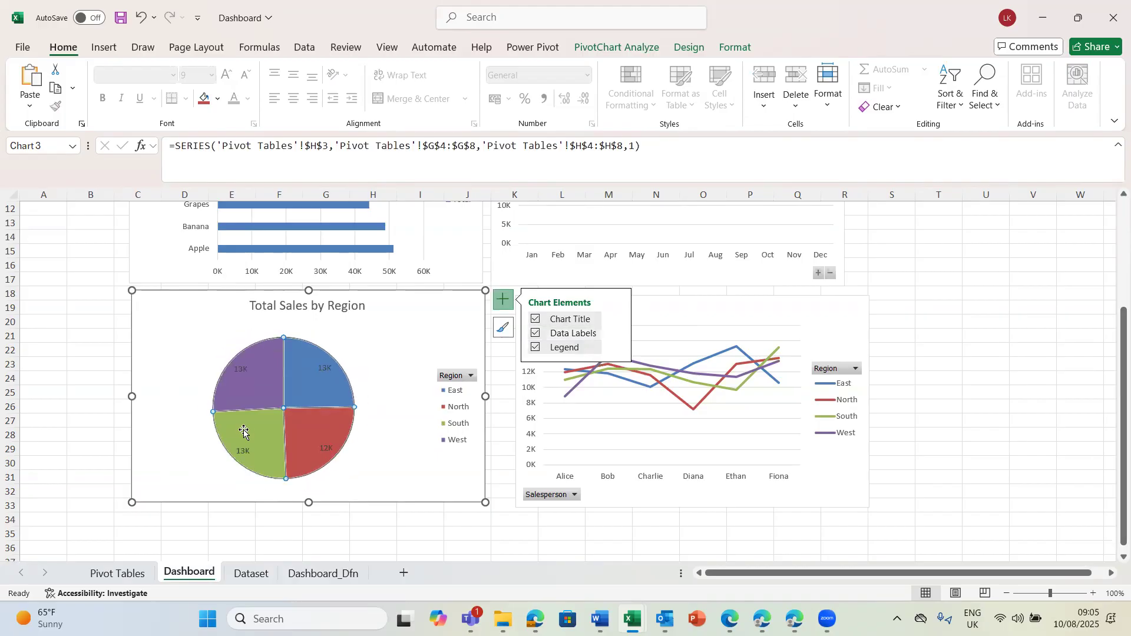
{"action": "left_click", "coordinate": [886, 322]}
Hide all field buttons on the salesperson-by-region line chart.
{"action": "right_click", "coordinate": [562, 309]}
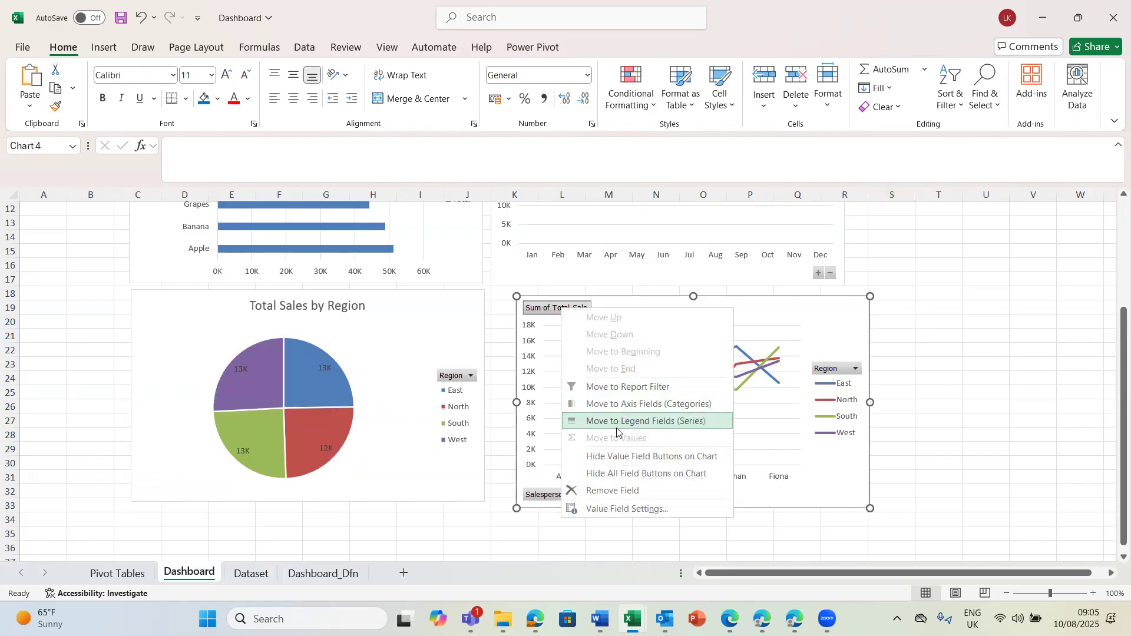
{"action": "left_click", "coordinate": [617, 478]}
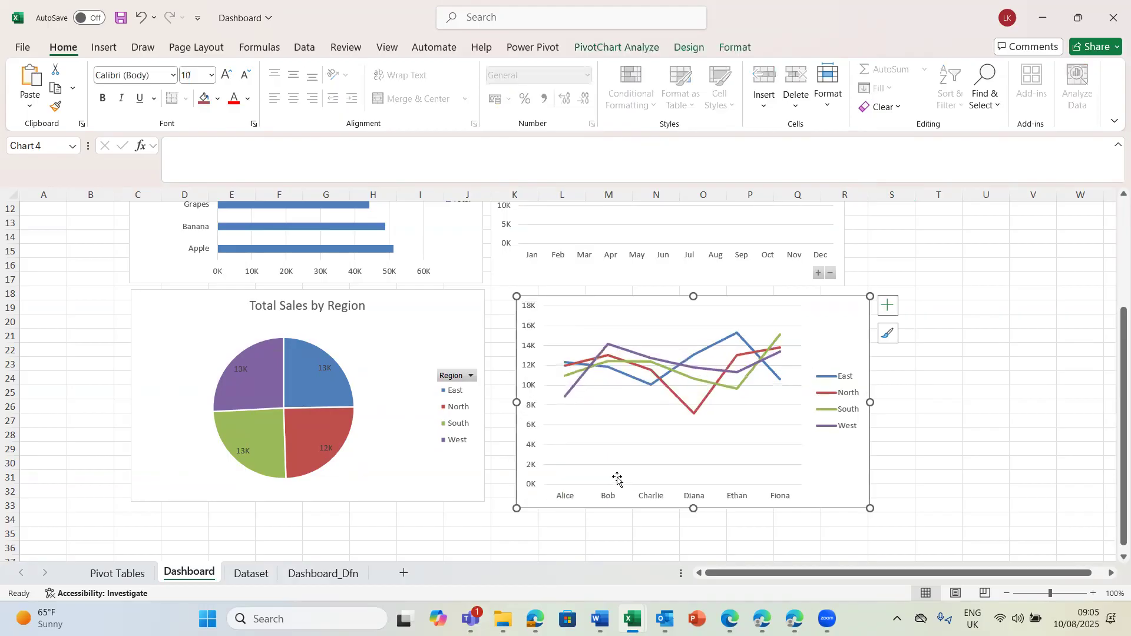
{"action": "left_click", "coordinate": [647, 395]}
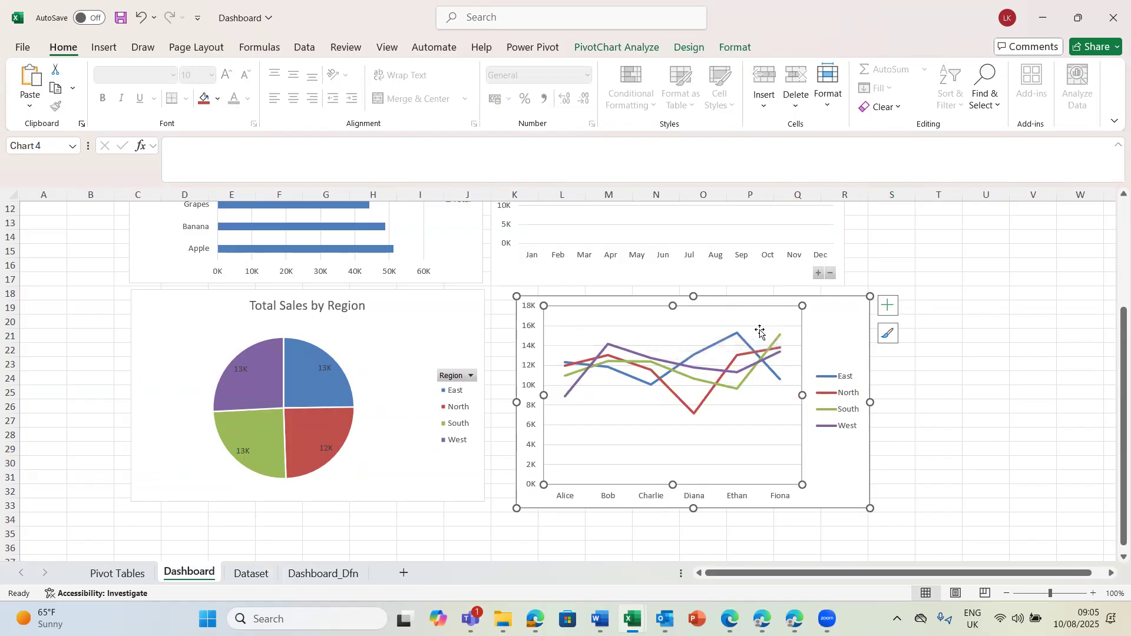
{"action": "right_click", "coordinate": [697, 331]}
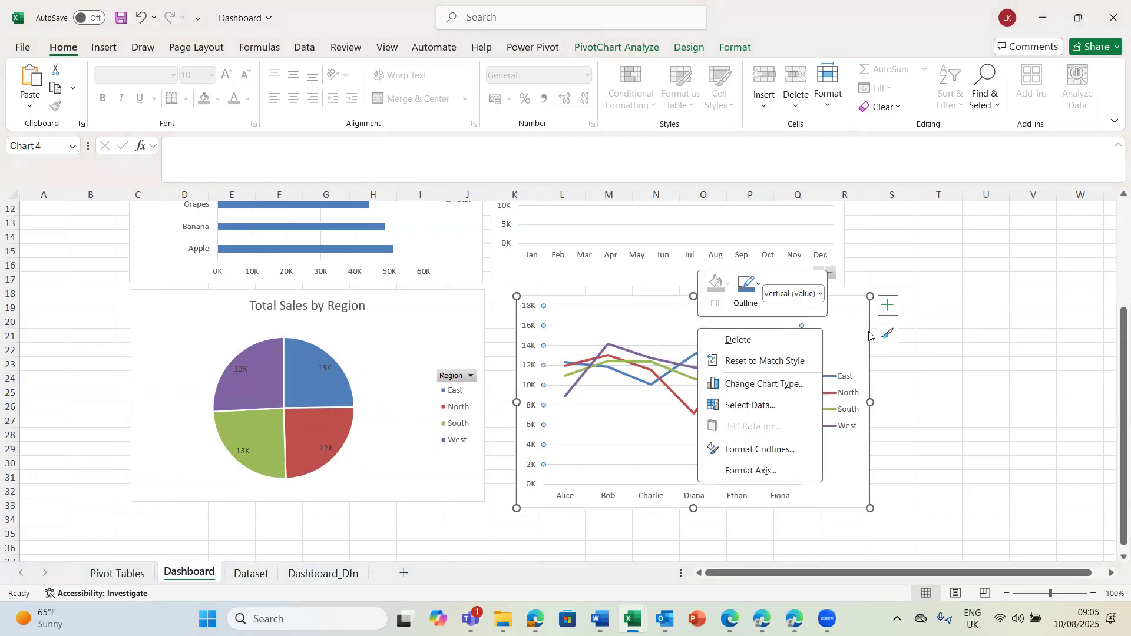
{"action": "key", "text": "Escape"}
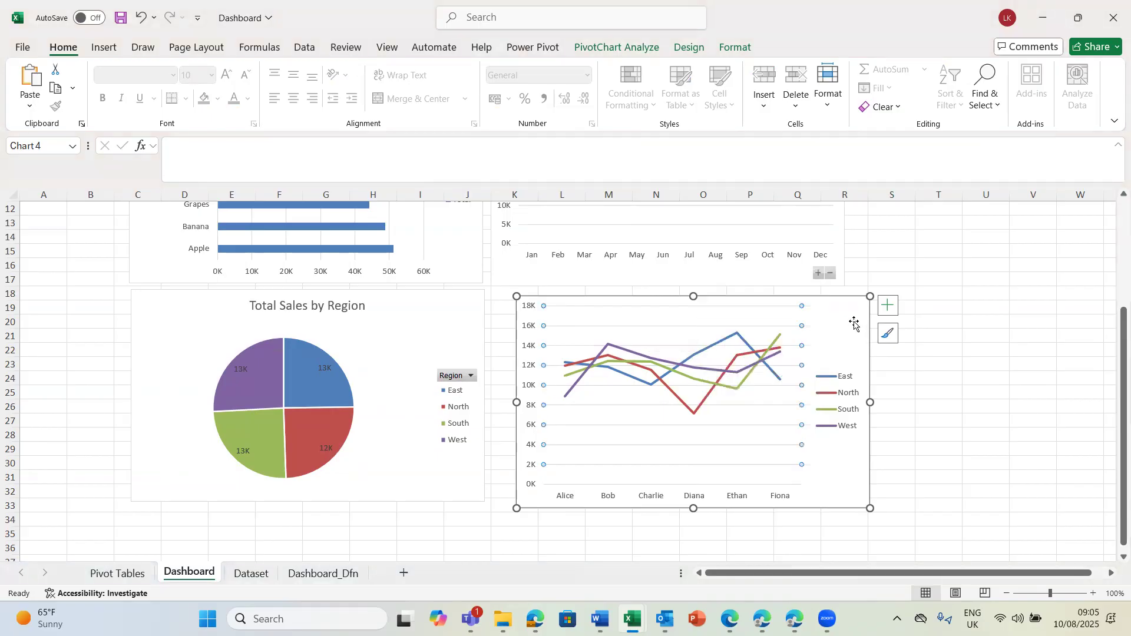
Add a chart title to the salesperson line chart and set it to "Regional Totals by Sales person".
{"action": "left_click", "coordinate": [887, 307]}
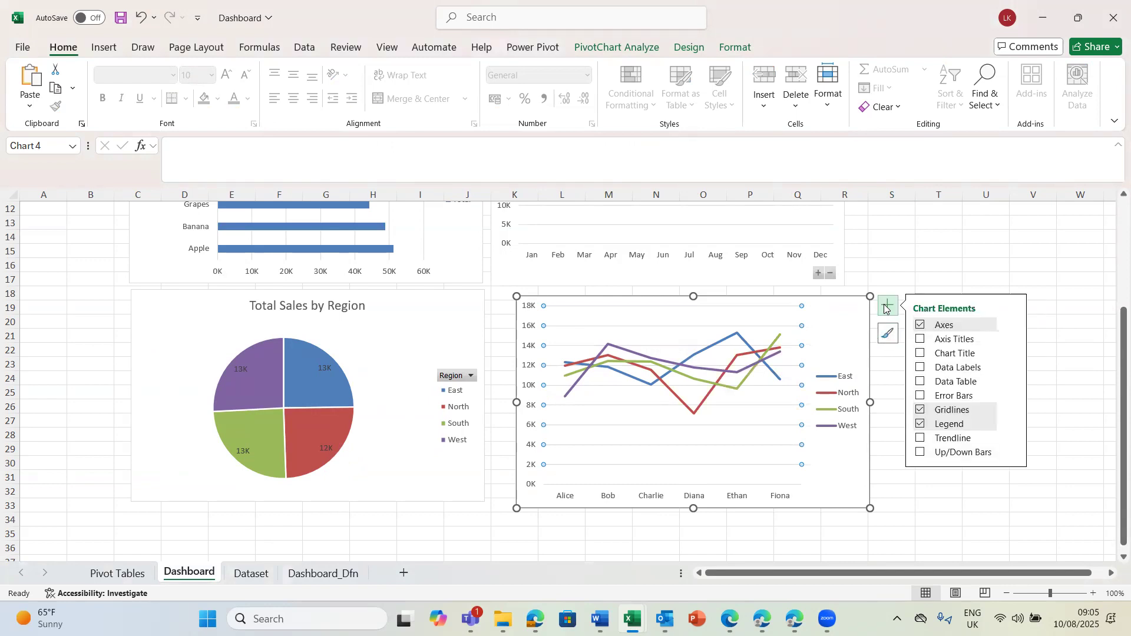
{"action": "left_click", "coordinate": [921, 355]}
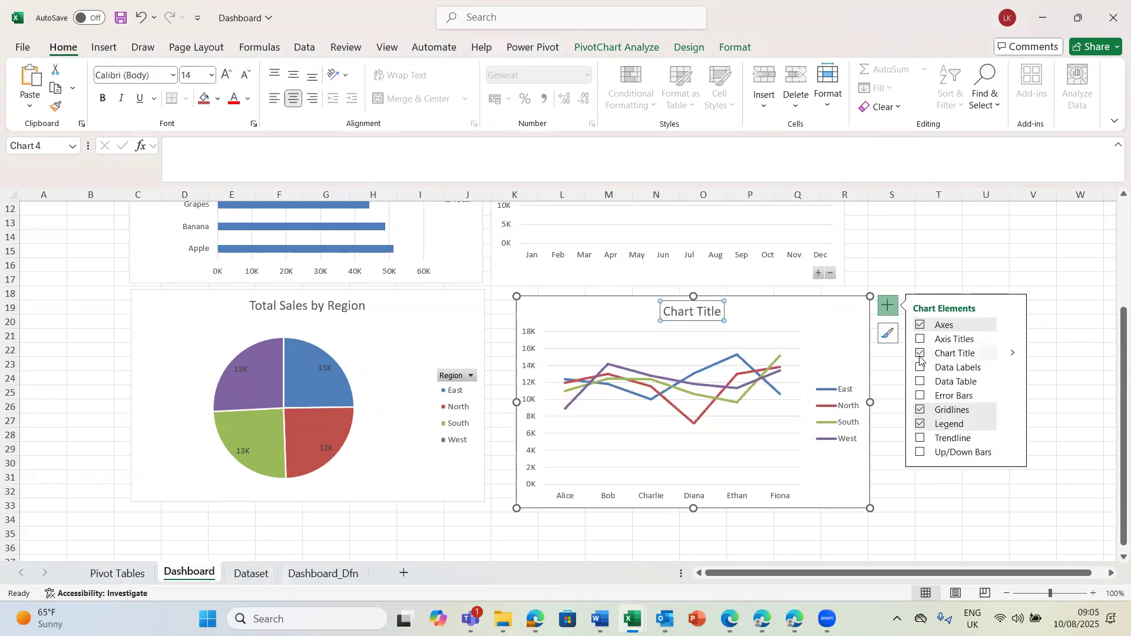
{"action": "left_click", "coordinate": [667, 312]}
{"action": "left_click", "coordinate": [666, 312]}
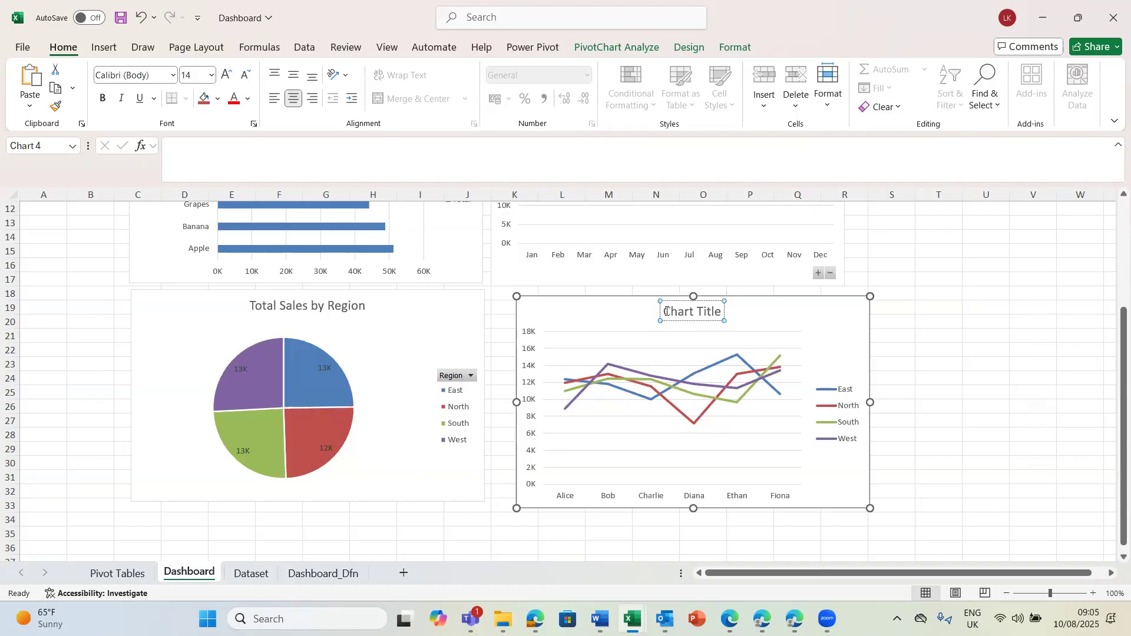
{"action": "type", "text": "Re"}
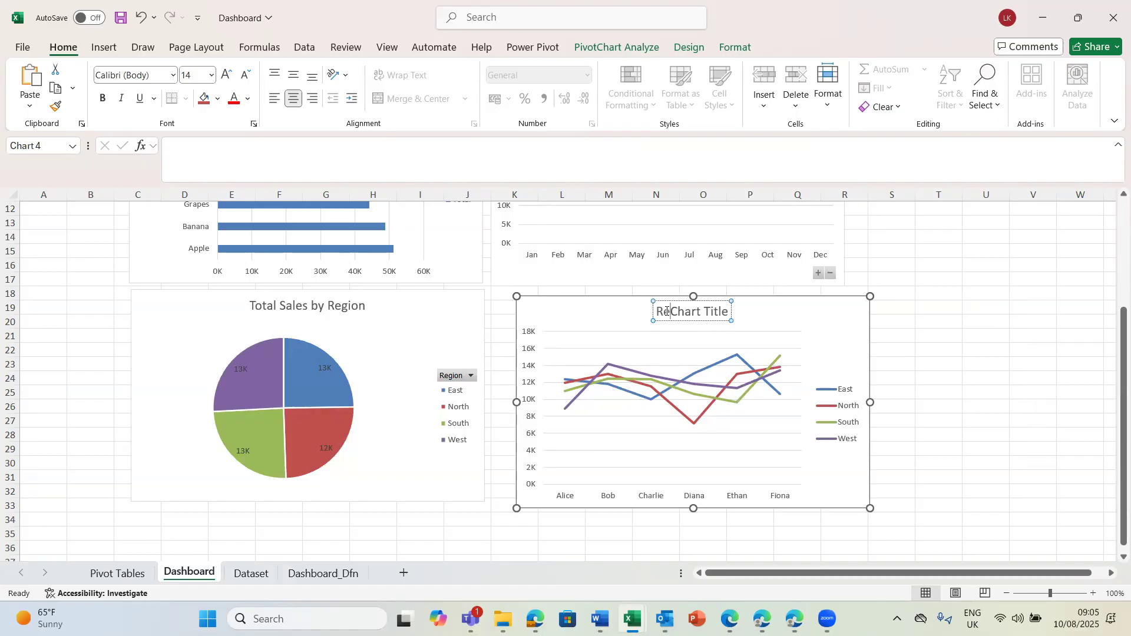
{"action": "key", "text": "Delete"}
{"action": "key", "text": "Delete"}
{"action": "key", "text": "Delete"}
{"action": "key", "text": "Delete"}
{"action": "key", "text": "Delete"}
{"action": "key", "text": "Delete"}
{"action": "key", "text": "Delete"}
{"action": "key", "text": "Delete"}
{"action": "key", "text": "Delete"}
{"action": "key", "text": "Delete"}
{"action": "key", "text": "Delete"}
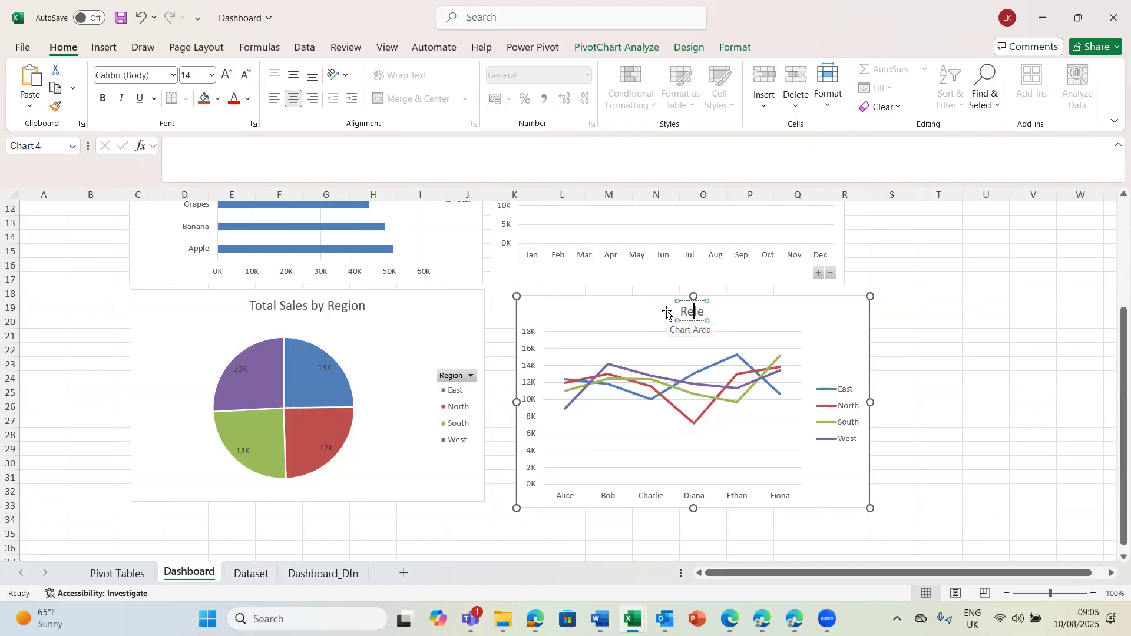
{"action": "type", "text": "giona"}
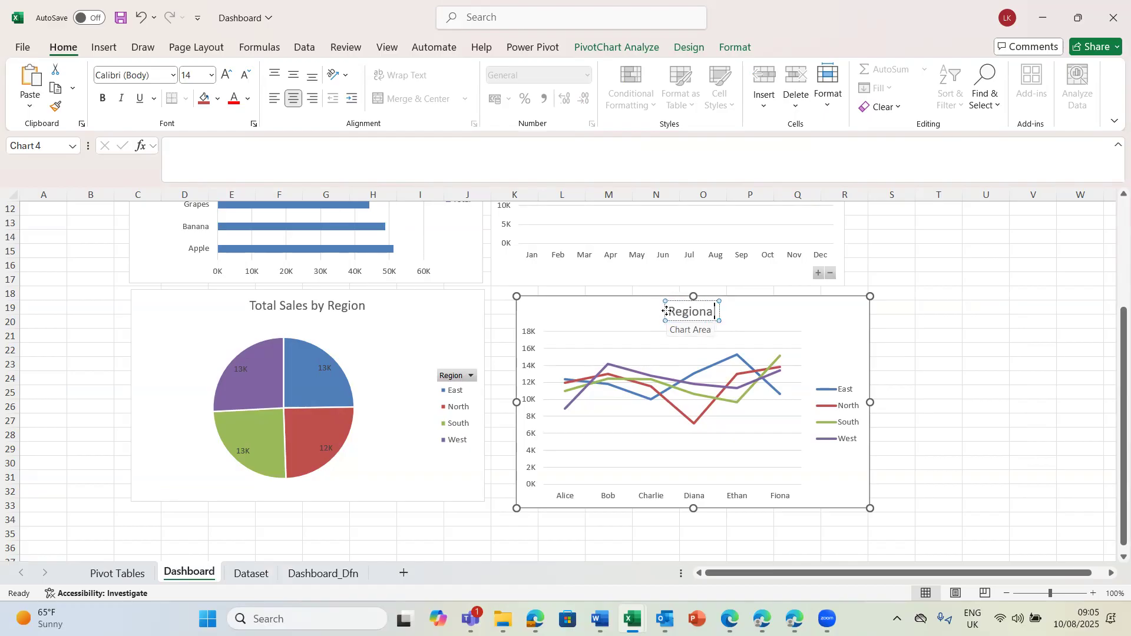
{"action": "type", "text": "l Totals"}
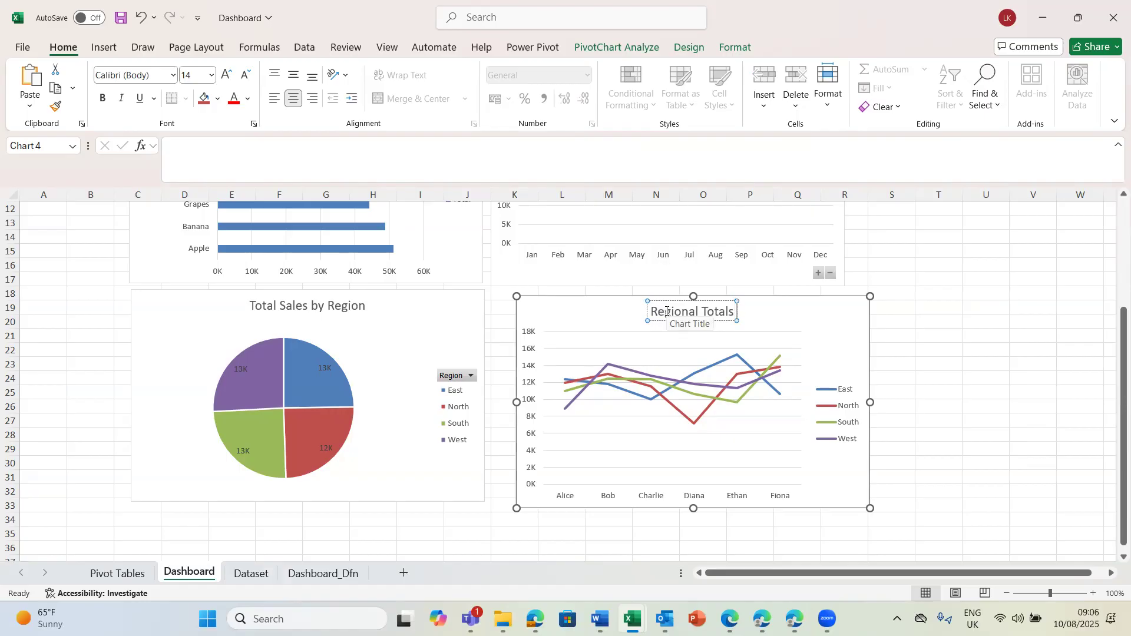
{"action": "type", "text": " by Sales"}
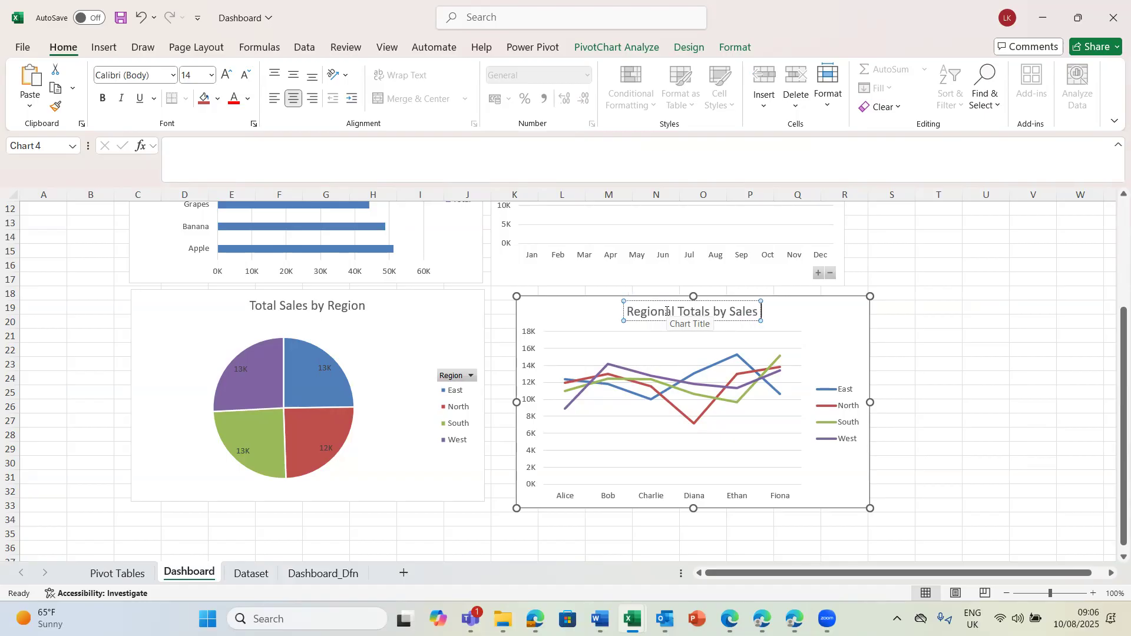
{"action": "type", "text": " per"}
{"action": "type", "text": "s"}
{"action": "type", "text": "on"}
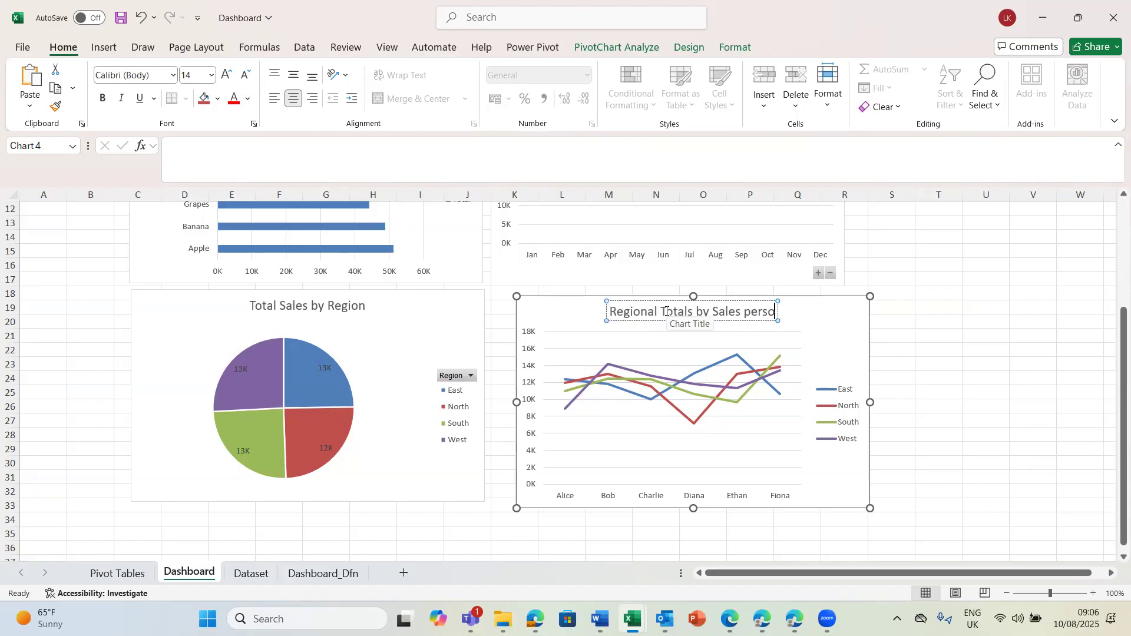
{"action": "left_click", "coordinate": [945, 344]}
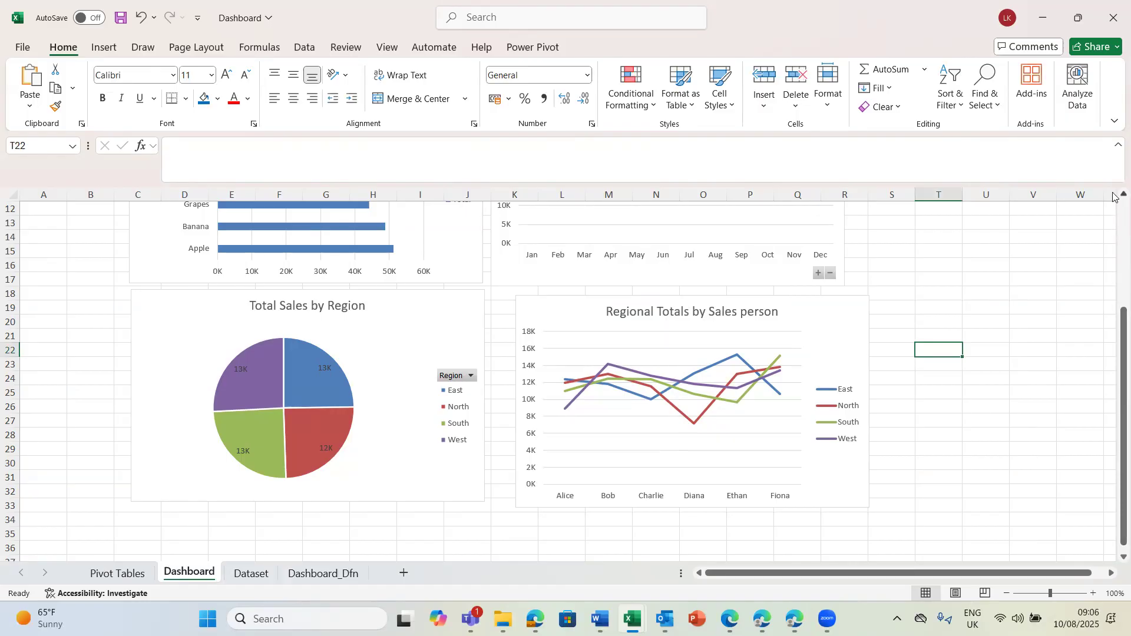
Move the Regional Totals by Sales person chart so it lines up beneath the Total Sales by Month chart and beside the pie chart.
{"action": "scroll", "coordinate": [1113, 197], "scroll_direction": "up", "scroll_amount": 1}
{"action": "scroll", "coordinate": [1114, 196], "scroll_direction": "up", "scroll_amount": 3}
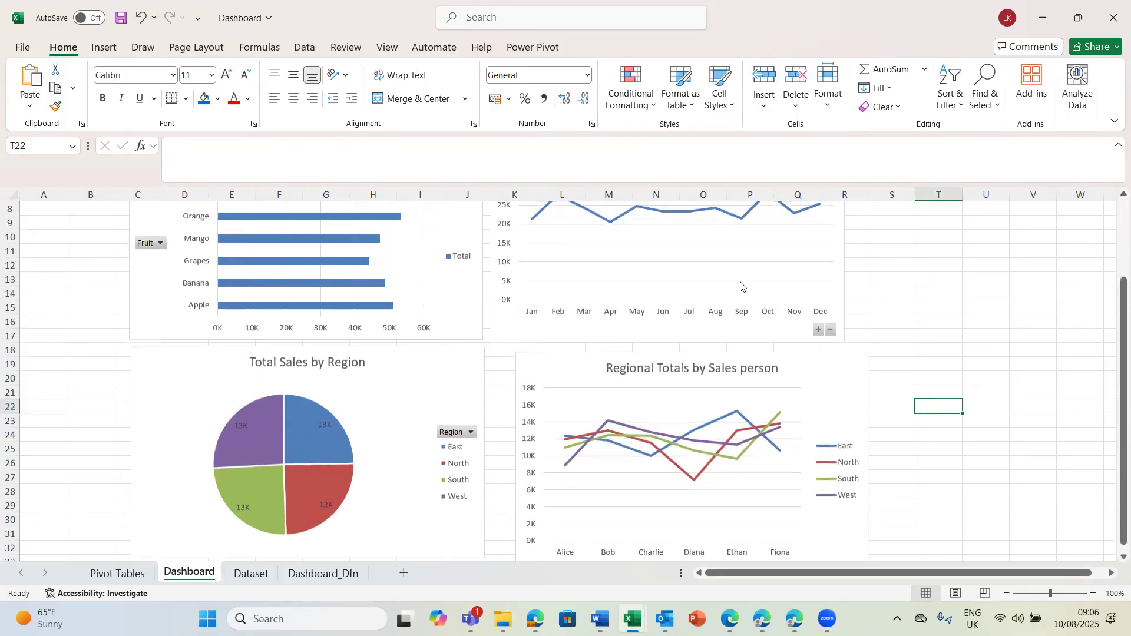
{"action": "left_click_drag", "start_coordinate": [567, 363], "coordinate": [545, 357]}
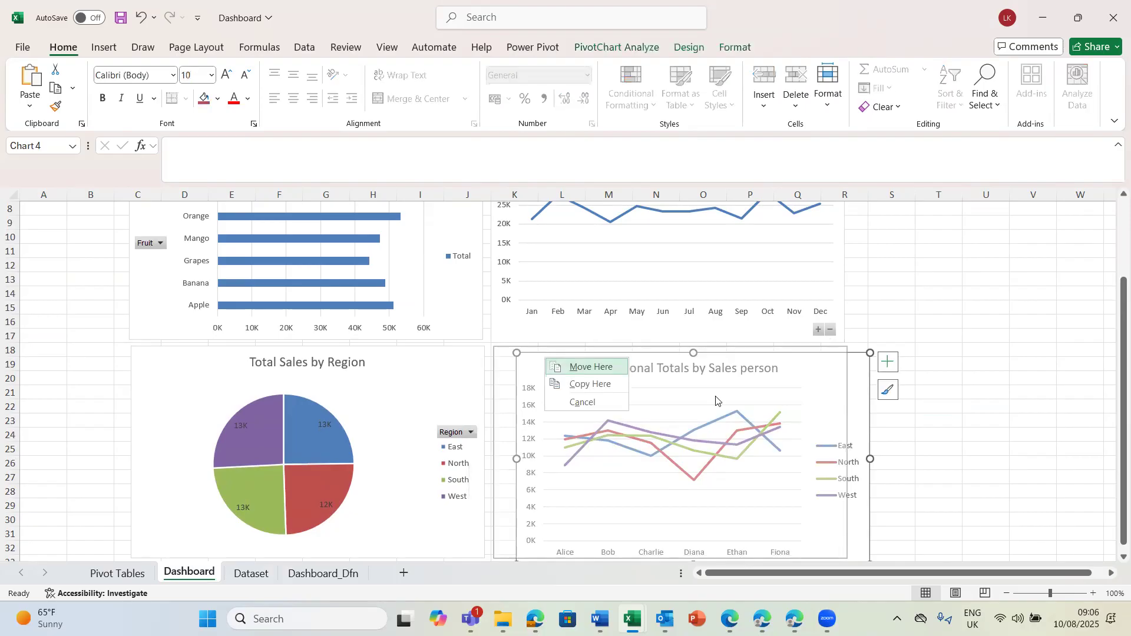
{"action": "left_click", "coordinate": [585, 370]}
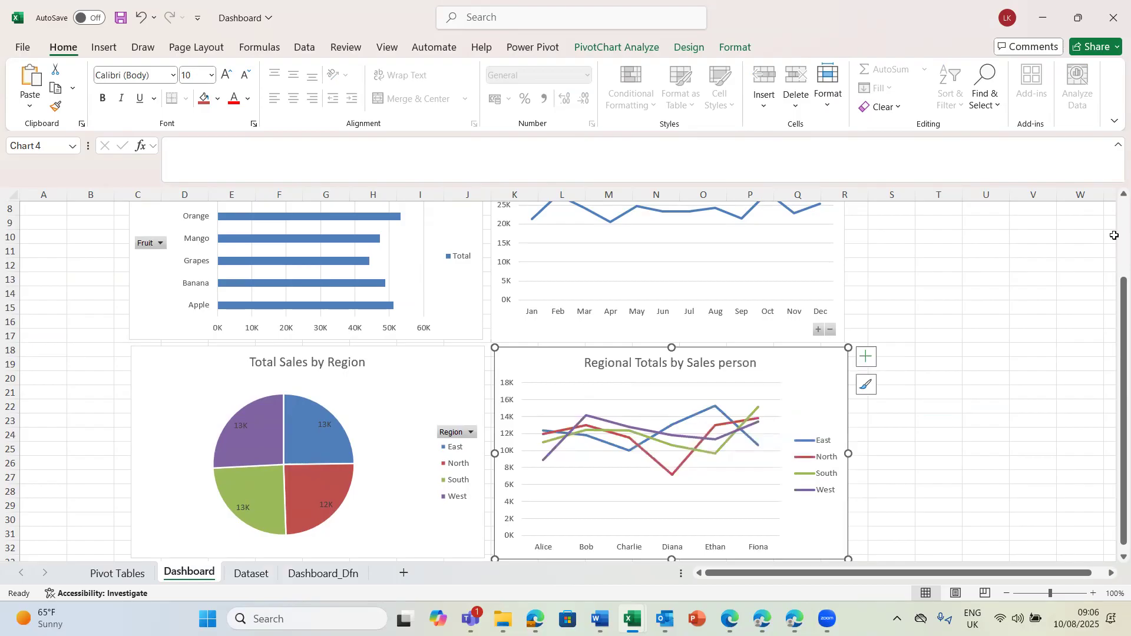
Hide all field buttons on the Total Sales by Month chart.
{"action": "scroll", "coordinate": [1115, 230], "scroll_direction": "up", "scroll_amount": 3}
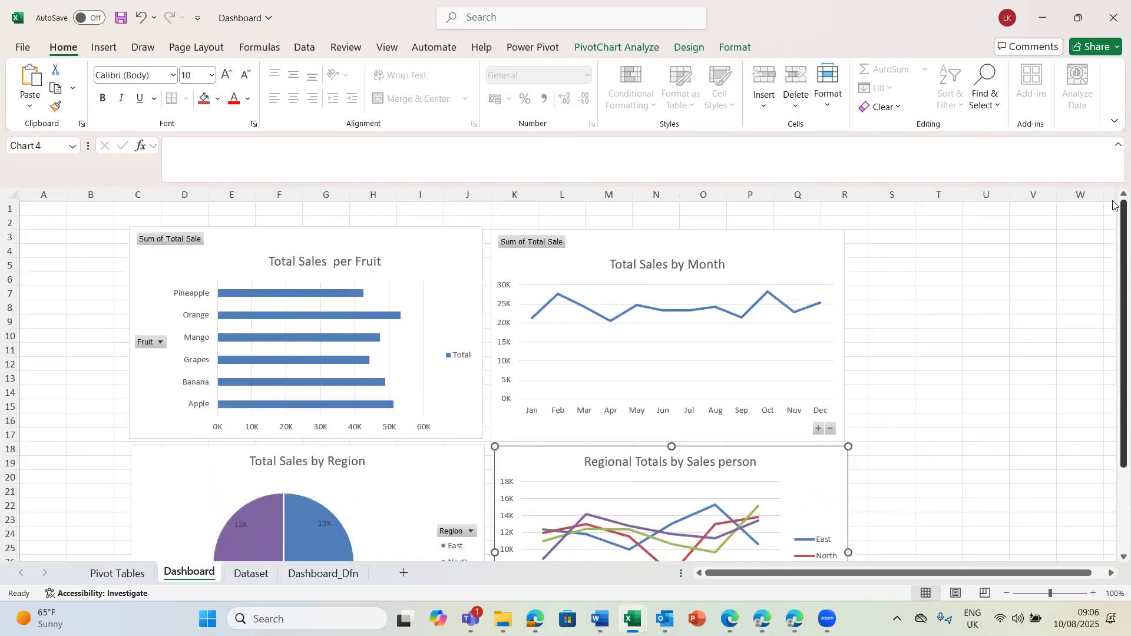
{"action": "right_click", "coordinate": [536, 246]}
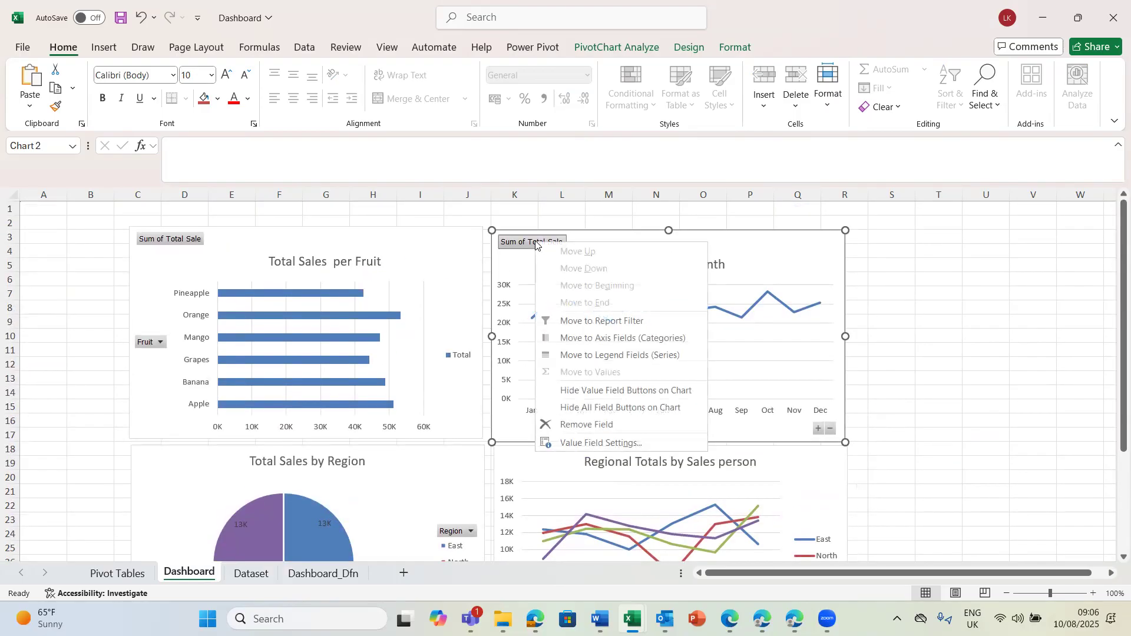
{"action": "left_click", "coordinate": [581, 409]}
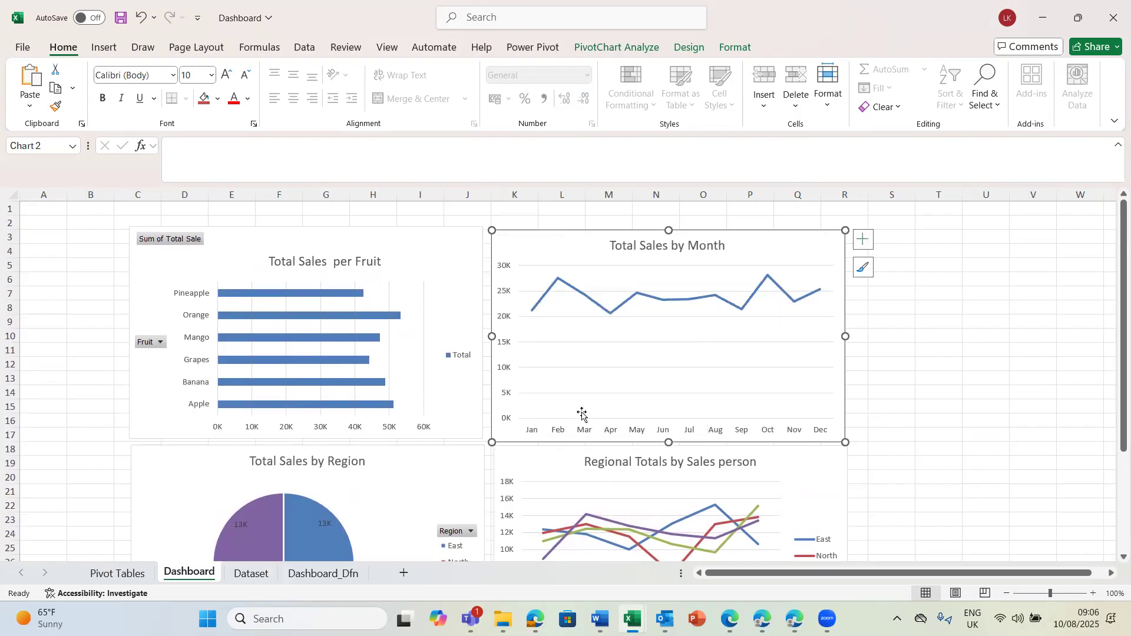
Hide all field buttons on the Total Sales per Fruit bar chart and delete its legend.
{"action": "left_click", "coordinate": [181, 259]}
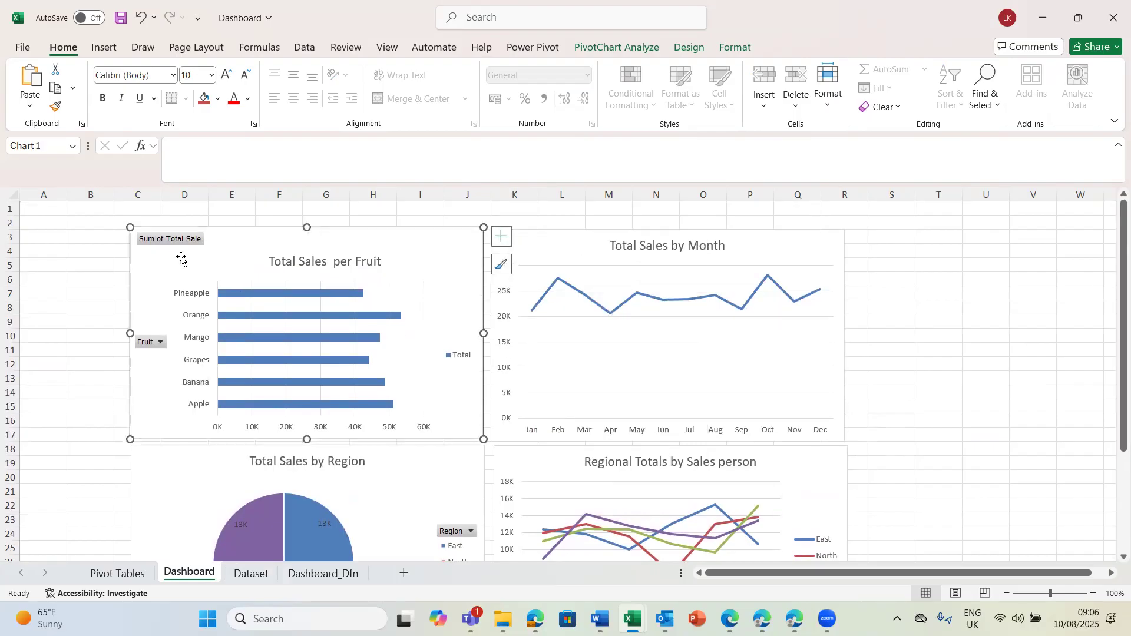
{"action": "right_click", "coordinate": [171, 241]}
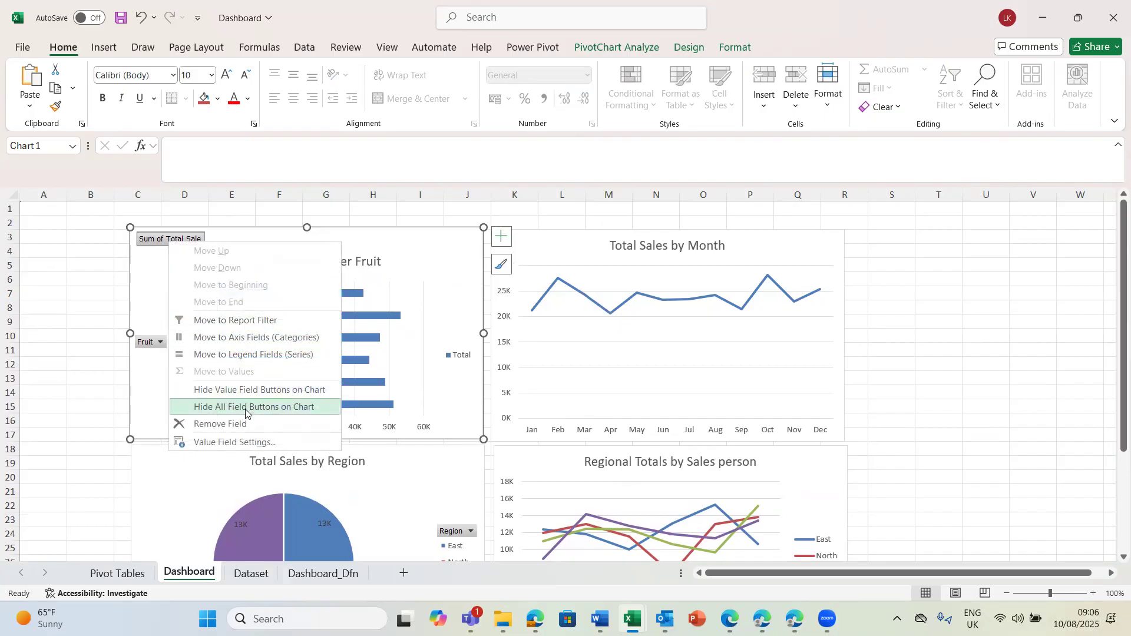
{"action": "left_click", "coordinate": [242, 407]}
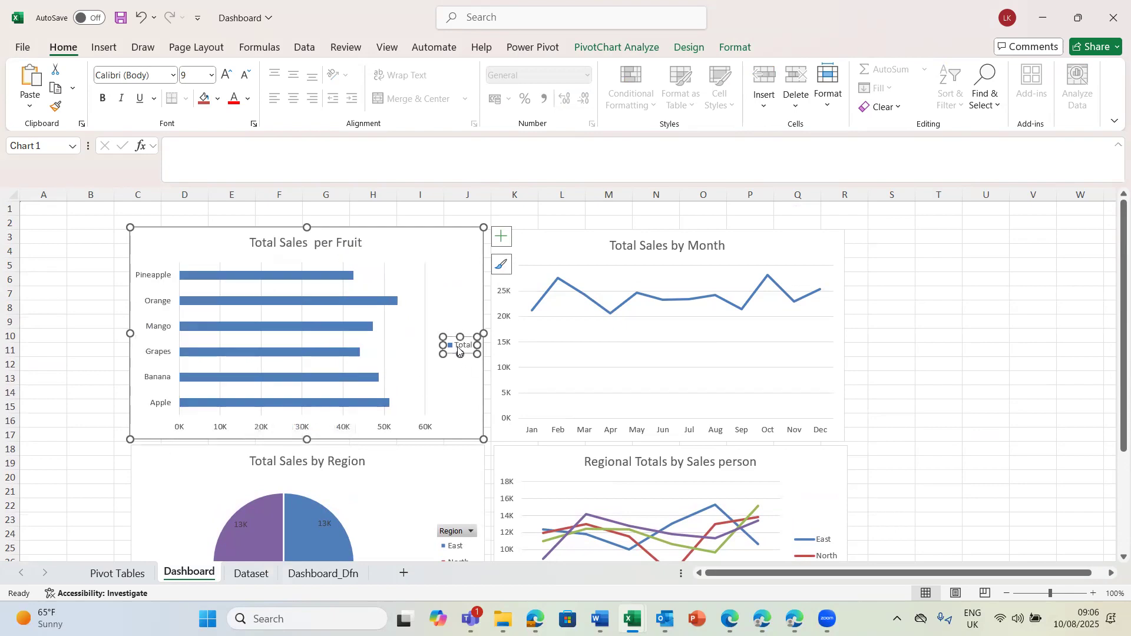
{"action": "key", "text": "Delete"}
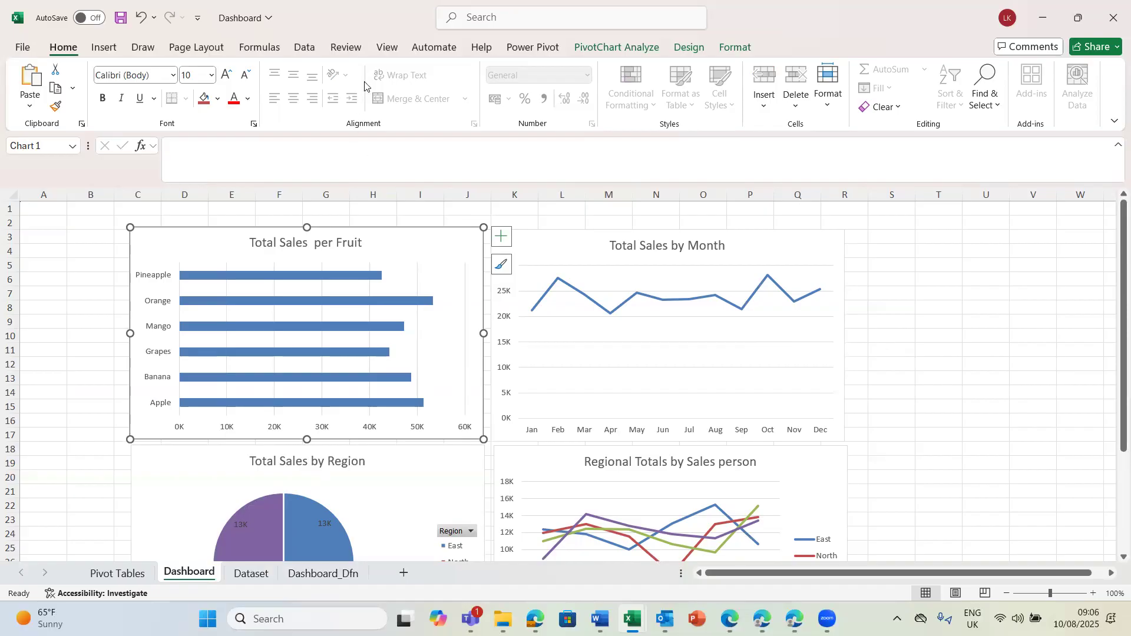
Turn off the gridlines on the Dashboard sheet.
{"action": "left_click", "coordinate": [386, 47]}
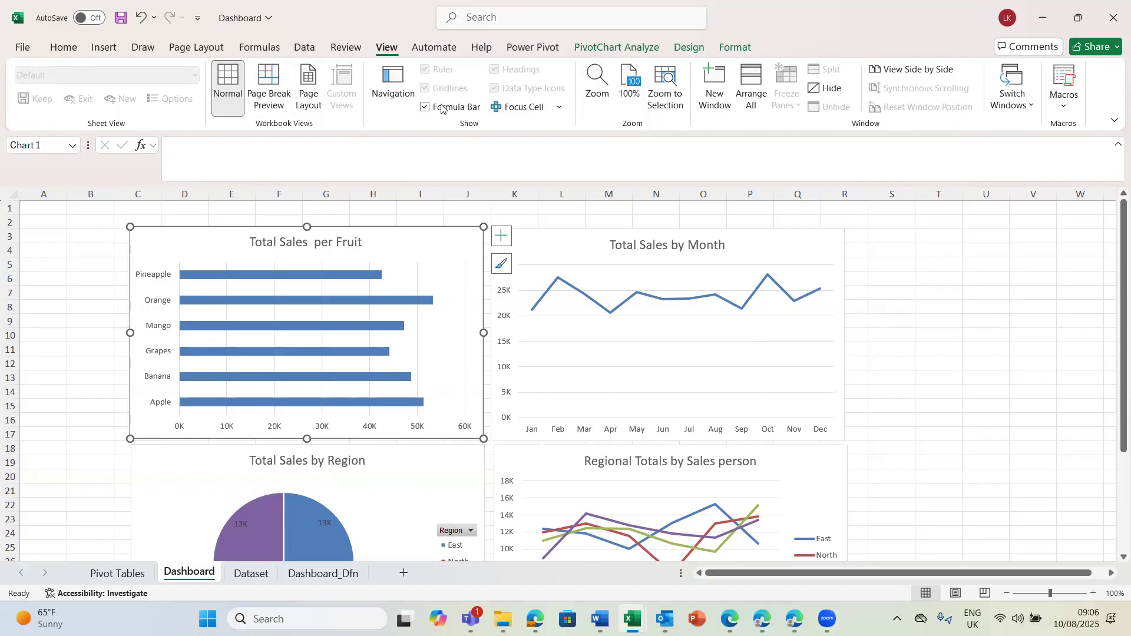
{"action": "left_click", "coordinate": [922, 282]}
{"action": "left_click", "coordinate": [90, 234]}
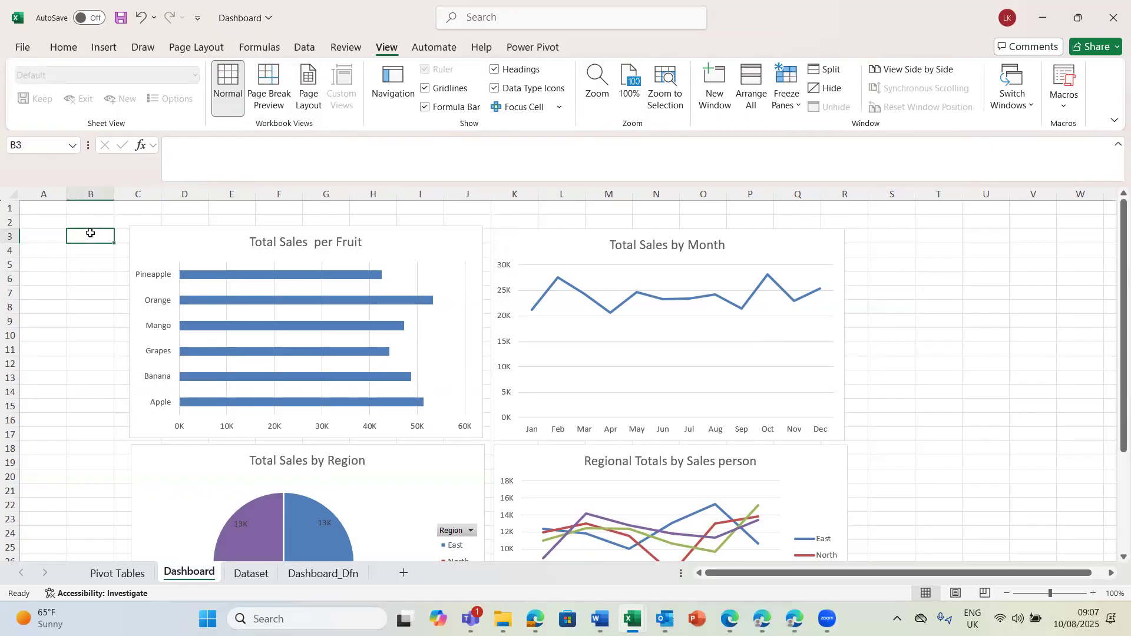
{"action": "left_click", "coordinate": [424, 88]}
{"action": "left_click", "coordinate": [910, 348]}
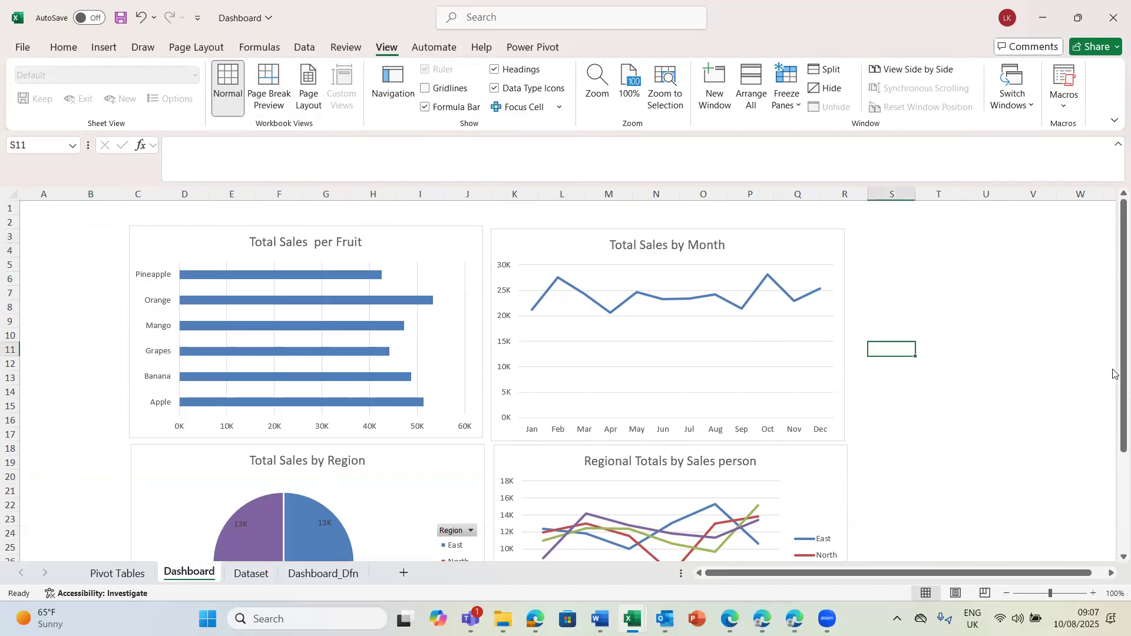
Review the fruit and month charts, check their source records on the Dataset sheet, and return to the Dashboard sheet.
{"action": "mouse_move", "coordinate": [1114, 348]}
{"action": "left_mouse_down"}
{"action": "mouse_move", "coordinate": [1114, 473]}
{"action": "mouse_move", "coordinate": [1114, 349]}
{"action": "left_mouse_up"}
{"action": "left_click", "coordinate": [327, 331]}
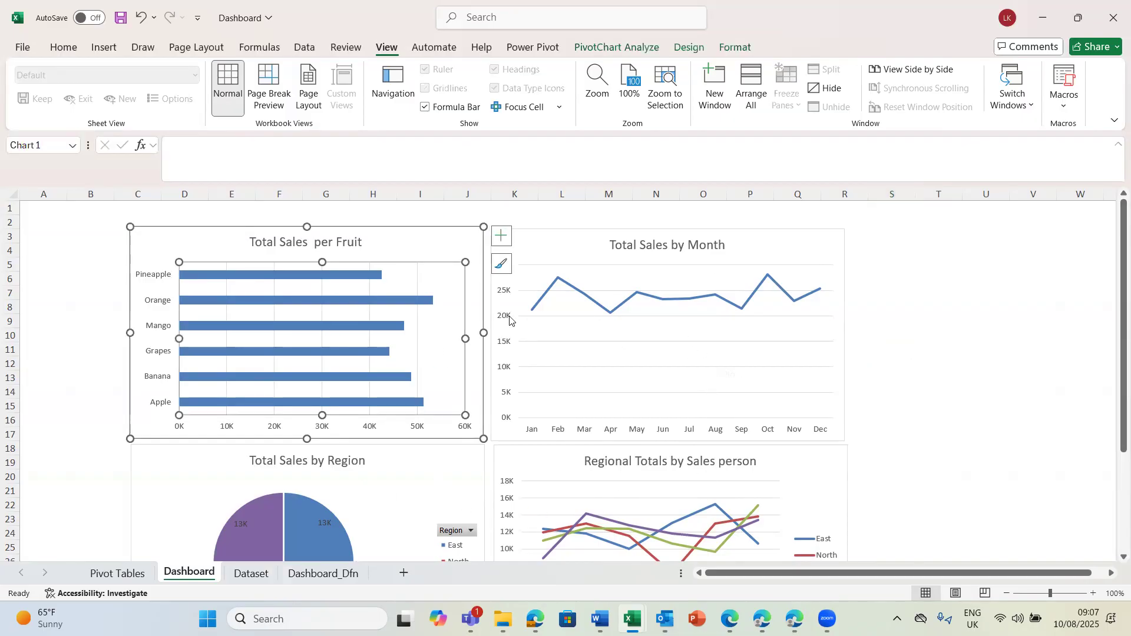
{"action": "left_click", "coordinate": [586, 323]}
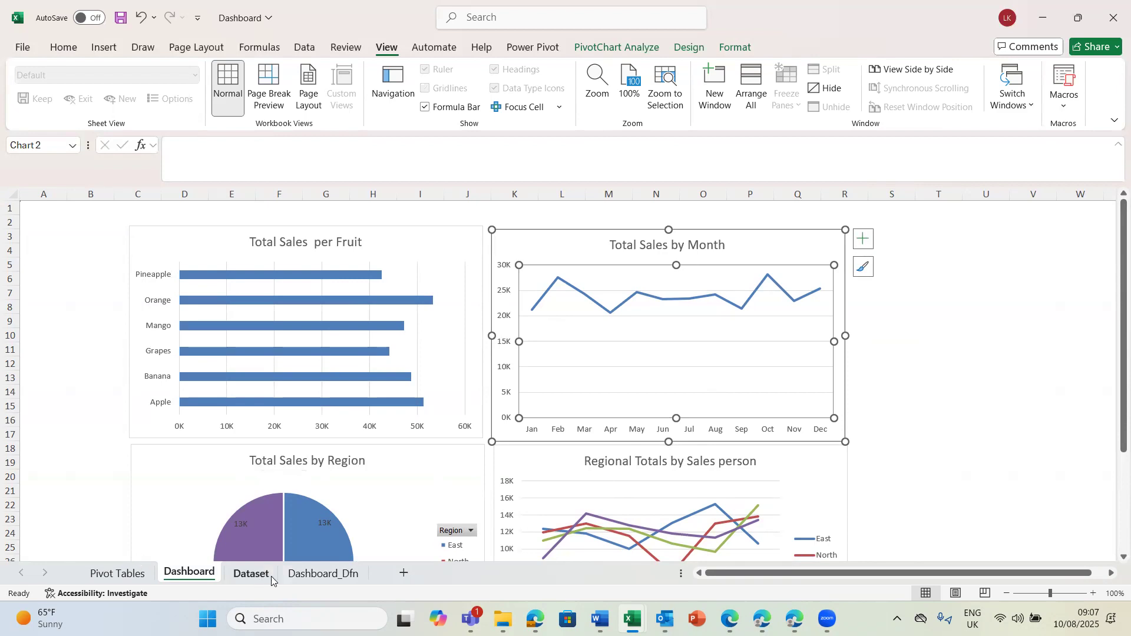
{"action": "left_click", "coordinate": [251, 576]}
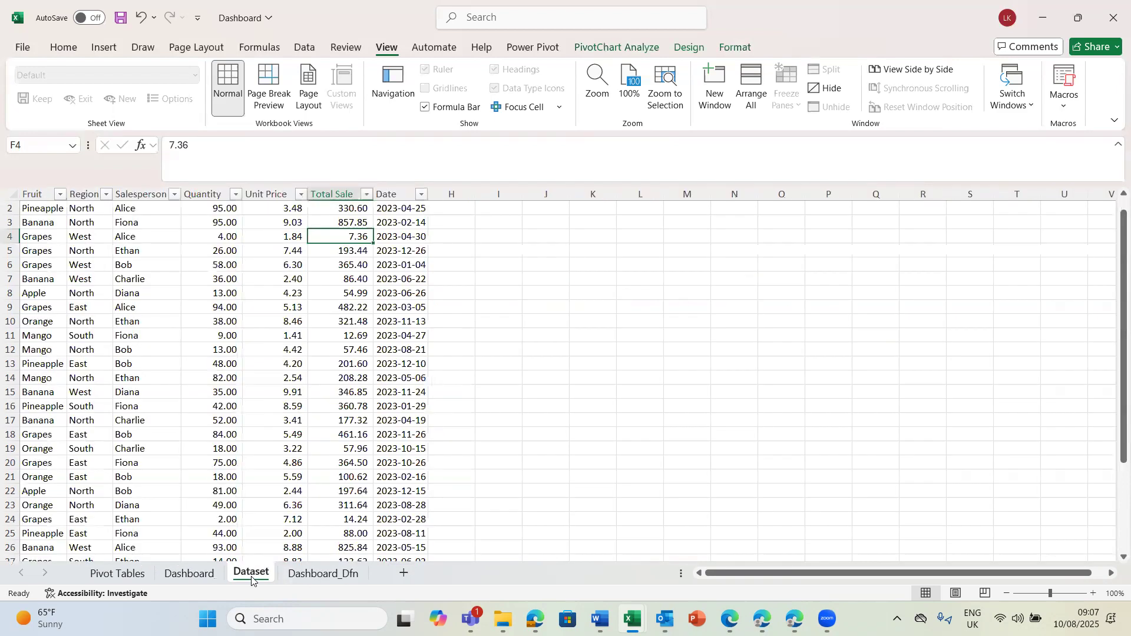
{"action": "left_click", "coordinate": [341, 534]}
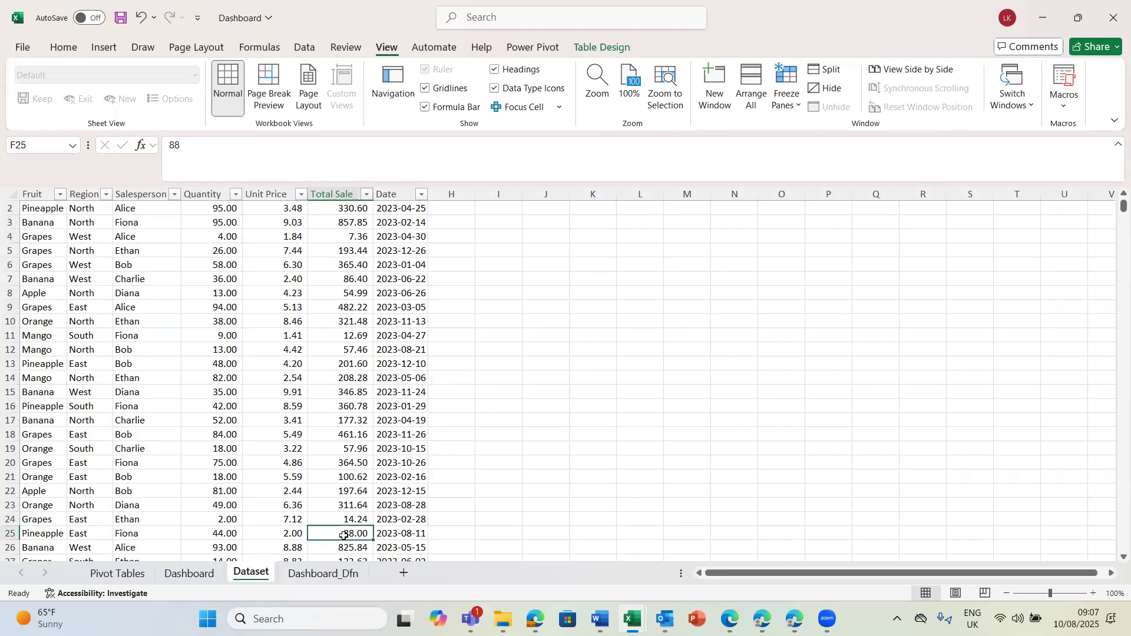
{"action": "left_click", "coordinate": [189, 575]}
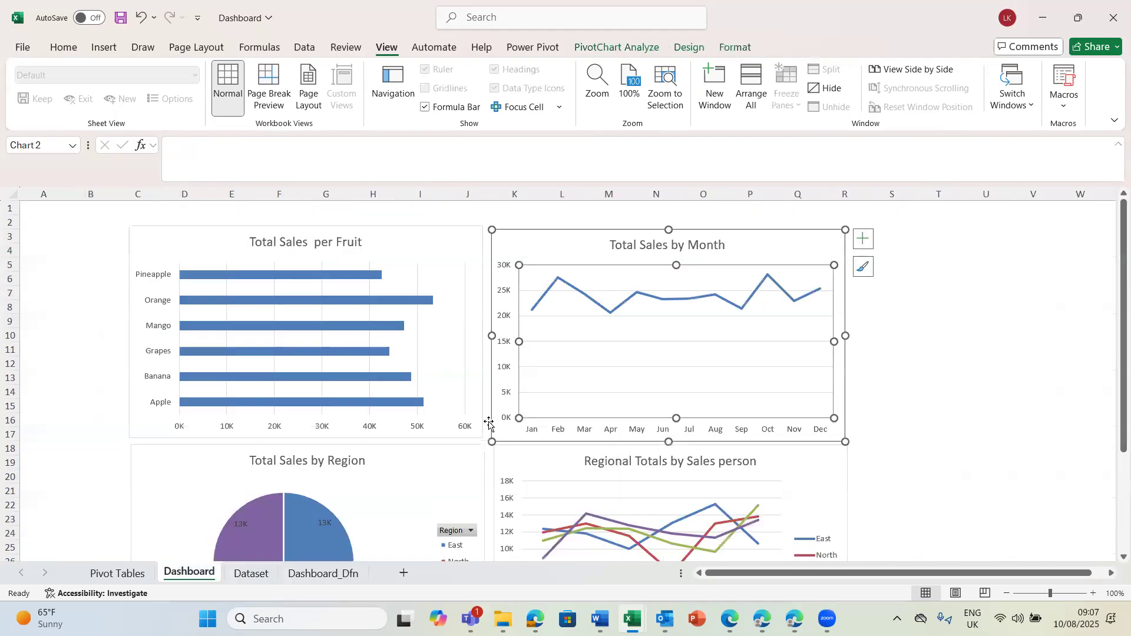